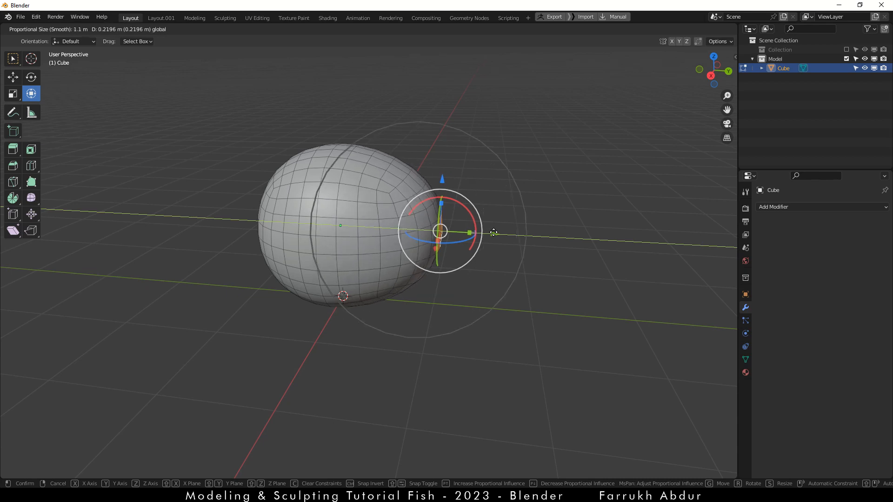
Step: Pull the rear end of the body outward about 0.22 m with proportional editing and return to Object Mode
left_click_drag(495, 236, 495, 237)
mouse_move(434, 302)
left_mouse_down("alt")
mouse_move(450, 285)
mouse_move(454, 297)
mouse_move(445, 299)
left_mouse_up("alt")
key("Tab")
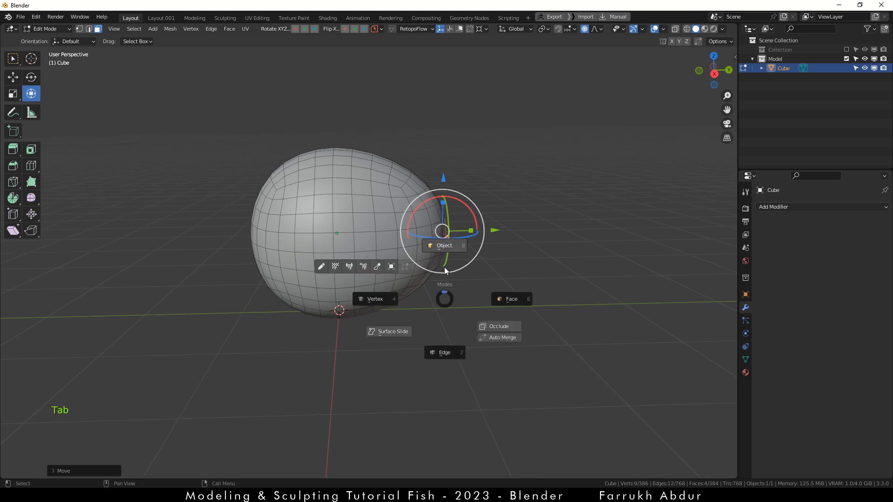
left_click(408, 334)
left_click_drag(408, 334, 447, 336, "alt")
middle_click_drag(446, 337, 470, 328)
left_click(455, 282)
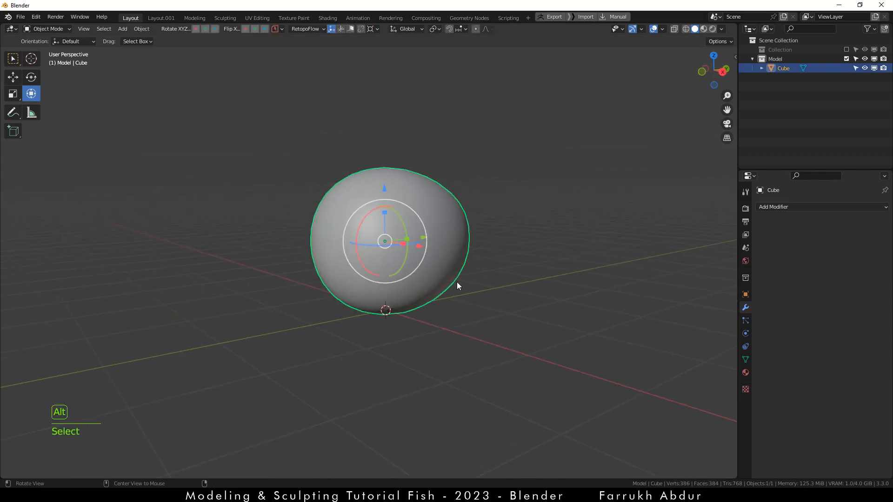
left_click_drag(457, 282, 442, 296, "alt")
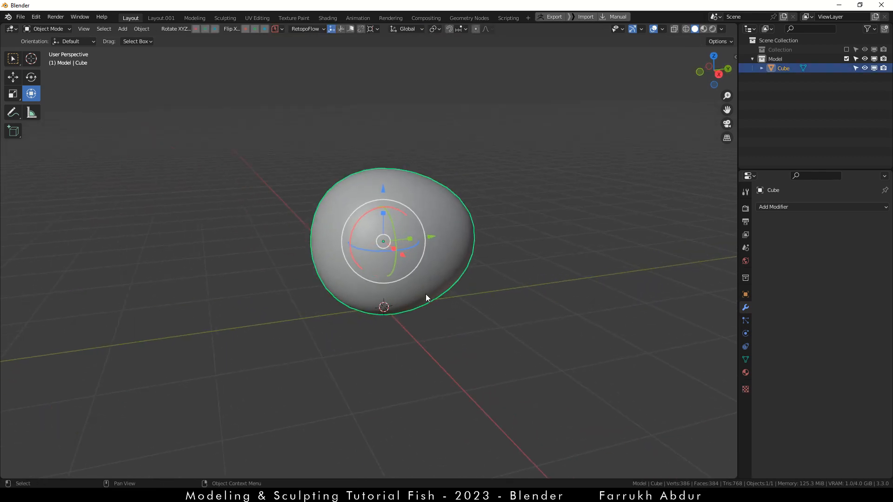
Step: Duplicate the body in place and move the copy along Y behind the original
key("shift+d")
right_click(557, 264)
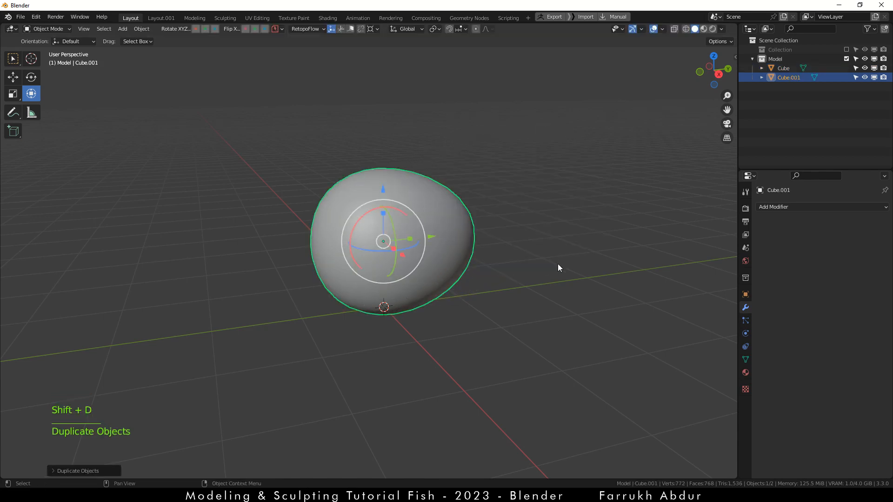
left_click_drag(557, 264, 505, 276, "alt")
scroll(499, 273, "up", 3)
left_click_drag(352, 220, 576, 219)
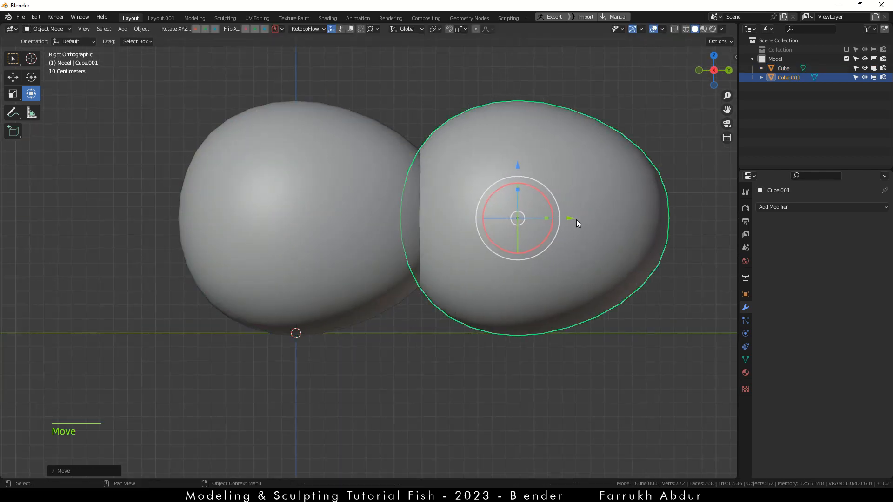
Step: Scale the copy down to under half the body's size and rotate it so its narrow end faces the body
middle_click_drag(576, 219, 488, 256)
scroll(488, 256, "down", 1)
key("s")
left_click(458, 258)
scroll(458, 259, "up", 2)
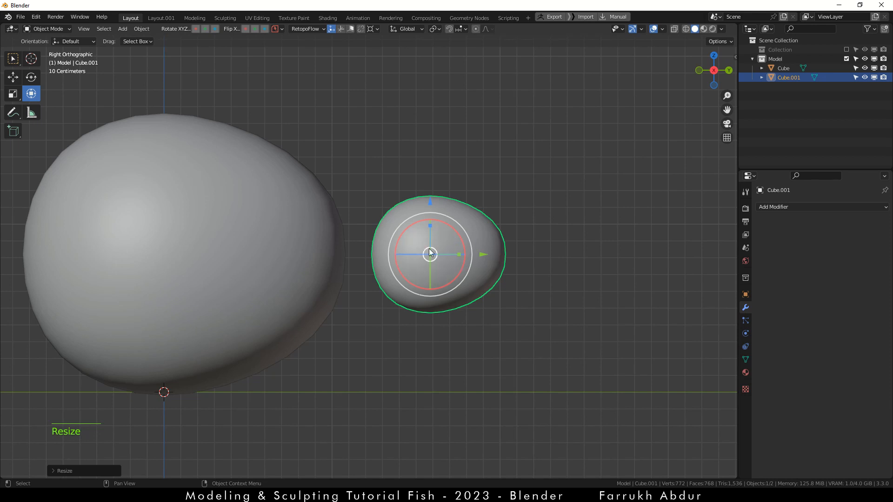
key("r")
left_click(449, 278)
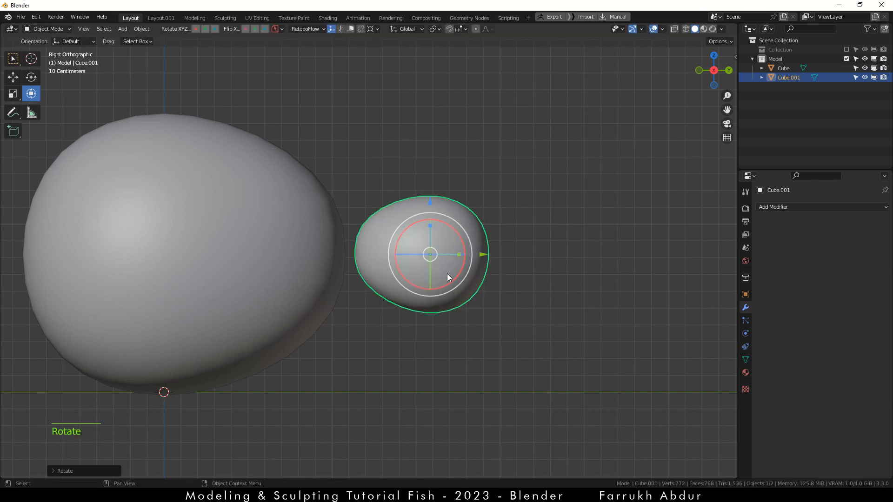
Step: Slim the small copy and tilt it about 15 degrees in the side view
key("s")
key("y")
left_click(466, 281)
key("r")
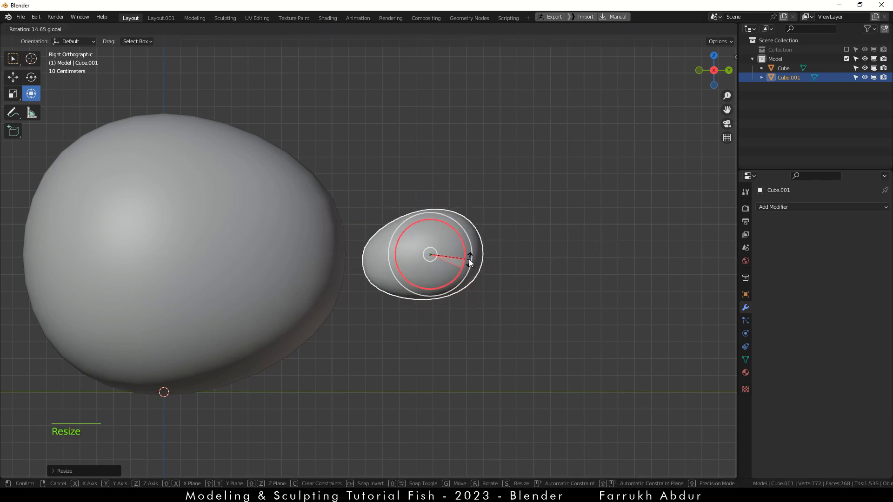
left_click(470, 255)
Step: Move the small copy against the upper rear of the body as a tail lobe and fine-tune its size
key("g")
left_click(396, 210)
key("s")
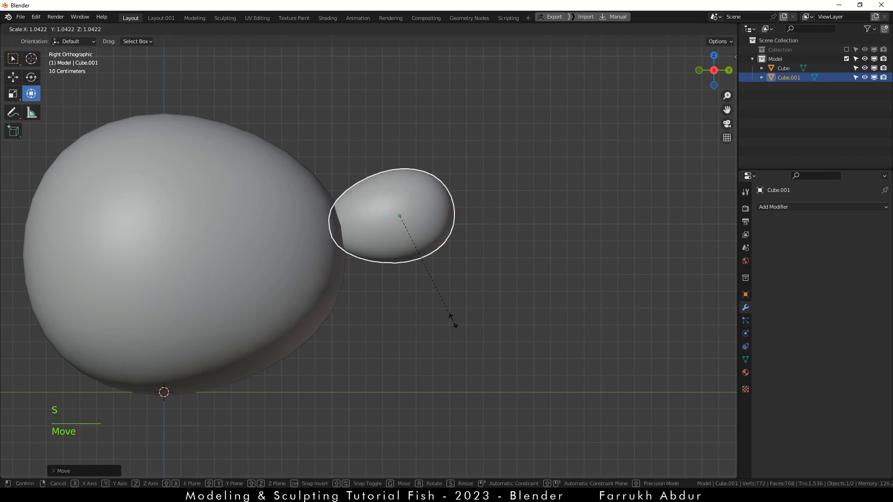
left_click(431, 352)
Step: Set the transform orientation to Local and scale the tail lobe along its local Z to about 0.81
left_click(401, 29)
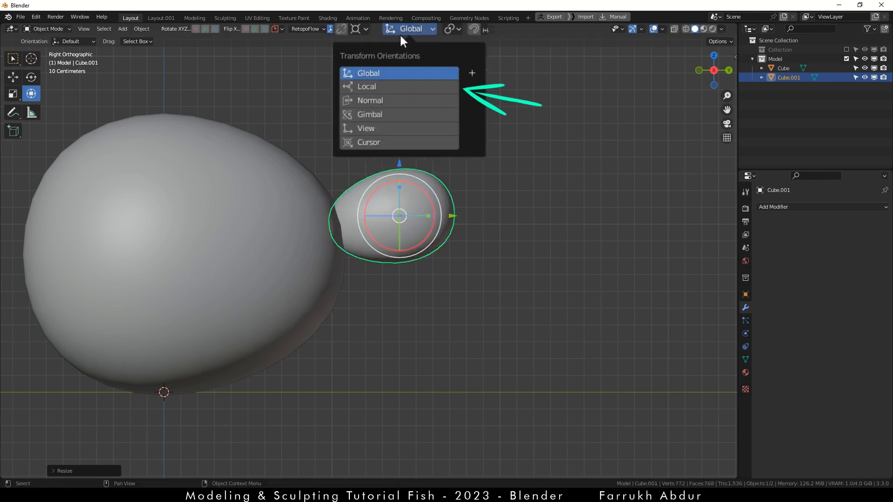
left_click(379, 87)
key("s")
key("z")
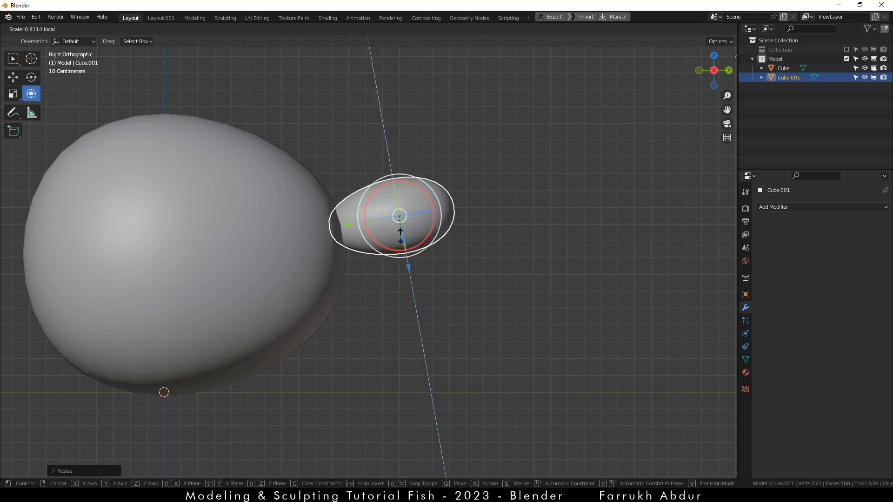
left_click(401, 234)
Step: Duplicate the tail lobe directly below the first and adjust the copy's placement
key("shift+d")
left_click(427, 261)
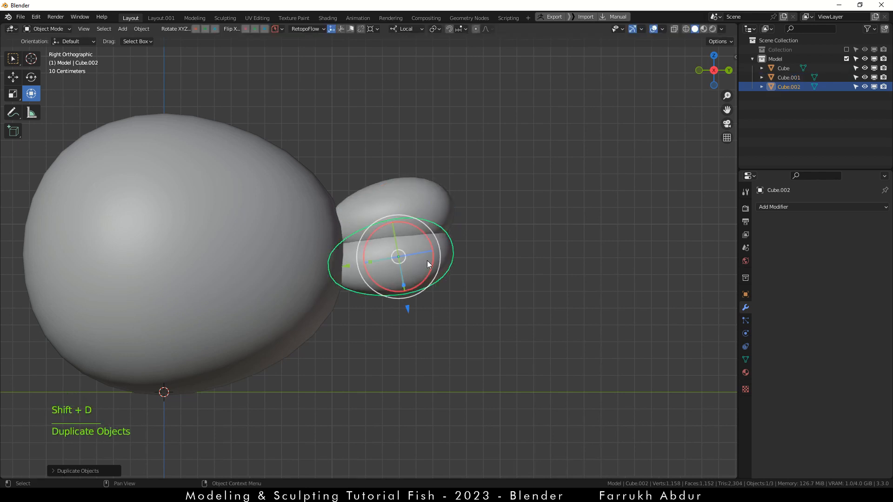
left_click(428, 249)
left_click_drag(400, 260, 408, 266)
Step: Duplicate a third tail lobe below the second, rotate it downward and scale it smaller
key("shift+d")
left_click(418, 284)
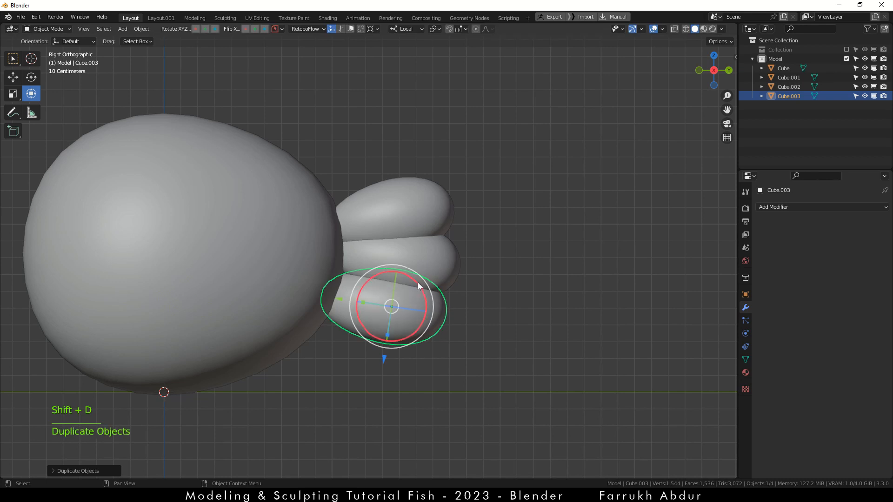
key("r")
left_click(440, 327)
key("s")
left_click(451, 332)
mouse_move(391, 311)
left_mouse_down()
mouse_move(381, 305)
mouse_move(379, 313)
left_mouse_up()
Step: Select all three tail lobes, scale them down slightly and move them together at the body's rear
left_click(406, 253, "shift")
left_click(397, 217, "shift")
key("s")
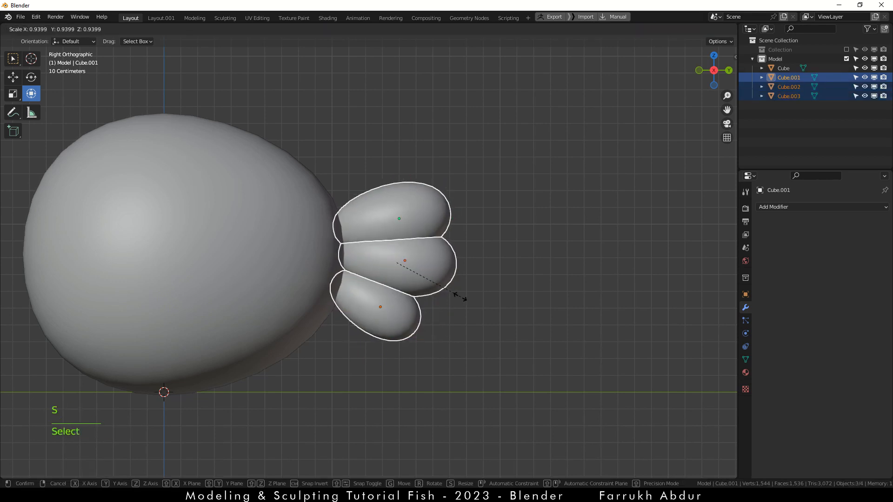
left_click(453, 291)
left_click_drag(395, 261, 414, 248)
Step: Reposition the upper tail lobe to even out the tail fan
left_click(407, 212)
key("g")
left_click(412, 240)
left_click(451, 335)
Step: Duplicate the upper tail lobe and place the copy on the upper side of the body as a fin lobe
scroll(452, 335, "down", 2)
middle_click_drag(452, 335, 444, 298)
left_click(464, 229)
middle_click_drag(494, 265, 471, 258, "alt")
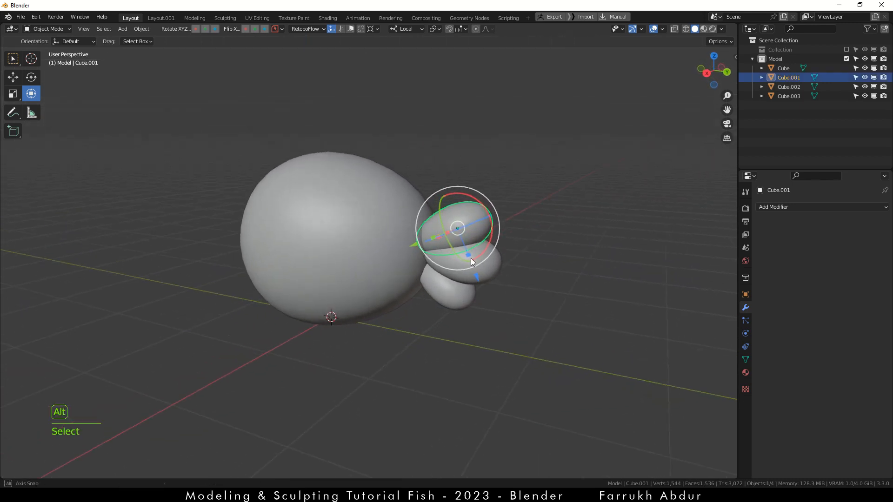
key("shift+d")
left_click(303, 240)
middle_click_drag(297, 309, 356, 308, "alt")
scroll(269, 241, "up", 1)
middle_click_drag(269, 242, 278, 258, "shift")
key("g")
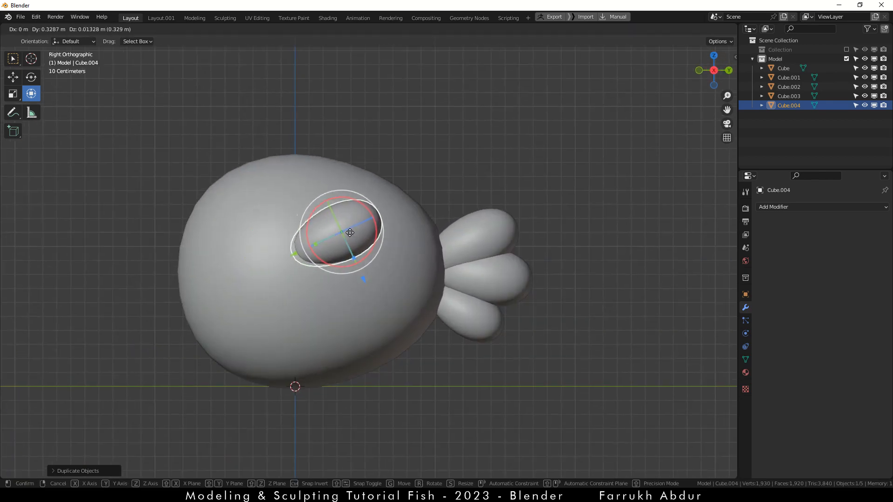
left_click(357, 237)
Step: Stretch the fin lobe along its local Y to about 1.46 and adjust its overall size
key("s")
key("y")
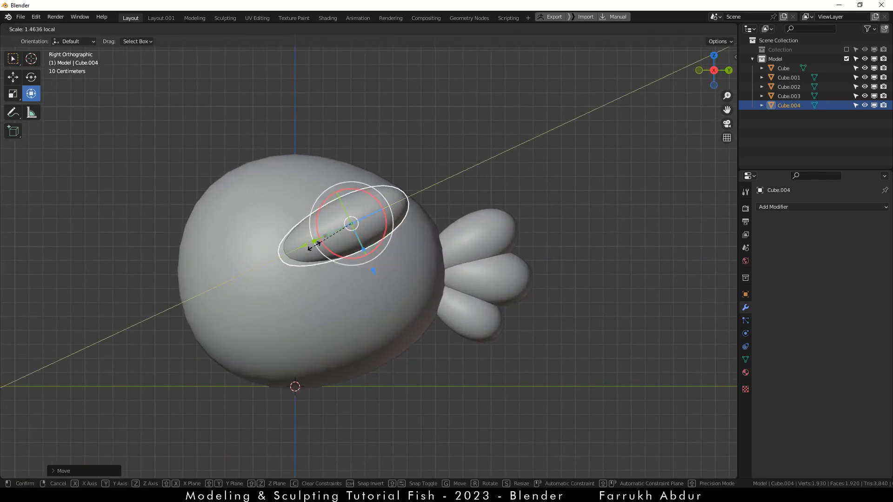
left_click(308, 249)
key("s")
left_click(348, 308)
Step: Move the fin lobe outward on the body's side and thin it along its local X
middle_click_drag(348, 309, 389, 309, "alt")
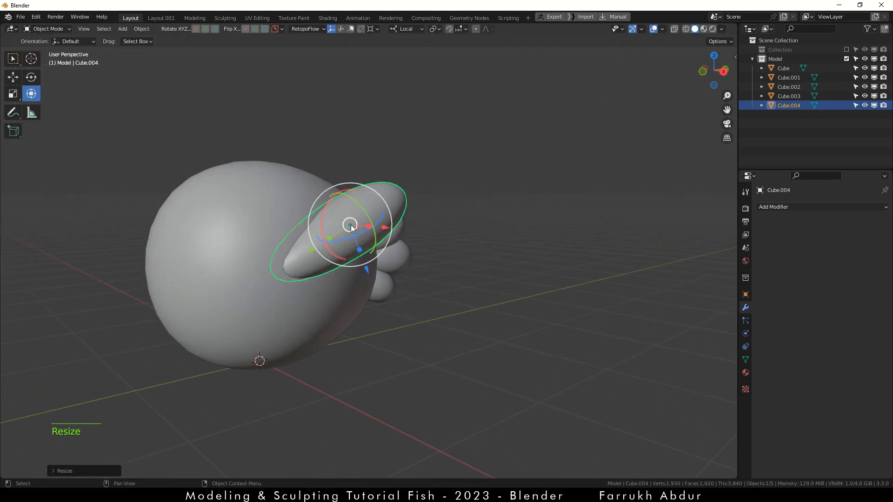
left_click_drag(350, 228, 380, 211)
middle_click_drag(401, 260, 433, 275, "alt")
left_click_drag(406, 211, 398, 209)
middle_click_drag(411, 236, 354, 191, "alt")
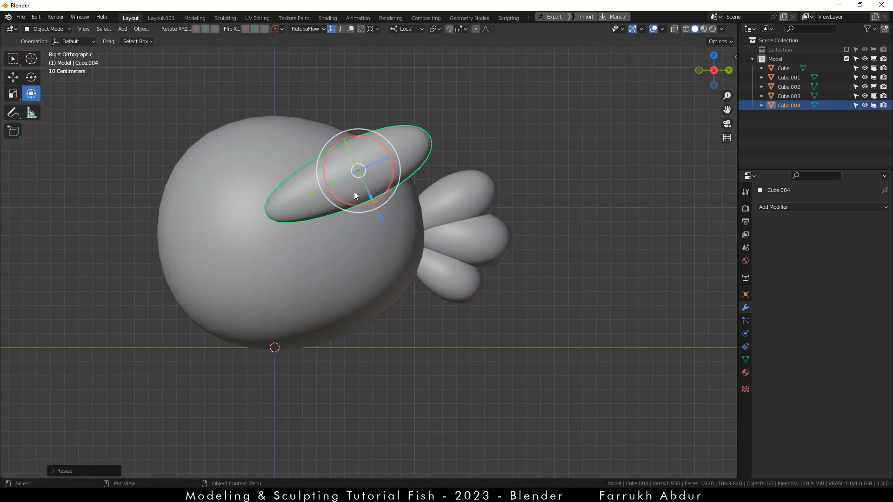
Step: Duplicate the fin lobe below the first and scale the copy smaller
key("shift+d")
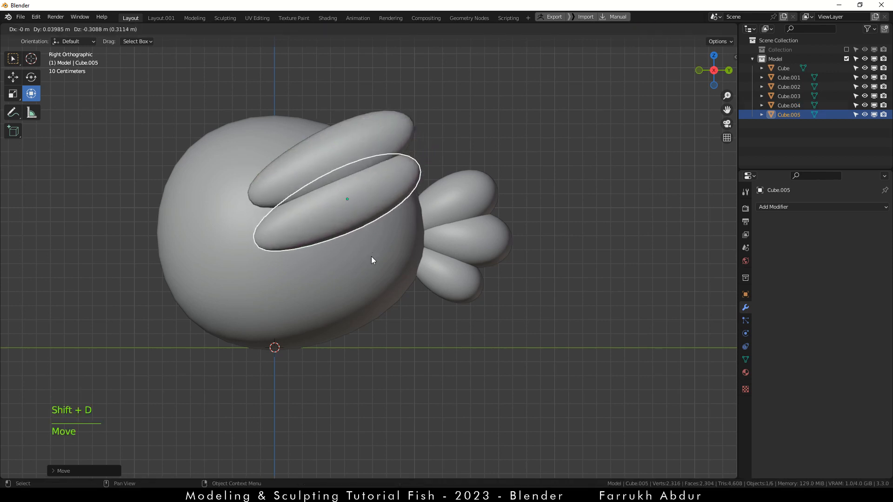
left_click(371, 256)
left_click_drag(375, 209, 372, 232)
key("ctrl+z")
key("s")
left_click(396, 232)
Step: Duplicate a third fin lobe beneath the second, angle it slightly downward and scale it to about 0.85
key("shift+d")
left_click(342, 262)
key("s")
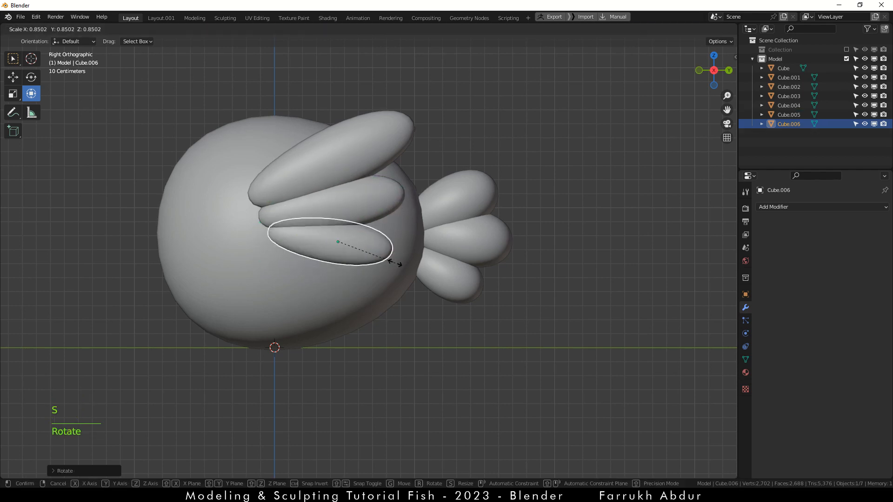
left_click(391, 262)
Step: Duplicate a fourth, smallest fin lobe below the third and angle it steeply downward
key("shift+d")
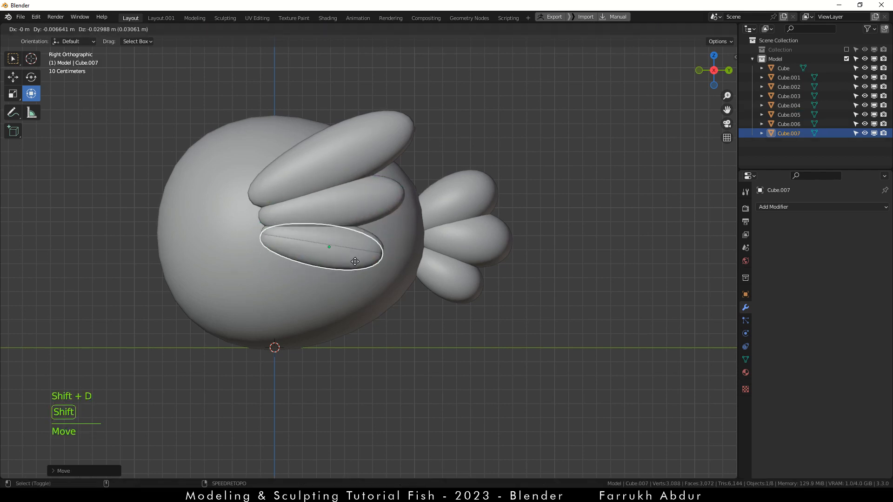
left_click(345, 278)
mouse_move(347, 254)
left_mouse_down()
mouse_move(354, 264)
mouse_move(304, 267)
mouse_move(338, 258)
left_mouse_up()
key("s")
left_click(358, 293)
middle_click_drag(385, 334, 392, 349, "shift")
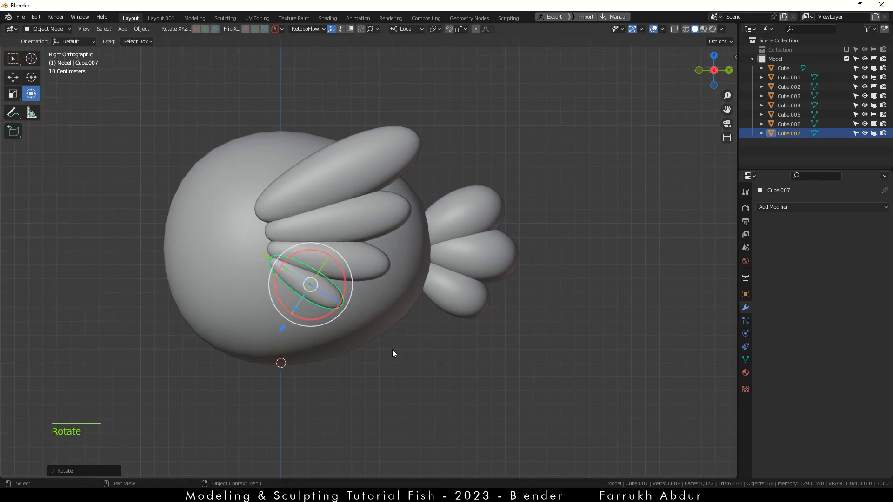
Step: Duplicate the main body in place and move the copy toward the fish's front
key("alt+a")
middle_click_drag(381, 312, 469, 335)
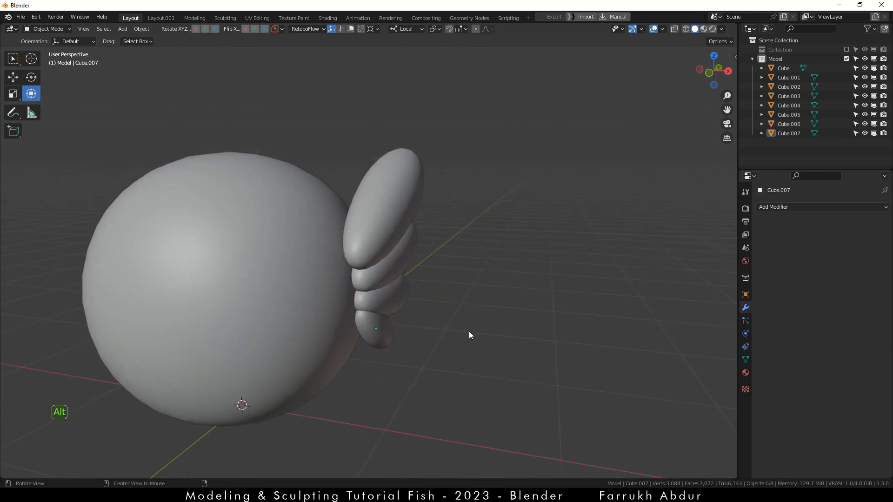
scroll(461, 285, "down", 2)
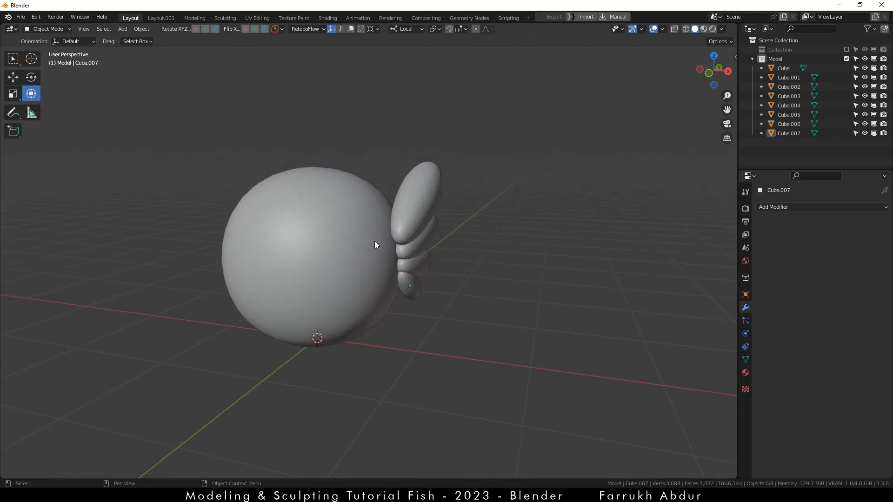
middle_click_drag(469, 306, 311, 292, "alt")
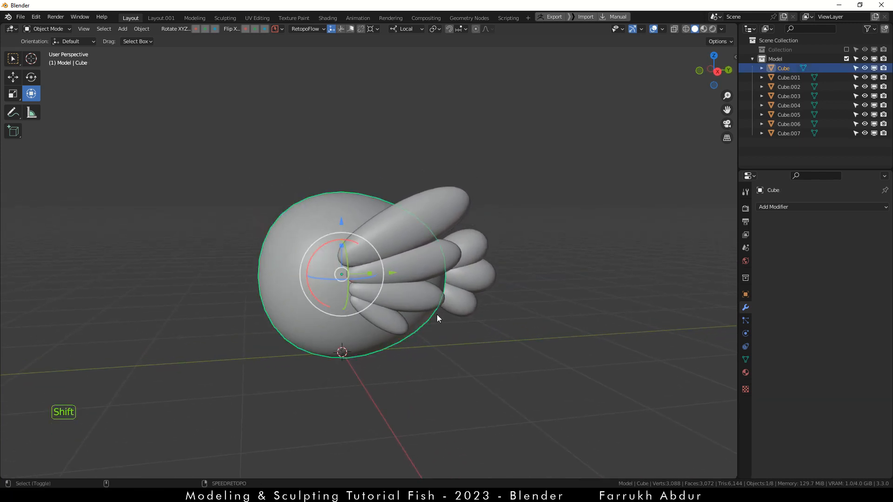
key("shift+d")
key("Escape")
left_click_drag(392, 280, 264, 293)
Step: Scale the front copy down to form a mouth lobe on the lower front of the body
key("s")
left_click(235, 268)
middle_click_drag(265, 296, 328, 310, "alt")
key("s")
left_click(302, 331)
key("s")
left_click_drag(328, 310, 330, 311)
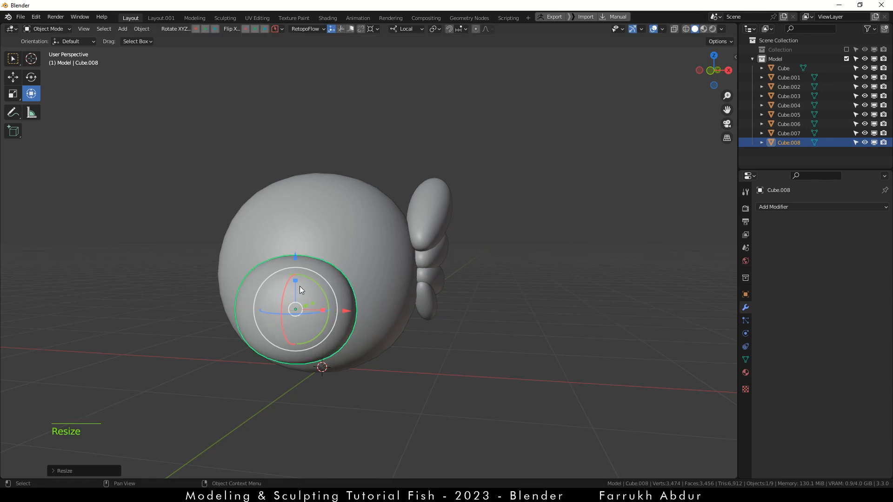
Step: Flatten the mouth lobe slightly along Z and adjust its position on the body's front
left_click_drag(296, 281, 296, 284)
left_click_drag(368, 333, 302, 329, "alt")
middle_click_drag(301, 328, 291, 308, "alt")
left_click_drag(292, 308, 292, 318)
middle_click_drag(292, 318, 333, 349, "alt")
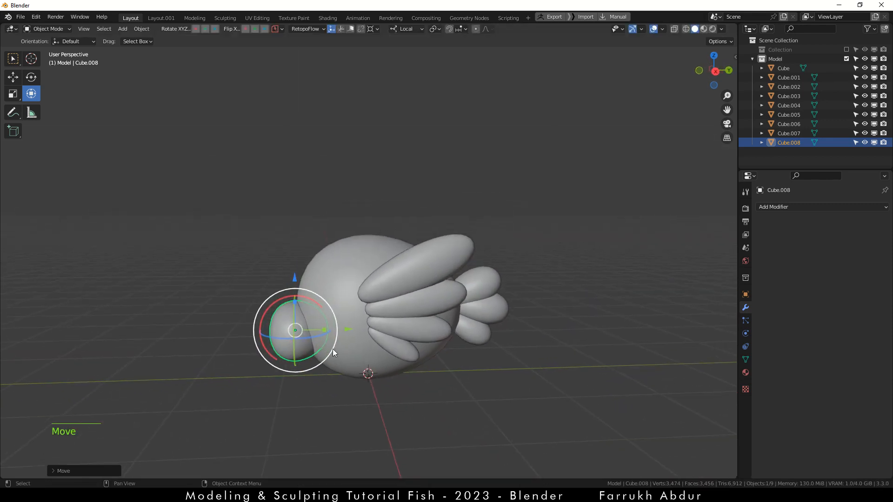
Step: Duplicate the main body and raise the copy along Z above the original
left_click(346, 355)
key("shift+d")
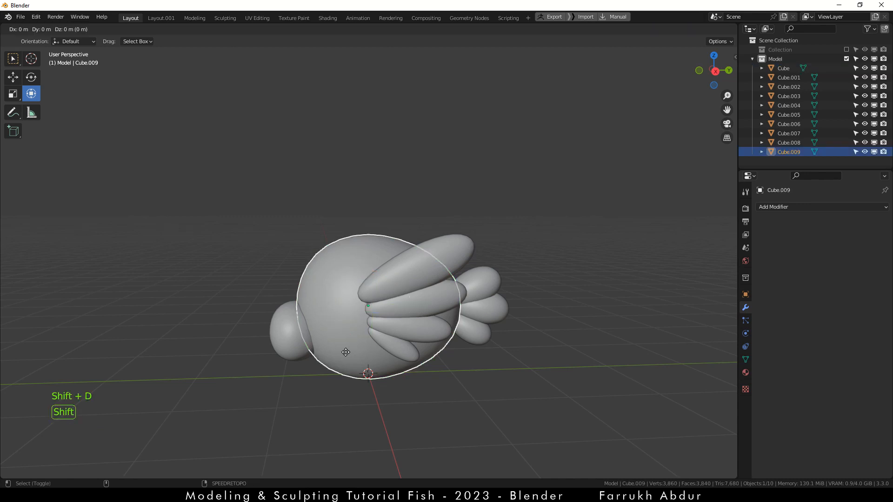
key("z")
key("z")
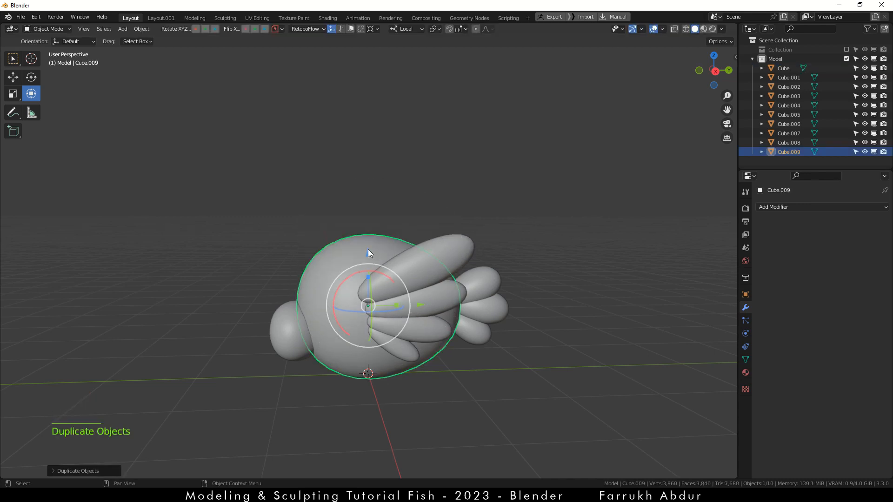
left_click(371, 155)
Step: Scale the raised copy down and seat it on top of the body as a top lobe
key("s")
left_click(415, 225)
scroll(413, 227, "up", 1)
middle_click_drag(404, 242, 393, 270, "alt")
scroll(377, 233, "up", 1)
middle_click_drag(378, 232, 391, 231, "alt")
left_click_drag(387, 215, 392, 204)
key("g")
left_click(374, 178)
Step: Narrow the top lobe along its local X axis
middle_click_drag(358, 242, 401, 235, "alt")
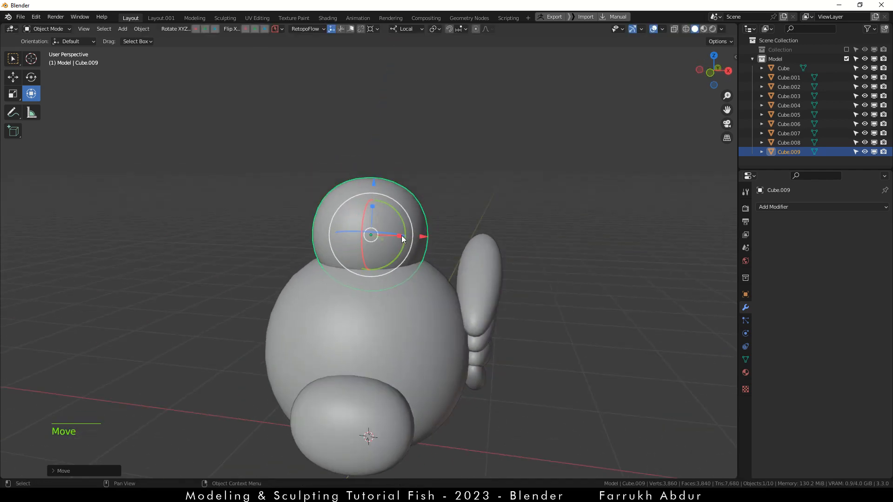
left_click_drag(401, 235, 388, 233)
middle_click_drag(388, 235, 355, 299, "alt")
left_click(372, 366)
left_click(363, 328)
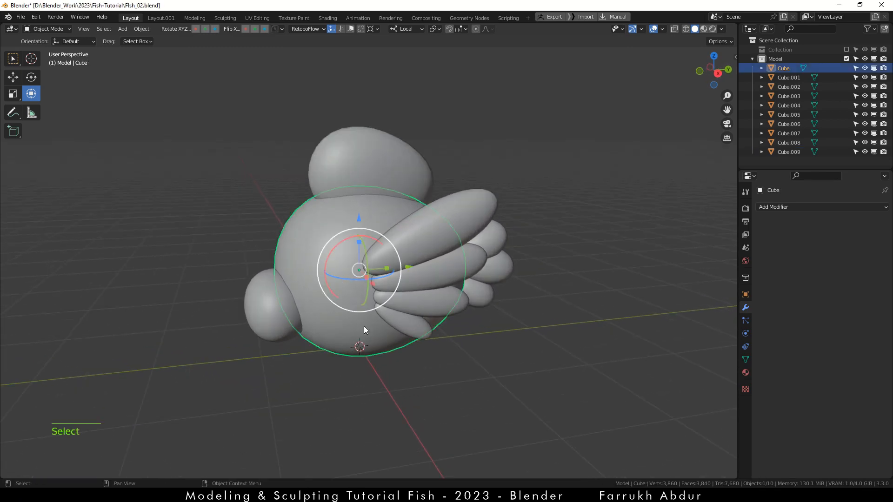
Step: Duplicate the mouth lobe and place the copy above it on the body's front
left_click_drag(297, 278, 332, 281, "alt")
left_click(300, 320)
left_click_drag(388, 407, 370, 390, "alt")
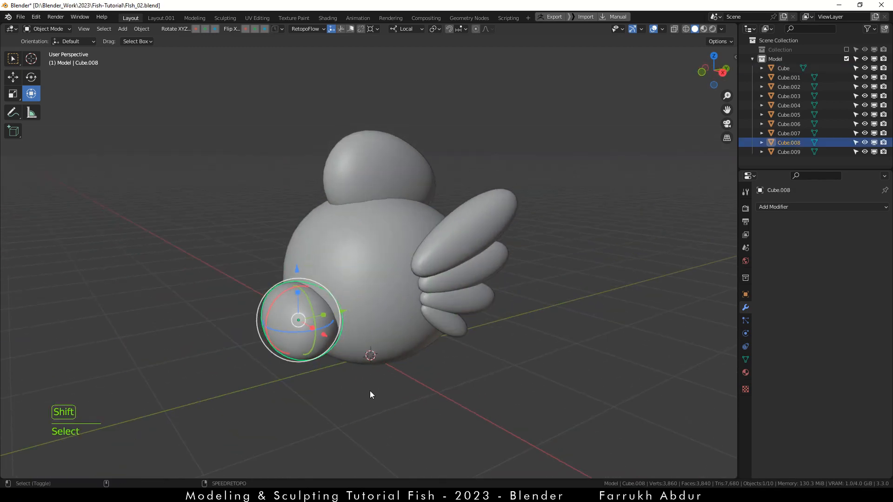
key("shift+d")
left_click(366, 335)
left_click_drag(312, 345, 349, 346, "alt")
left_click_drag(298, 236, 297, 226)
Step: Resize the new copy and move it sideways off the body's centre above the mouth lobe
left_click_drag(376, 322, 414, 328, "alt")
key("s")
left_click(406, 336)
left_click_drag(305, 261, 339, 250)
left_click_drag(357, 227, 362, 230)
Step: Adjust the copy's placement and tilt so it rests against the body's front side above the mouth lobe
left_click_drag(423, 300, 323, 302, "alt")
scroll(353, 235, "up", 1)
left_click_drag(351, 229, 341, 263)
left_click_drag(319, 287, 410, 288, "alt")
left_click_drag(345, 263, 340, 258)
left_click_drag(401, 332, 446, 349, "alt")
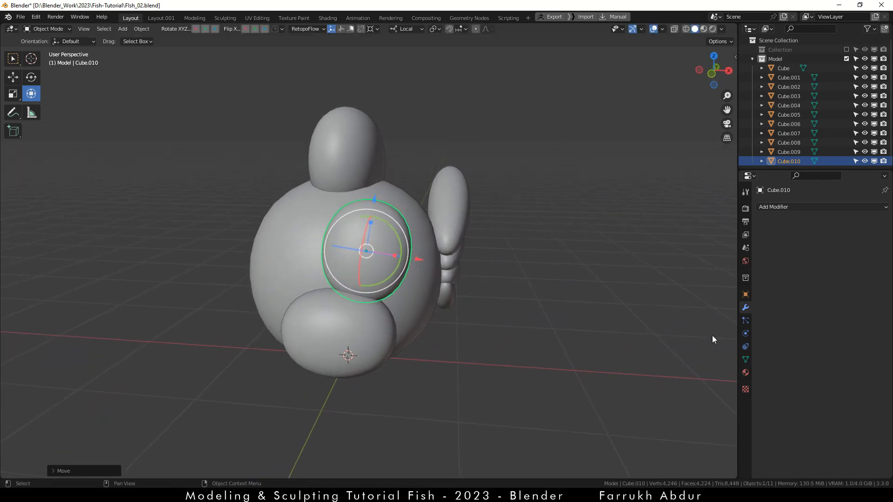
Step: Add a Mirror modifier to the eye form on the X axis, using the body as the mirror object
left_click(784, 207)
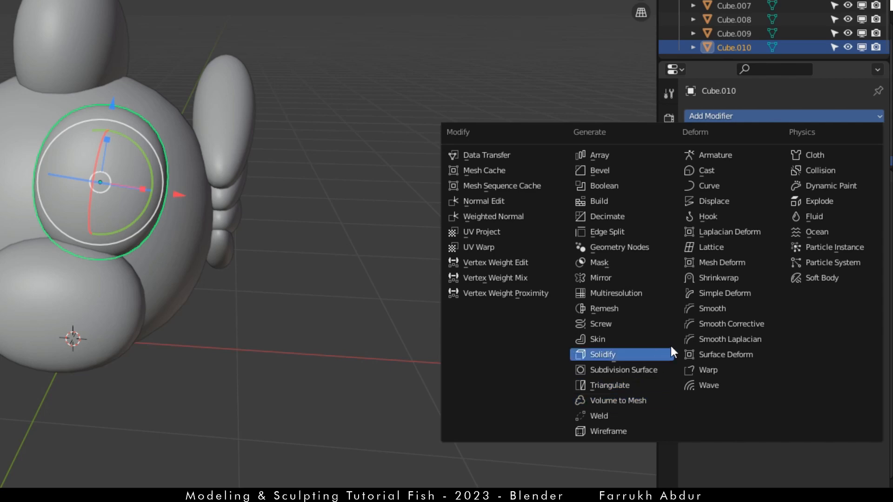
left_click(623, 281)
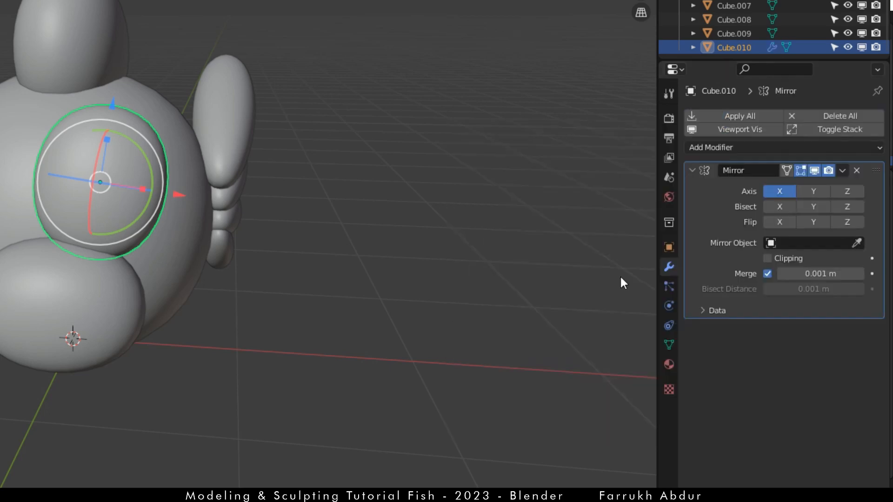
left_click(129, 256)
left_click_drag(273, 366, 287, 349, "alt")
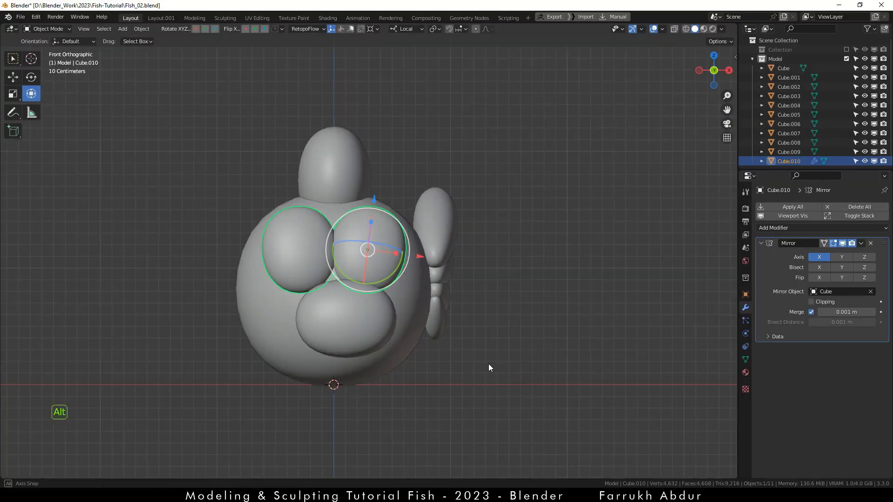
Step: Centre the mouth lobe on the body by setting its X location to 0 m
left_click(351, 335)
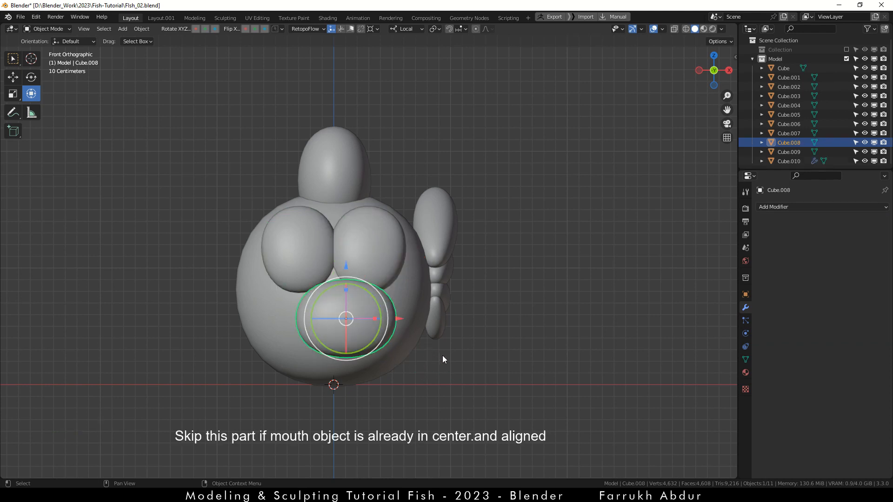
key("n")
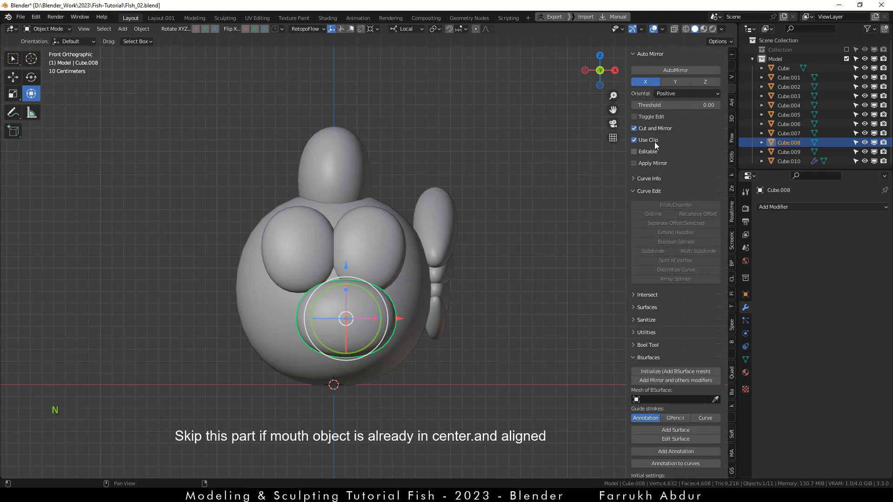
left_click(732, 55)
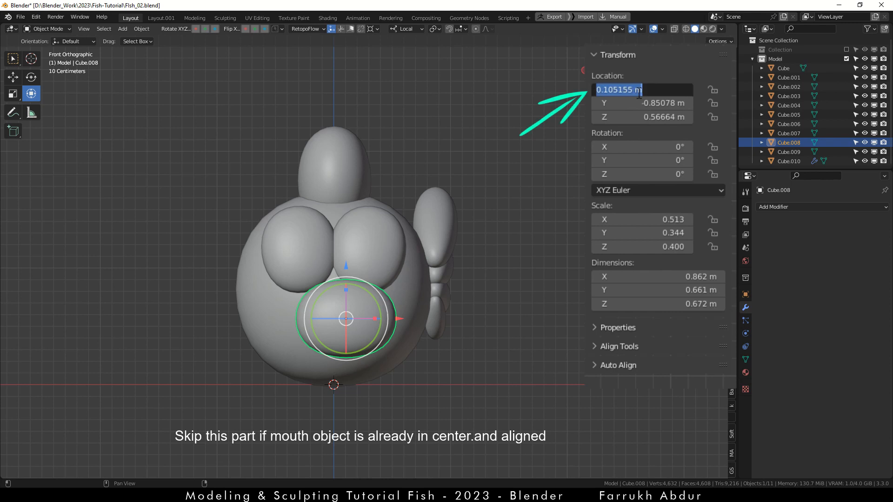
type("0")
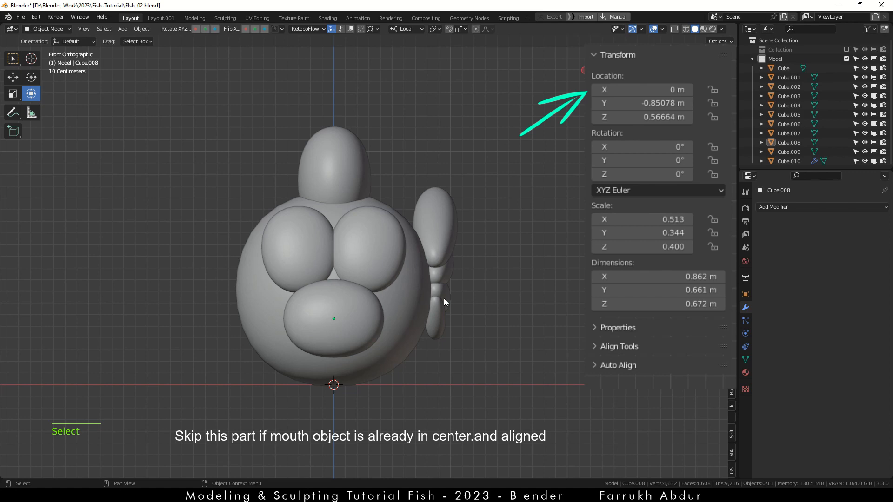
key("n")
Step: Adjust the position and rotation of the mirrored eye so it wraps against the body's front above the mouth
left_click(367, 239)
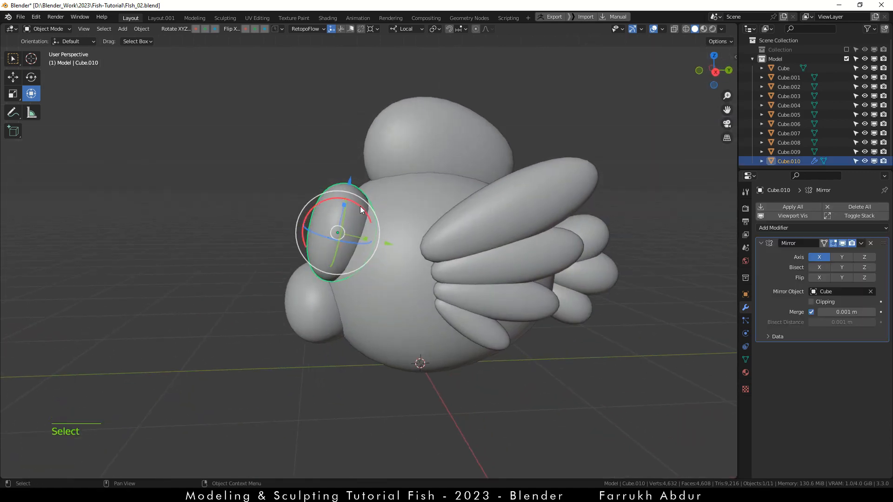
left_click(360, 205)
left_click_drag(340, 303, 430, 307, "alt")
left_click_drag(367, 225, 376, 242)
right_click_drag(342, 249, 343, 284, "alt")
left_click_drag(342, 283, 348, 278, "alt")
left_click_drag(405, 215, 402, 208)
left_click_drag(404, 229, 372, 242)
left_click_drag(371, 307, 438, 331, "alt")
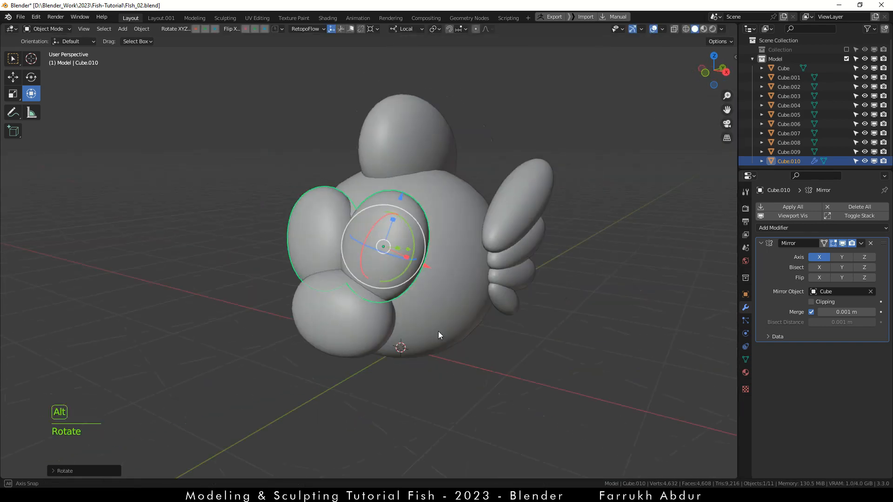
right_click_drag(438, 331, 445, 347, "alt")
left_click(444, 347)
left_click_drag(445, 346, 364, 333, "alt")
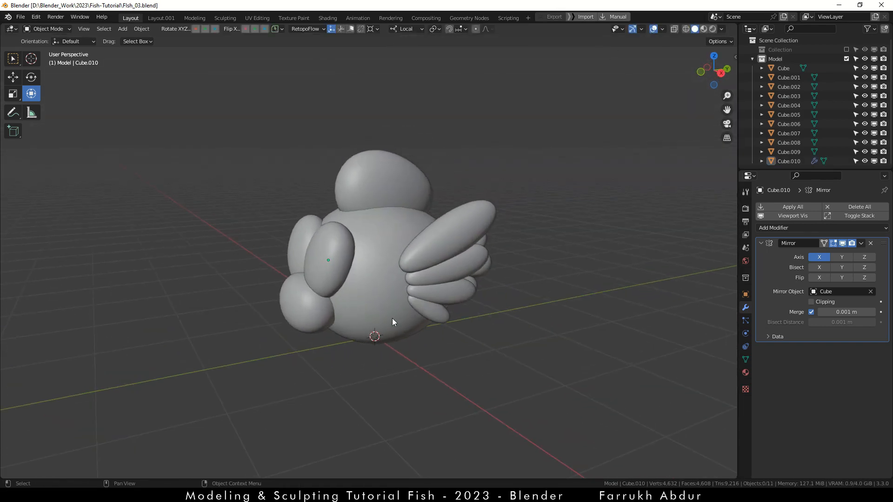
Step: Join the four lobes of the side fin into one object
scroll(392, 321, "up", 2)
scroll(433, 274, "up", 2)
left_click(449, 254)
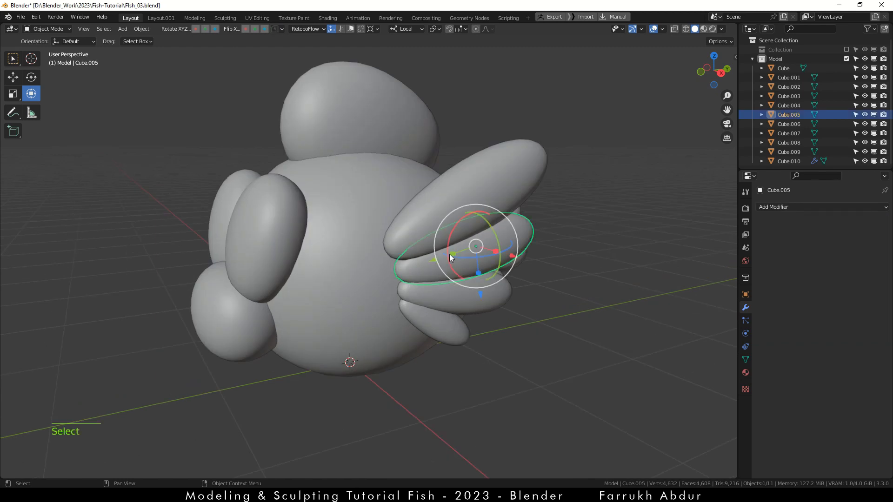
left_click_drag(551, 339, 508, 332, "alt")
left_click(510, 393)
middle_click_drag(509, 392, 458, 409)
left_click_drag(433, 386, 431, 380, "alt")
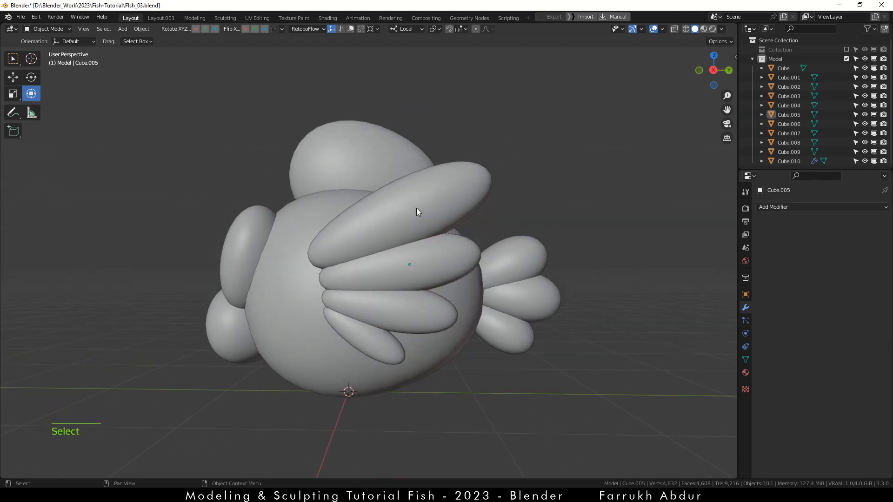
left_click(409, 275, "shift")
left_click(393, 313, "shift")
left_click(385, 350, "shift")
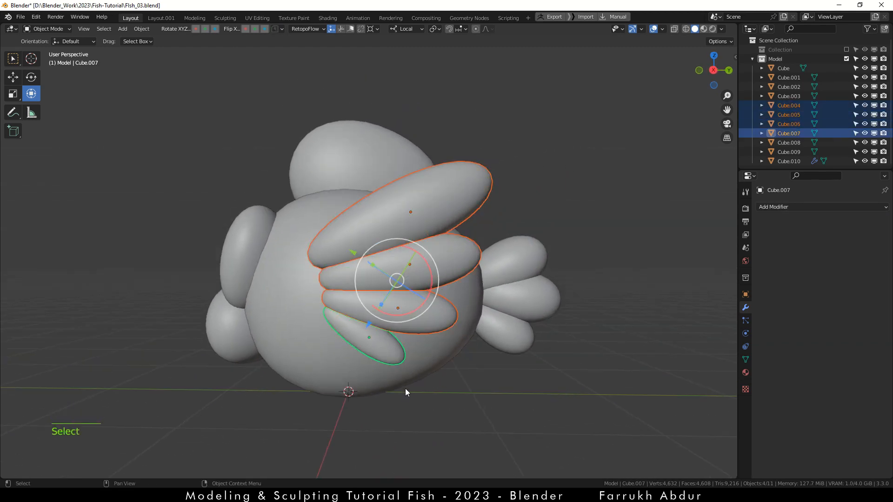
key("ctrl+j")
Step: Switch the transform orientation to Global and rotate the joined side fin slightly relative to the body
left_click_drag(425, 380, 478, 394, "alt")
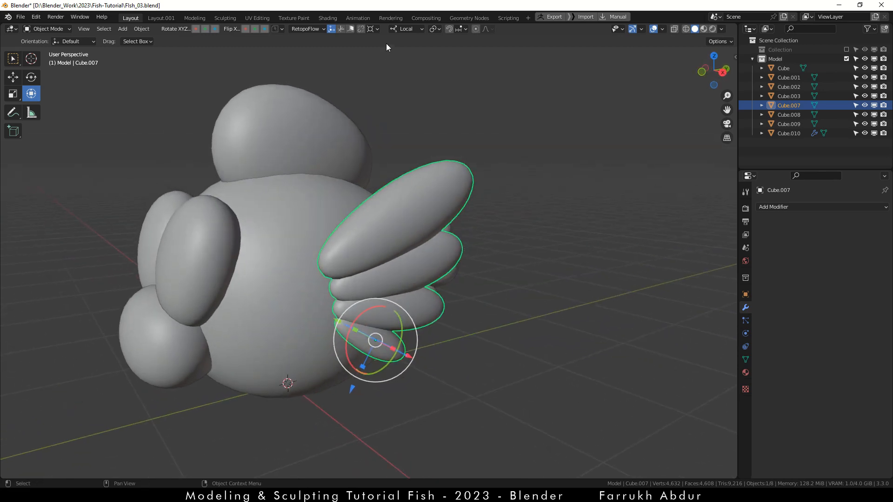
left_click(405, 29)
left_click_drag(487, 298, 539, 303, "alt")
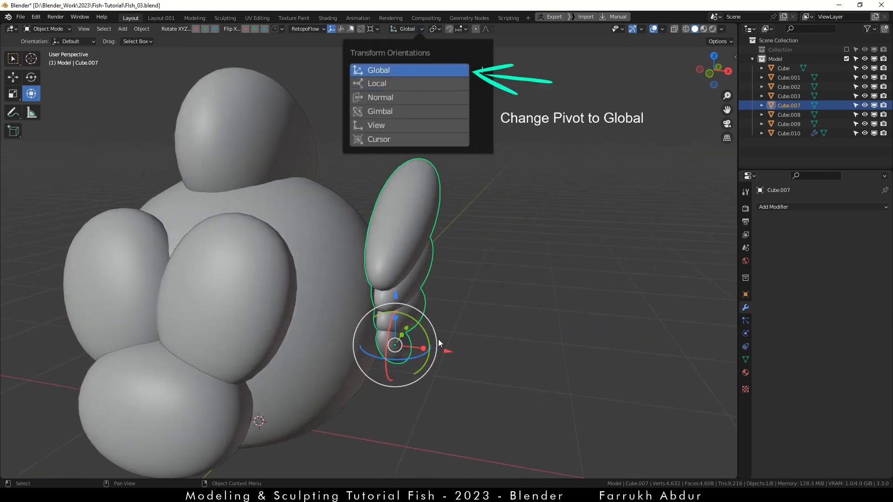
mouse_move(421, 355)
left_mouse_down()
mouse_move(411, 361)
mouse_move(439, 352)
mouse_move(413, 360)
left_mouse_up()
scroll(478, 329, "down", 4)
left_click_drag(478, 328, 406, 338, "alt")
Step: Join the three tail lobes into one object
scroll(391, 219, "up", 5)
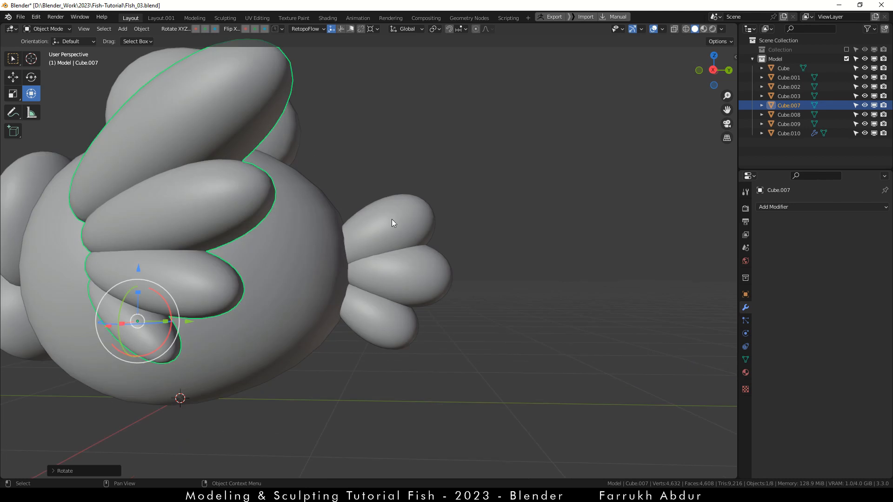
left_click(391, 219)
left_click(392, 334, "shift")
left_click(443, 281, "shift")
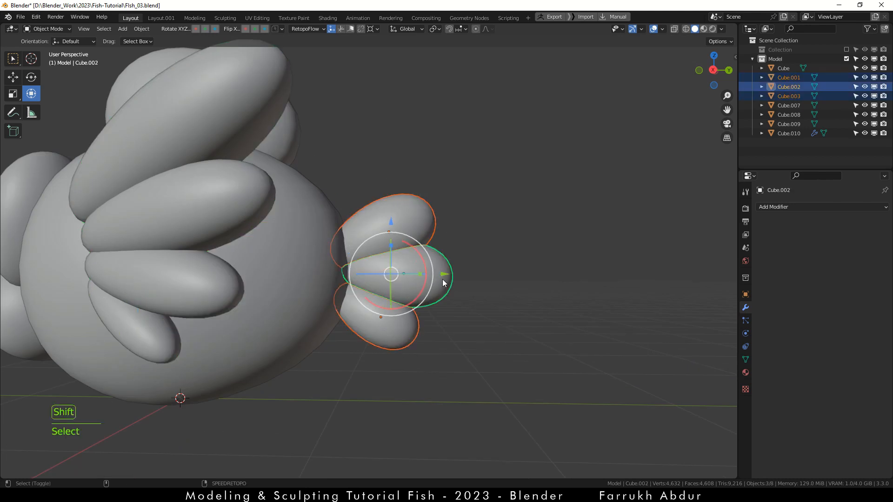
key("ctrl+j")
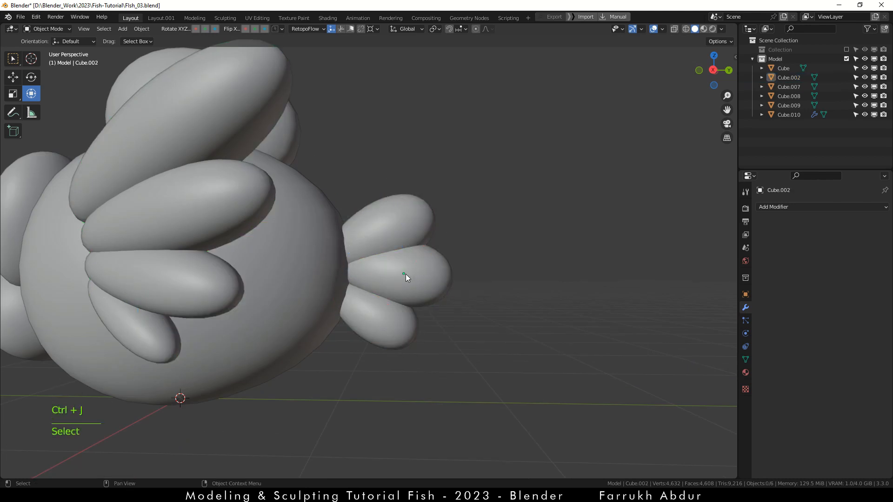
left_click(404, 275)
left_click_drag(404, 275, 396, 274)
scroll(417, 325, "down", 2)
left_click_drag(353, 385, 380, 361, "alt")
left_click(403, 375)
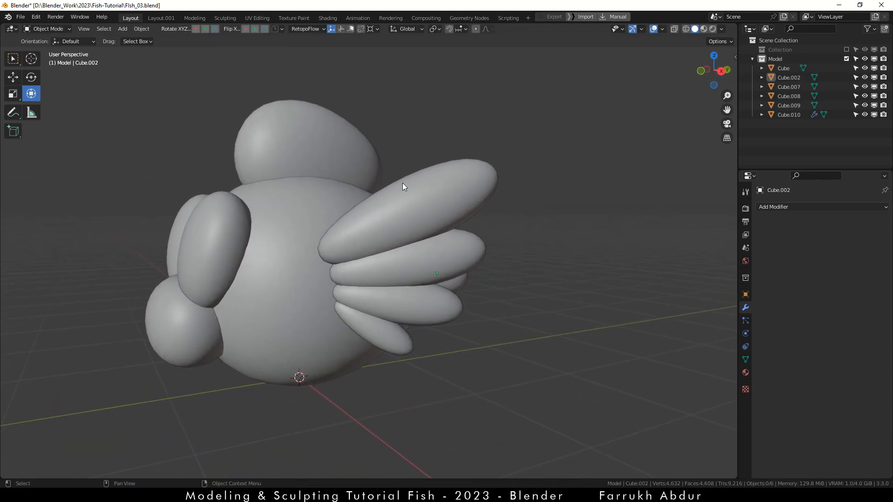
Step: Add a Remesh modifier to the side fin in Voxel mode at 0.1 m and enable its smooth shading
left_click(395, 219)
left_click_drag(422, 315, 474, 340, "alt")
scroll(474, 340, "up", 2)
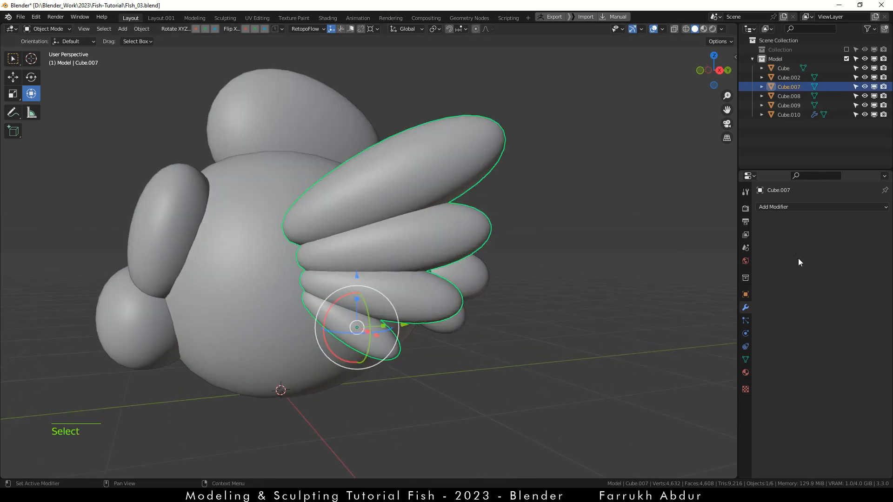
left_click(792, 206)
left_click(702, 335)
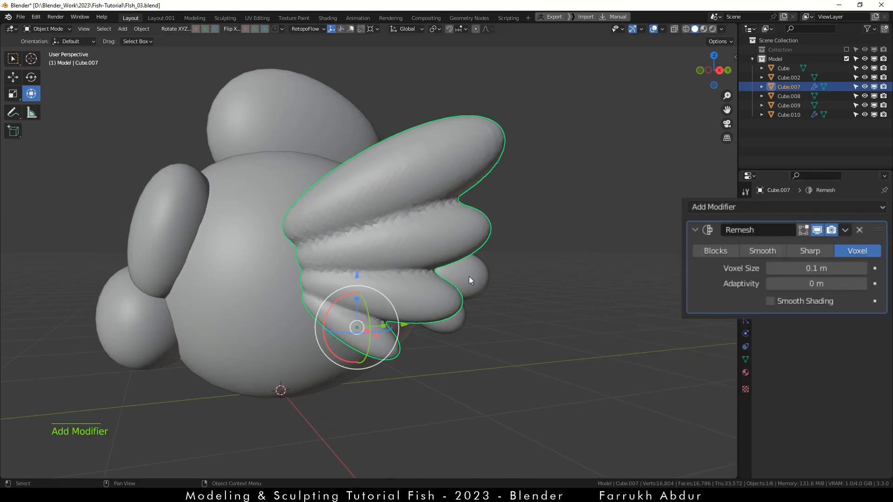
scroll(450, 271, "up", 2)
middle_click_drag(450, 272, 516, 308)
left_click(770, 302)
Step: In Edit Mode, with the Remesh result displayed, move the side fin's whole top lobe closer to the lobe below
mouse_move(509, 358)
middle_mouse_down("alt")
mouse_move(416, 373)
mouse_move(548, 369)
mouse_move(524, 372)
mouse_move(528, 353)
middle_mouse_up("alt")
key("Tab")
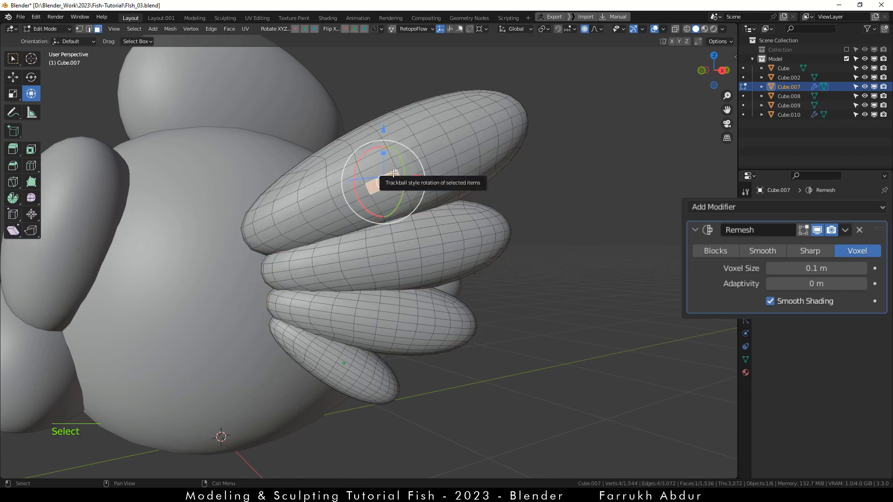
key("l")
left_click_drag(405, 169, 395, 176)
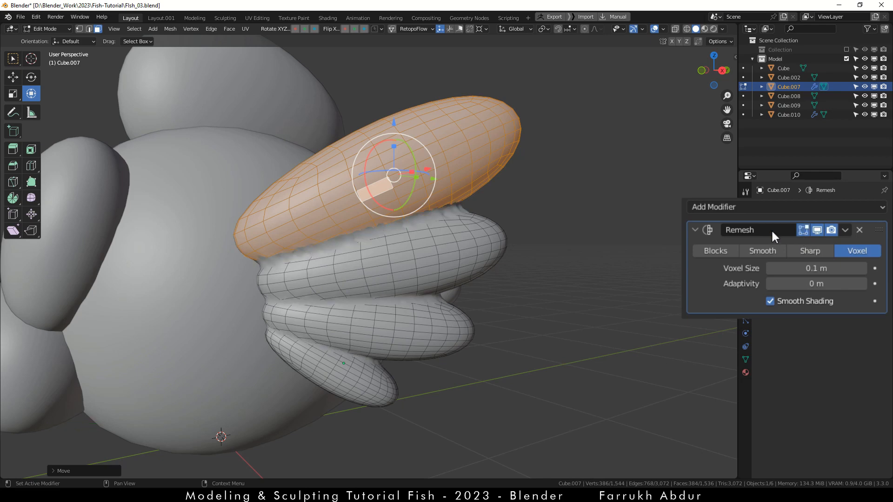
middle_click_drag(465, 196, 393, 175)
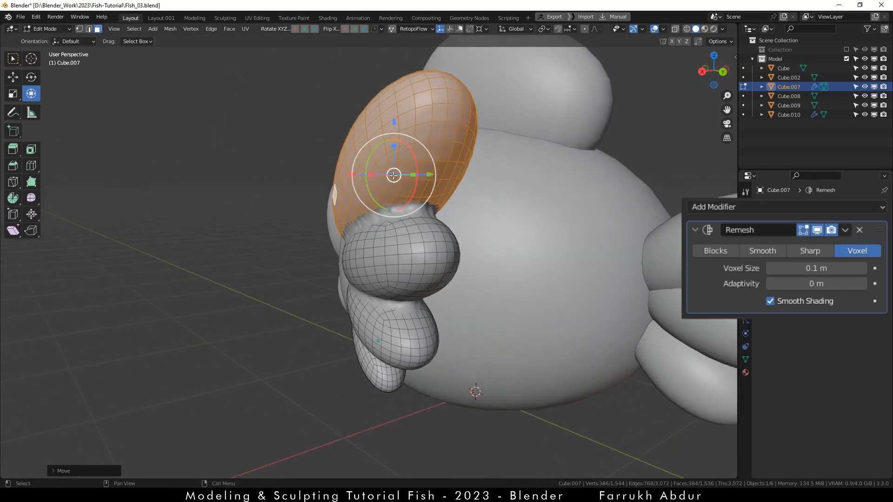
left_click_drag(394, 175, 395, 179)
left_click_drag(310, 181, 394, 183, "alt")
left_click_drag(394, 184, 393, 184)
Step: Move the side fin's whole second lobe up toward the top lobe
left_click(404, 263)
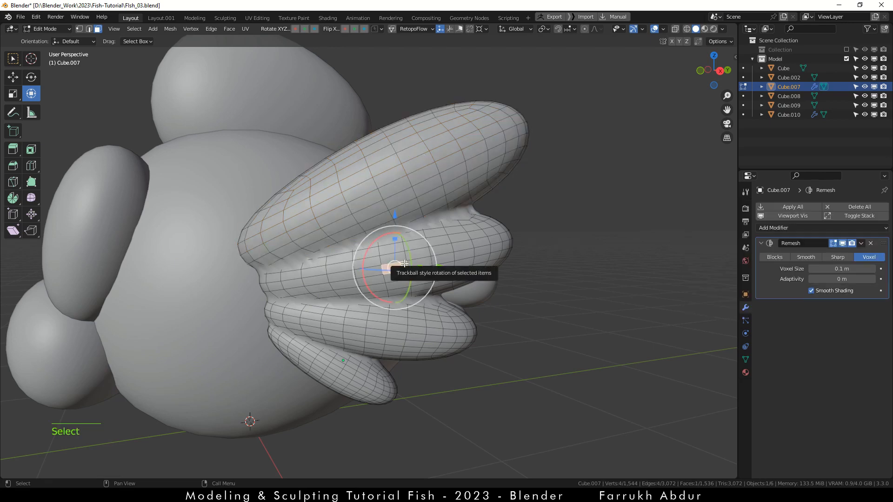
key("ctrl+l")
left_click_drag(394, 264, 393, 254)
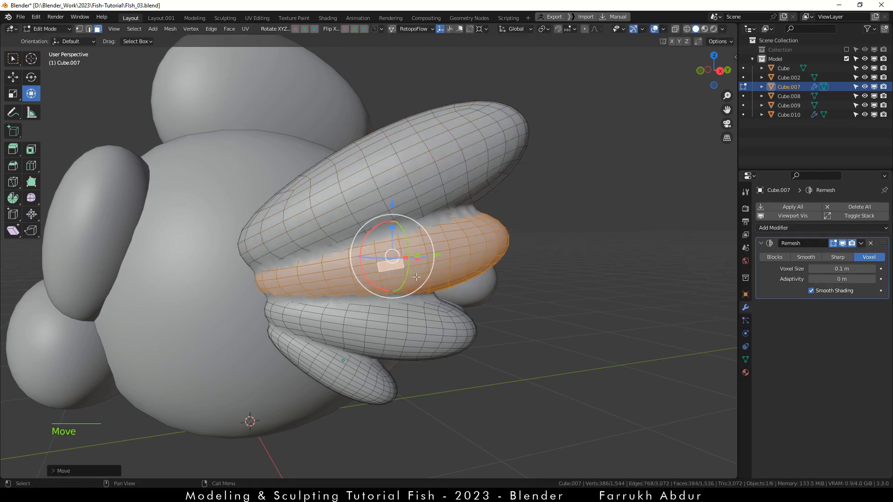
Step: Rotate the side fin's bottom lobe and move it up against the lobe above, then return to Object Mode
mouse_move(445, 325)
left_mouse_down("alt")
mouse_move(401, 328)
mouse_move(414, 314)
mouse_move(449, 308)
left_mouse_up("alt")
middle_click_drag(350, 377, 376, 333)
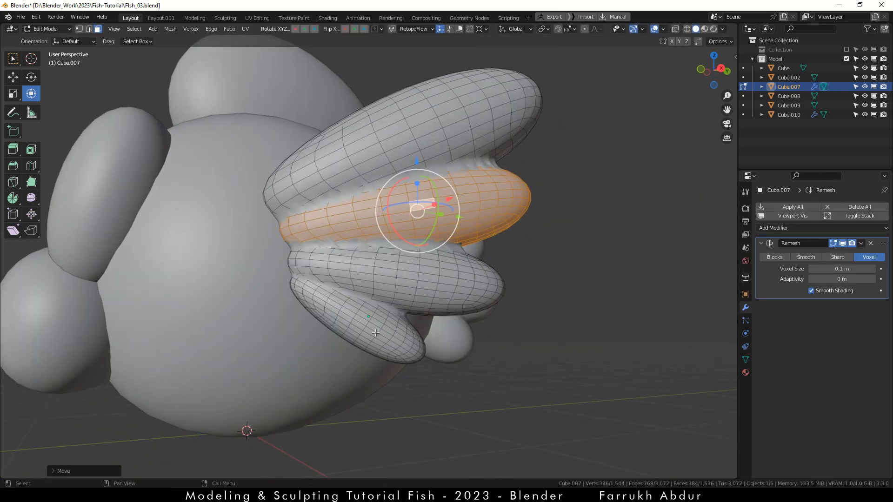
left_click(376, 333)
key("ctrl+l")
scroll(360, 316, "up", 3)
key("r")
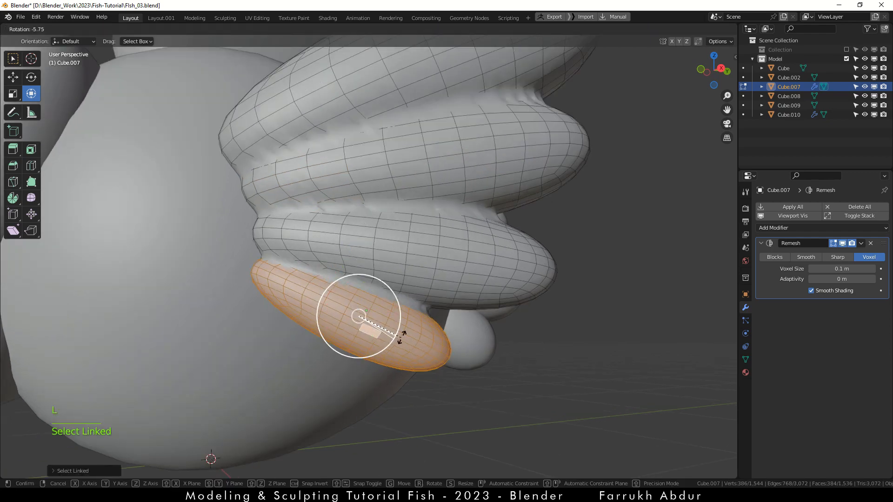
left_click_drag(402, 335, 364, 309)
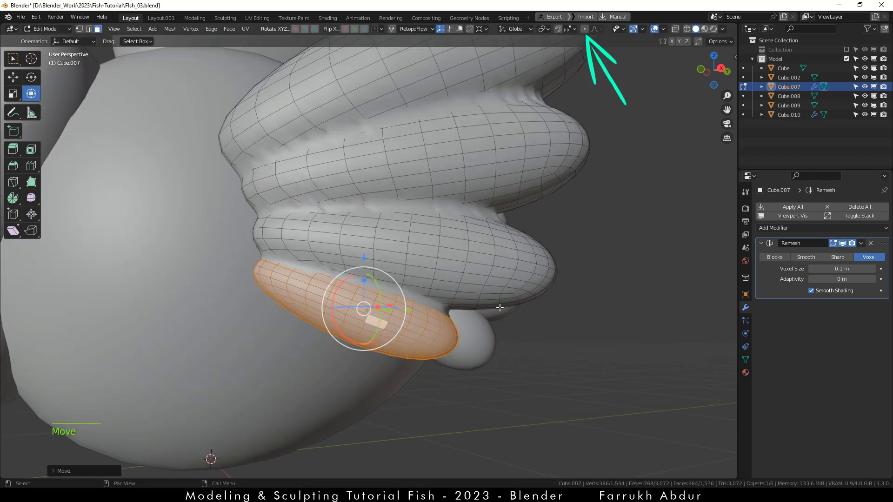
key("Tab")
left_click(498, 258)
left_click(509, 359)
scroll(510, 359, "down", 3)
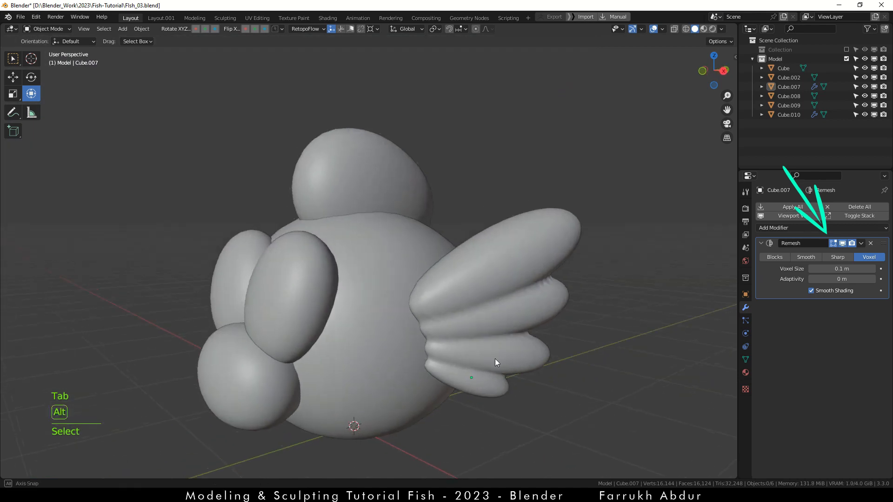
Step: Apply the Remesh modifier on the side fin
left_click_drag(495, 358, 511, 312, "alt")
left_click(439, 328)
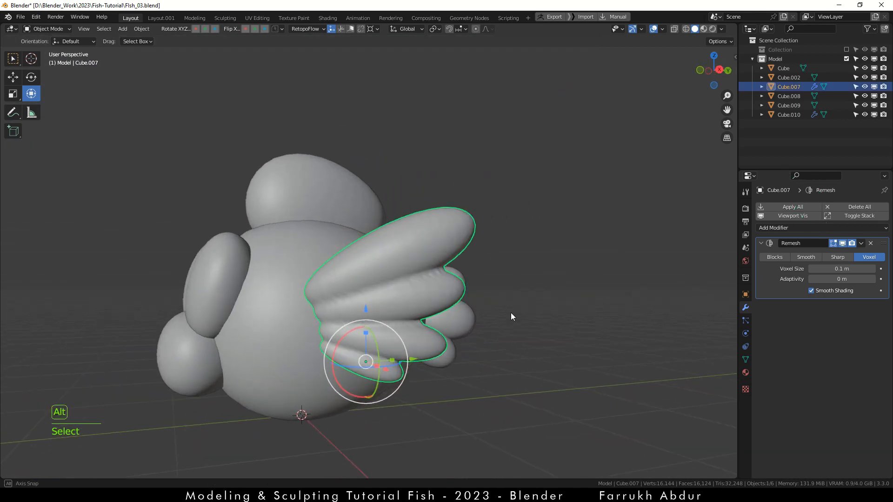
left_click_drag(511, 313, 501, 314, "alt")
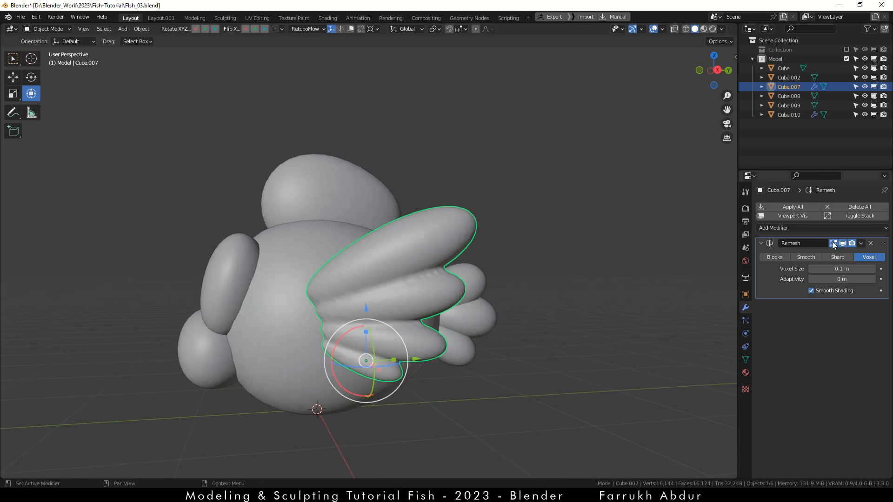
left_click(820, 254)
left_click(451, 412)
Step: Add a Remesh modifier to the joined tail in Voxel mode at 0.1 m with smooth shading
left_click_drag(450, 411, 448, 259, "alt")
left_click(448, 258)
scroll(448, 258, "up", 3)
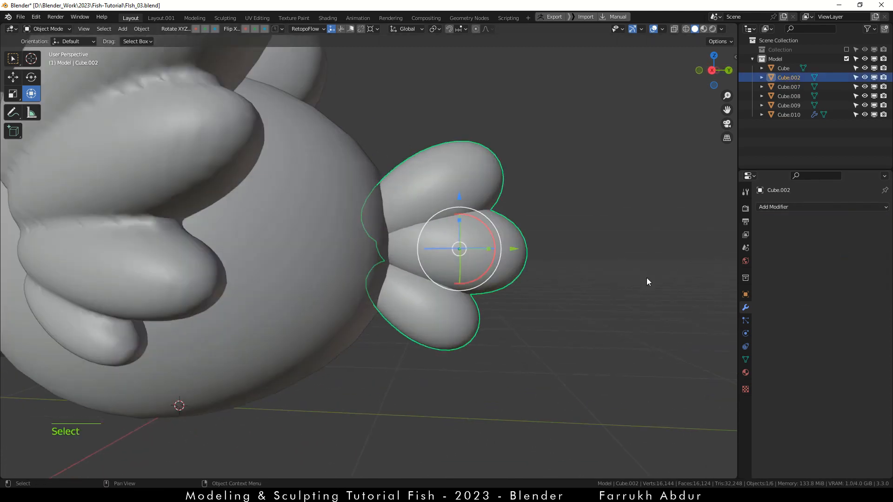
left_click(820, 207)
left_click(709, 335)
left_click_drag(709, 338, 568, 291, "alt")
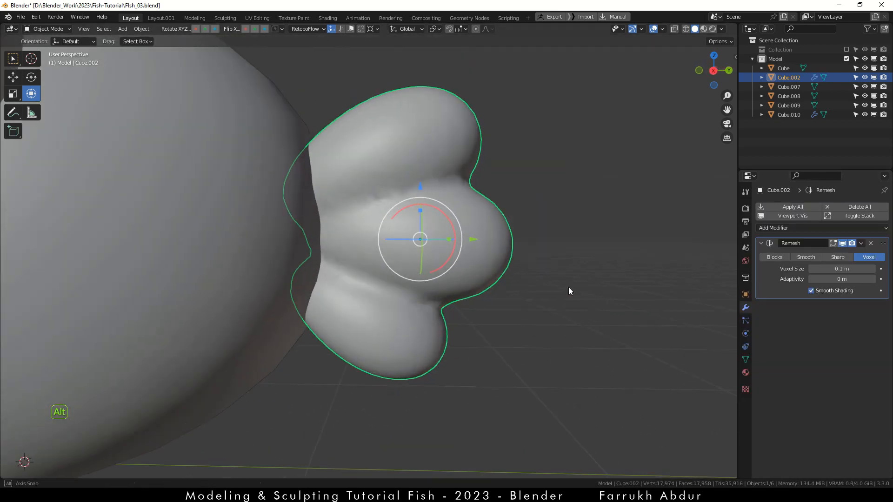
Step: Scale up and reposition the tail's middle lobe in Edit Mode, with the Remesh modifier's result displayed there
left_click(477, 265)
left_click(433, 245)
key("ctrl+l")
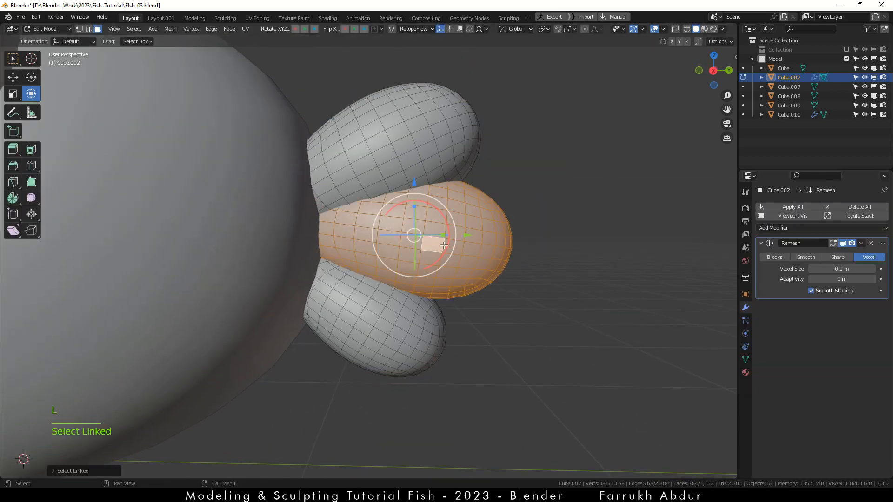
key("s")
left_click(832, 243)
key("s")
mouse_move(466, 235)
left_mouse_down()
mouse_move(482, 236)
mouse_move(464, 252)
left_mouse_up()
left_click(514, 312)
left_click_drag(426, 237, 425, 234)
Step: Rotate and move the tail's whole bottom lobe against the middle lobe, and return to Object Mode
left_click(387, 320)
key("l")
middle_click_drag(386, 319, 404, 285)
left_click_drag(407, 274, 407, 280)
left_click_drag(419, 263, 423, 276)
left_click_drag(411, 285, 414, 286)
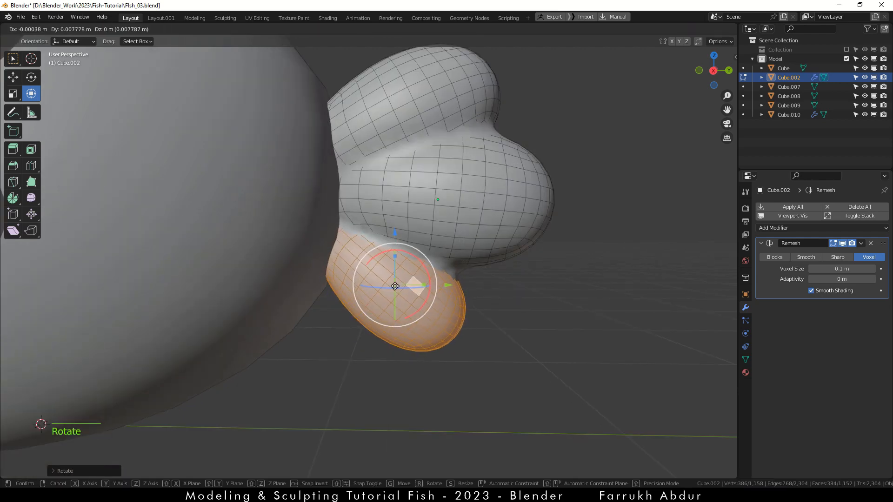
middle_click_drag(467, 175, 460, 229)
key("Tab")
Step: Apply the Remesh modifier on the tail
scroll(488, 231, "down", 4)
left_click(505, 273)
scroll(482, 207, "up", 3)
scroll(475, 204, "down", 3)
mouse_move(420, 284)
left_mouse_down("alt")
mouse_move(353, 293)
mouse_move(423, 289)
left_mouse_up("alt")
left_click(426, 289)
left_click(861, 243)
left_click(830, 254)
Step: Select a four-by-four block of faces at the front of the mouth form in Edit Mode
left_click(249, 311)
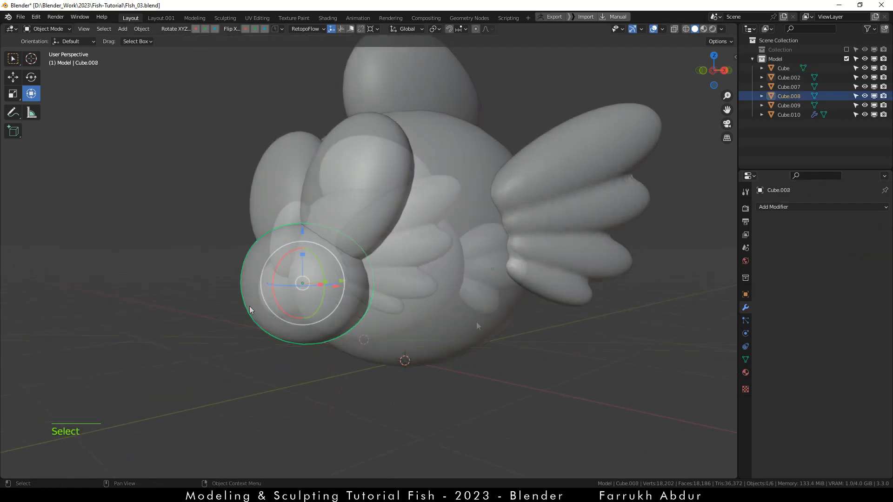
scroll(251, 308, "up", 3)
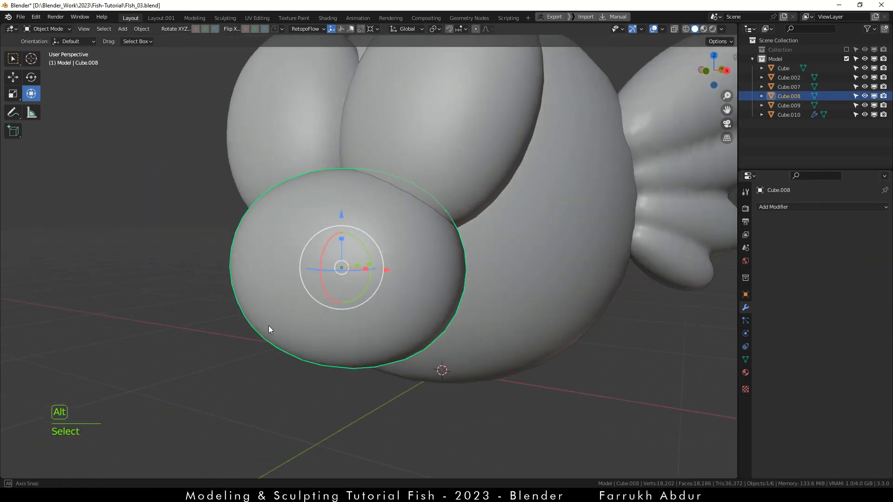
key("Tab")
left_click_drag(329, 304, 402, 347, "alt")
left_click(380, 290, "shift")
key("ctrl+KP_Add")
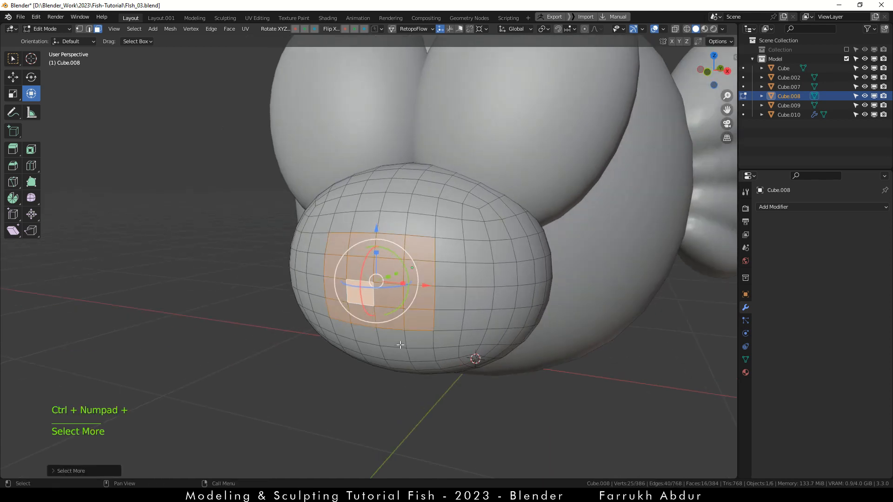
Step: Push the selected mouth faces inward along Y with proportional editing at about 0.135 m, scale them, and return to Object Mode
left_click_drag(419, 386, 368, 382, "alt")
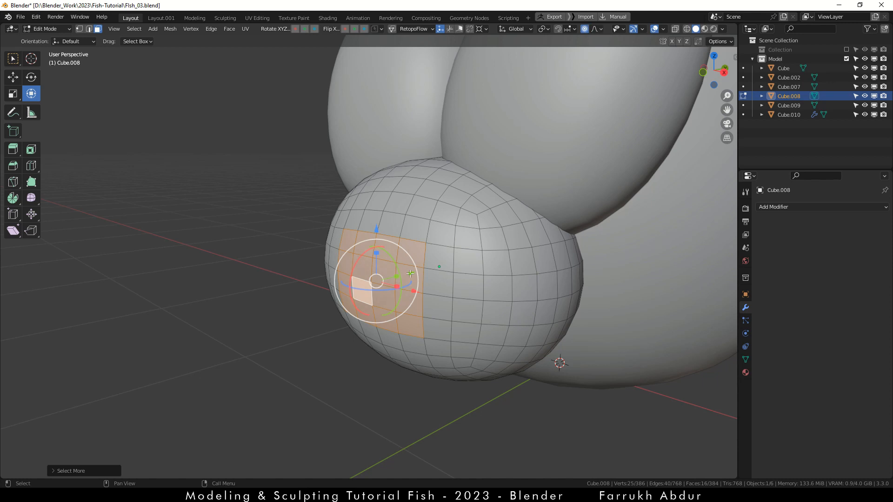
key("g")
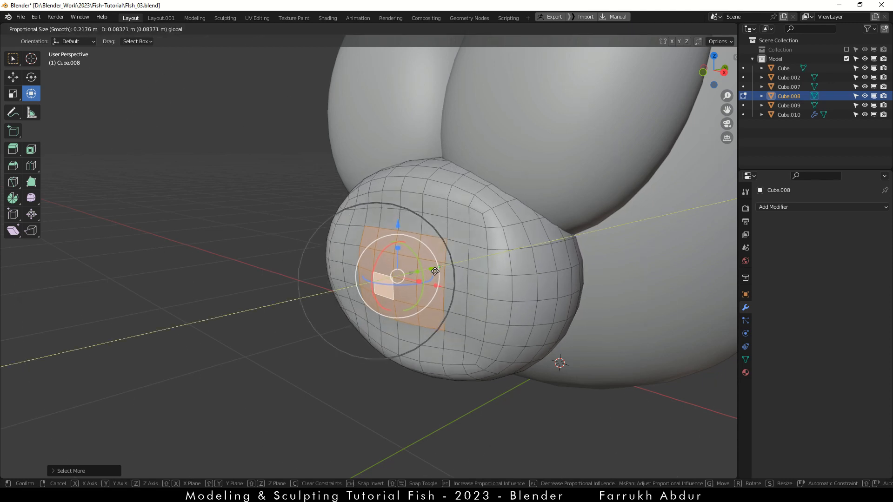
scroll(434, 271, "up", 5)
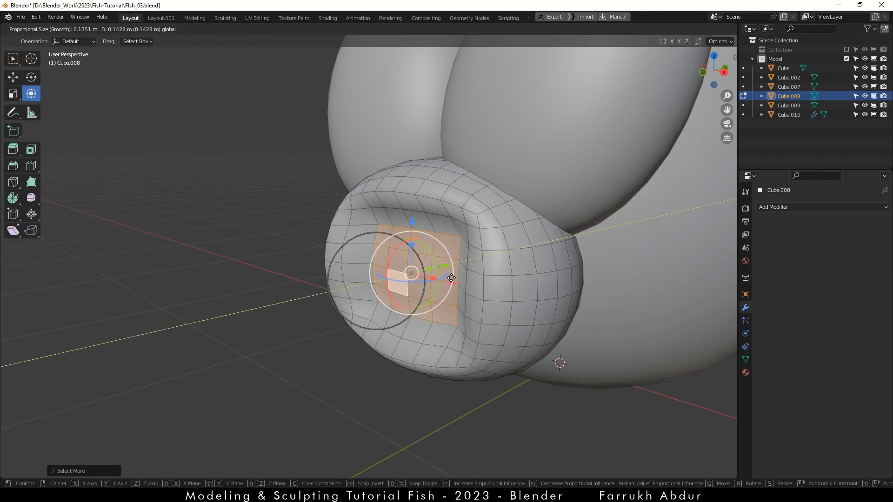
left_click(502, 315)
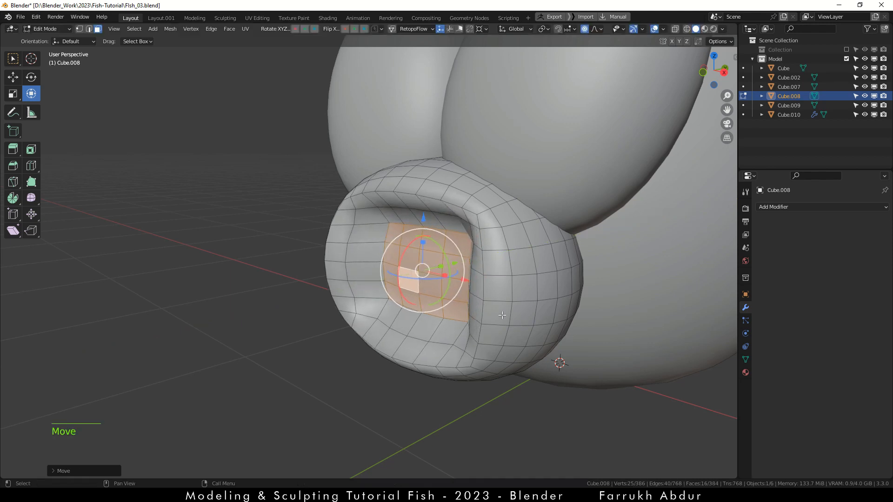
key("s")
left_click(486, 313)
key("Tab")
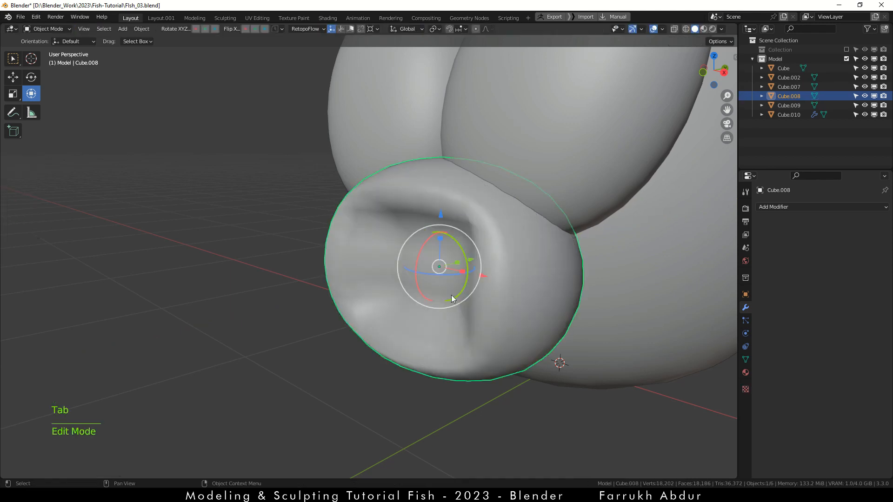
Step: Apply the scale of all the fish parts and deselect them
scroll(342, 297, "down", 3)
left_click(353, 331)
mouse_move(358, 331)
left_mouse_down("alt")
mouse_move(347, 331)
mouse_move(406, 323)
mouse_move(359, 325)
left_mouse_up("alt")
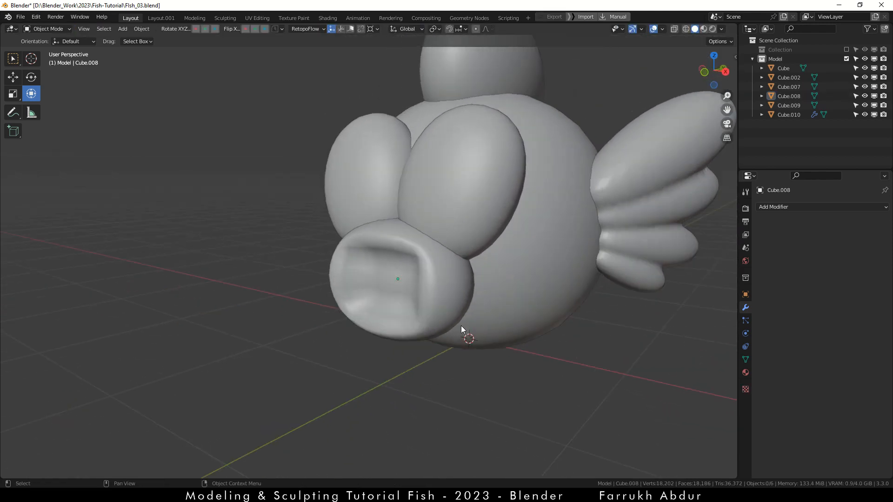
left_click_drag(461, 329, 346, 330, "alt")
left_click_drag(201, 98, 578, 407)
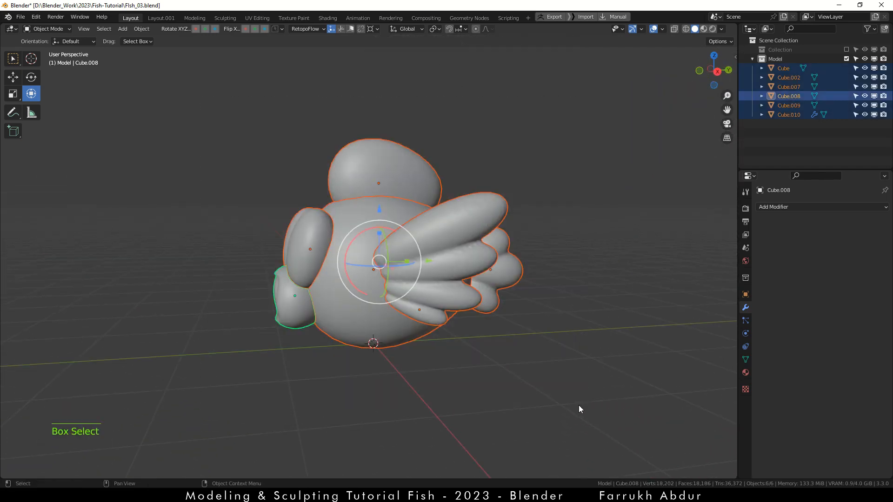
key("ctrl+a")
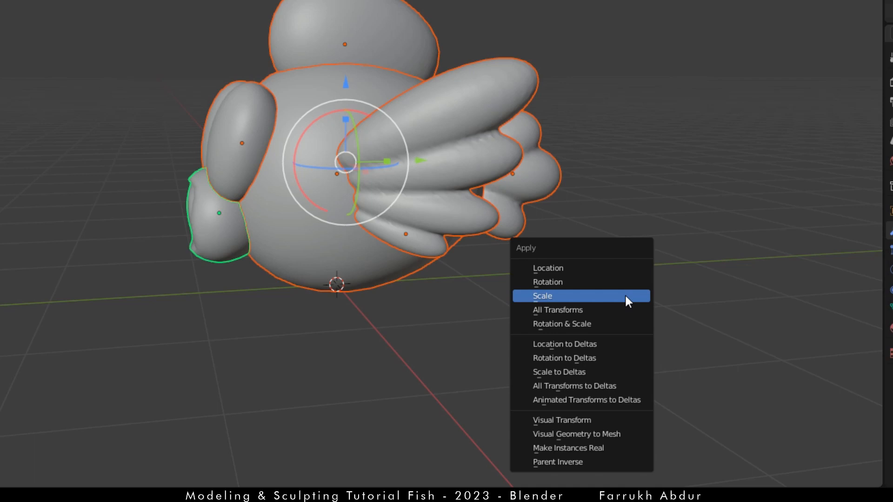
left_click(625, 296)
left_click(595, 345)
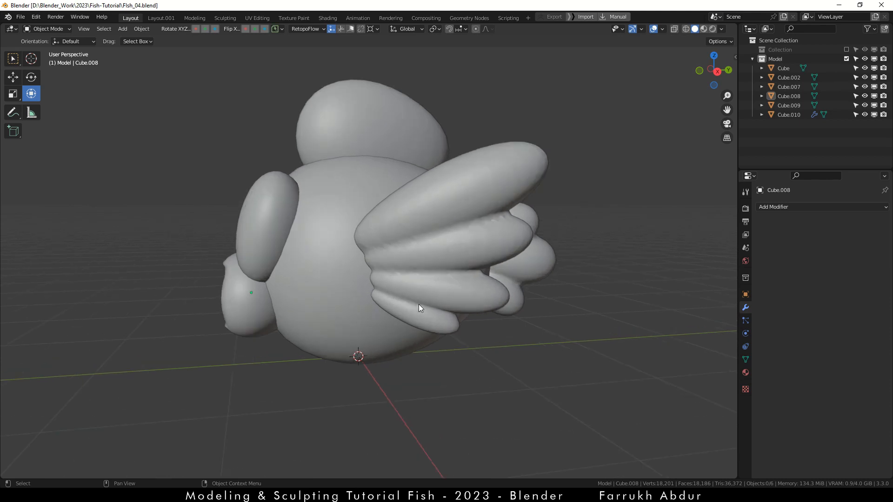
Step: Put the side fin into Sculpt Mode and check its mesh density with the wireframe overlay
left_click(477, 314)
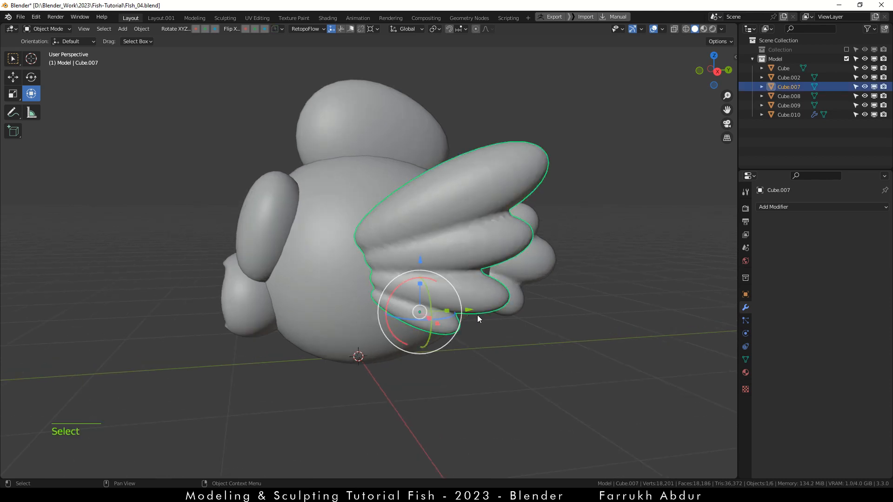
middle_click_drag(487, 311, 499, 309)
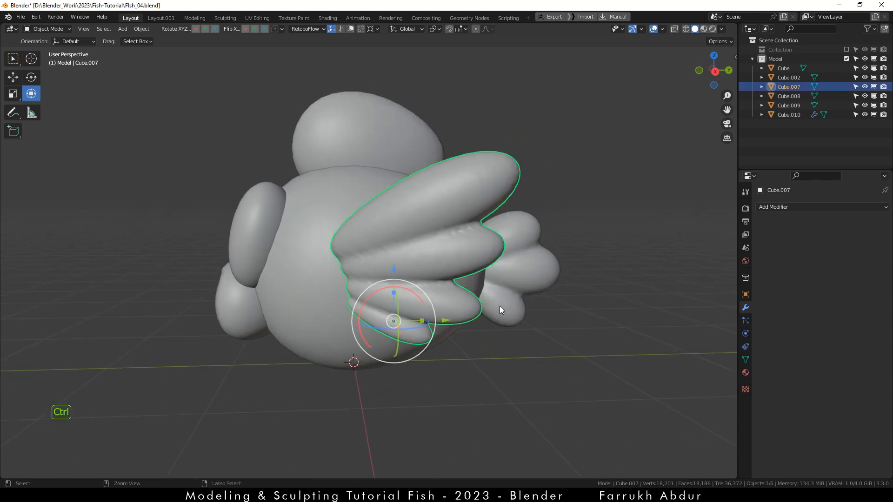
key("ctrl+Tab")
left_click(442, 275)
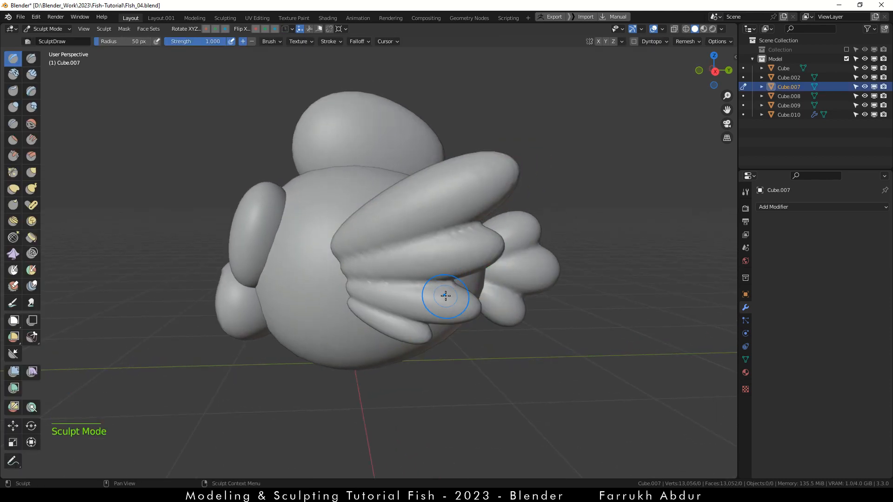
scroll(455, 267, "up", 4)
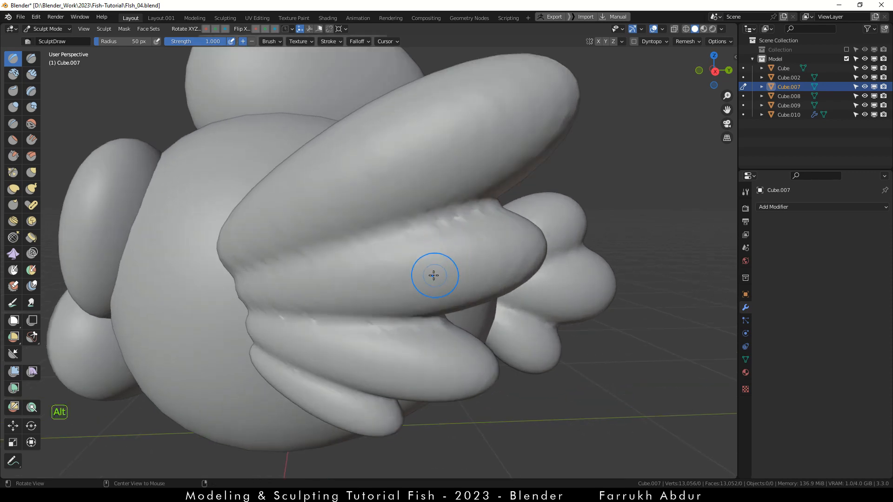
left_click_drag(432, 275, 444, 276, "alt")
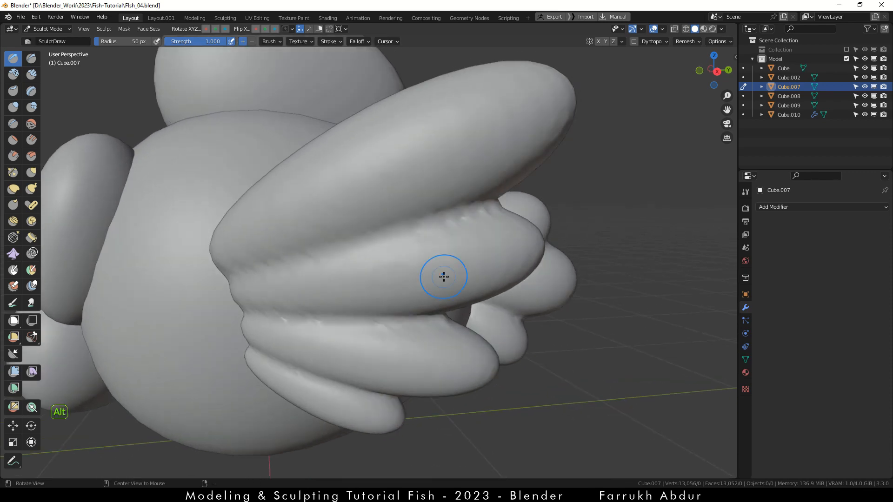
key("F4")
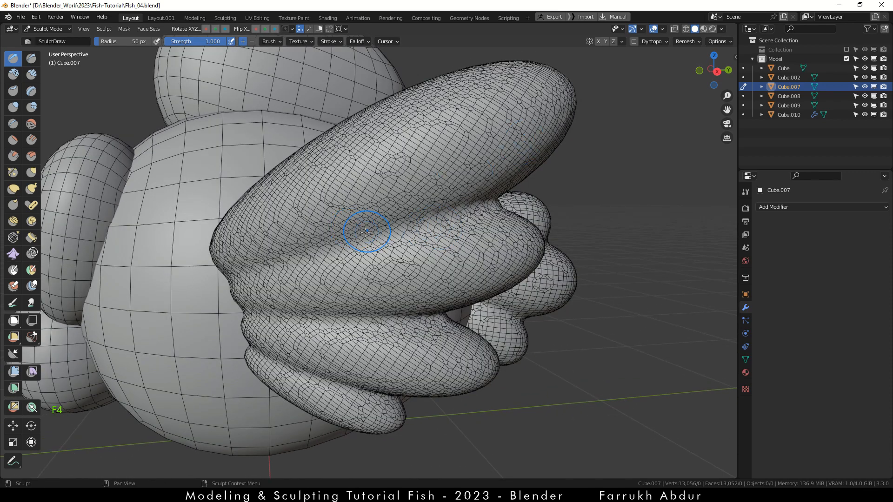
key("F4")
scroll(372, 242, "down", 1)
left_click_drag(366, 247, 385, 245, "alt")
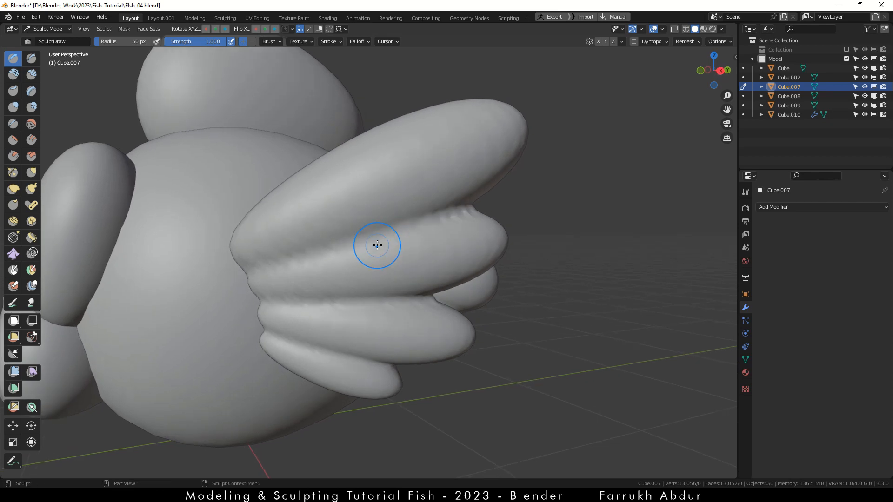
Step: Voxel-remesh the side fin with a voxel size of about 0.024 m and check the resulting wireframe
left_click(687, 41)
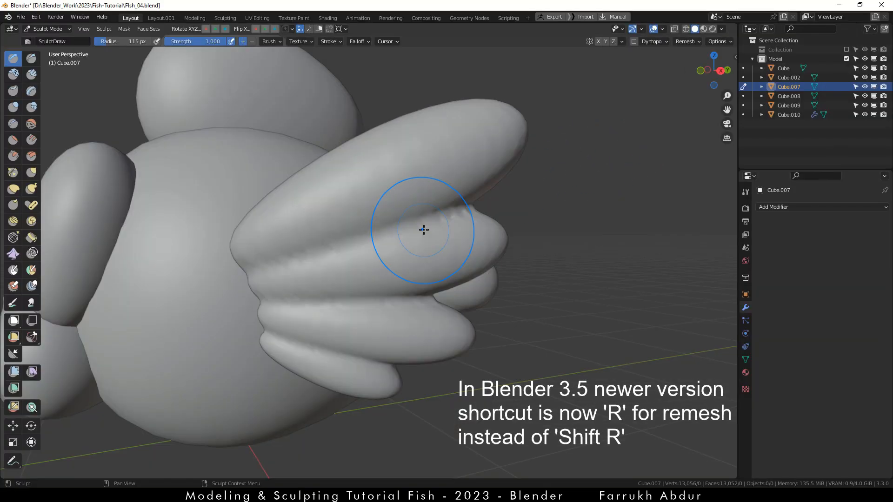
scroll(423, 230, "down", 1)
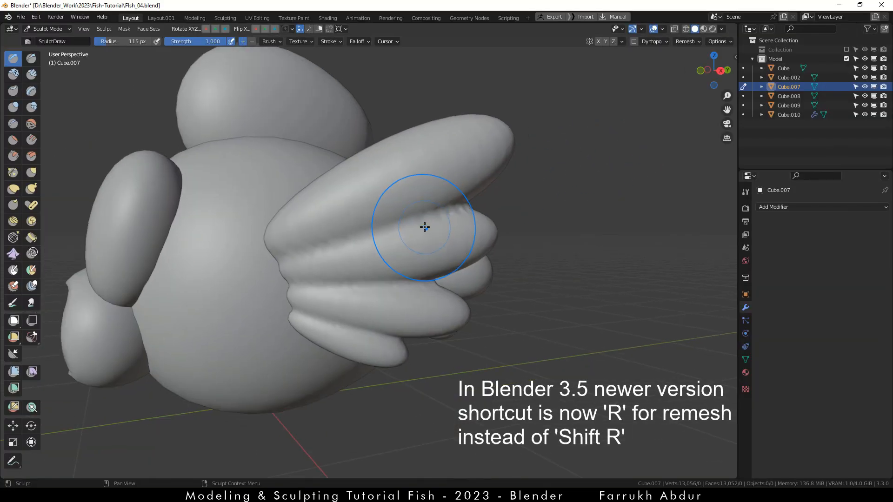
key("shift+r")
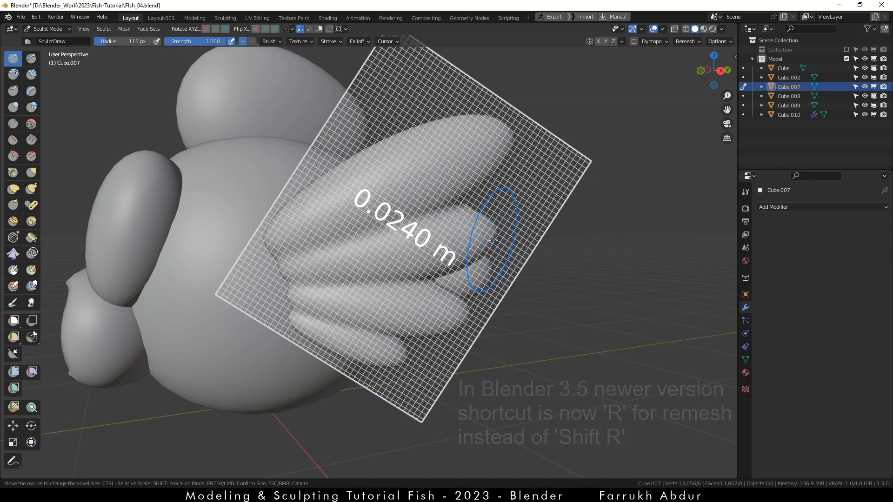
left_click(490, 240)
key("ctrl+r")
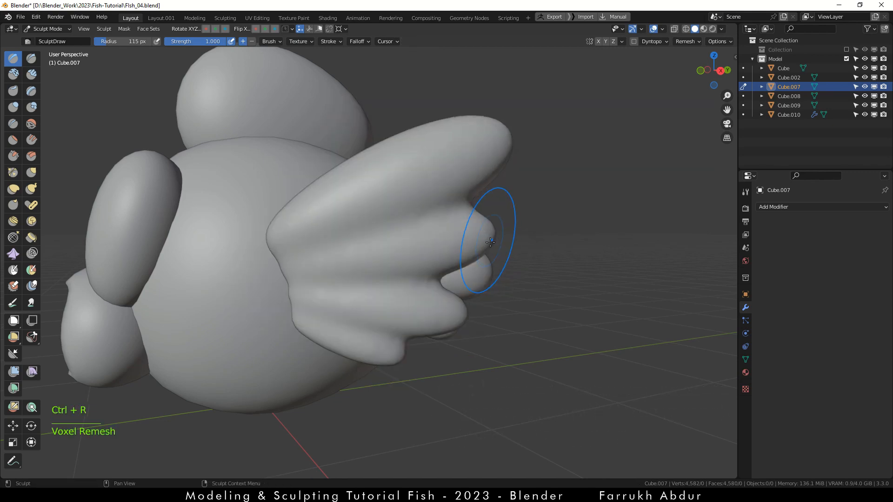
mouse_move(490, 240)
middle_mouse_down()
mouse_move(442, 247)
mouse_move(489, 247)
middle_mouse_up()
key("F4")
key("F4")
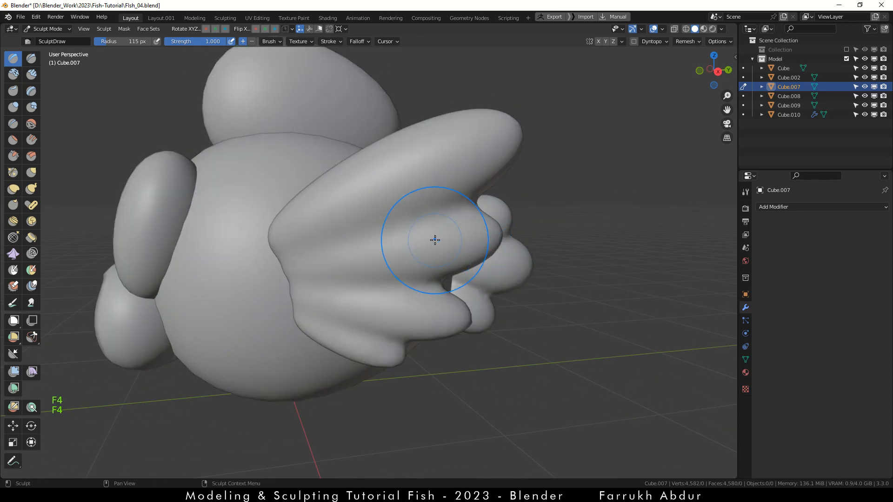
Step: Pull the side fin's base out toward the front of the body with the Grab brush, at radii of 178 and 235 px
middle_click_drag(434, 239, 444, 229, "alt")
key("f")
left_click(403, 283)
left_click_drag(320, 283, 269, 291)
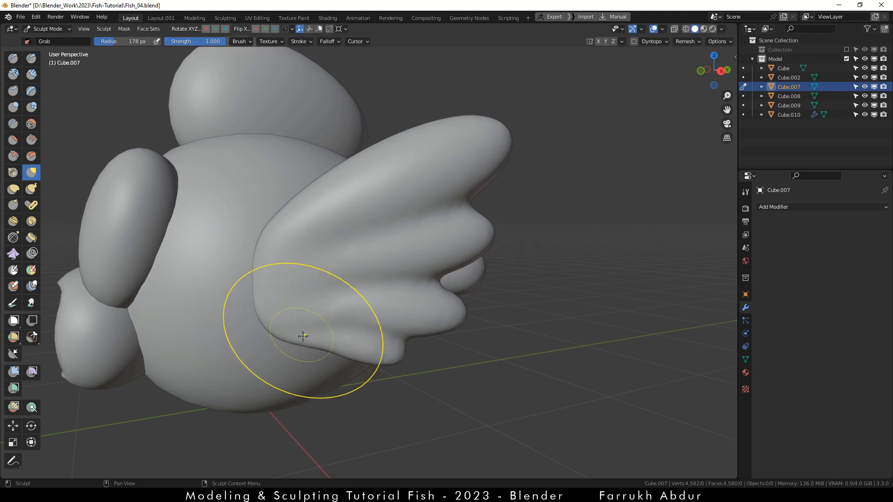
key("f")
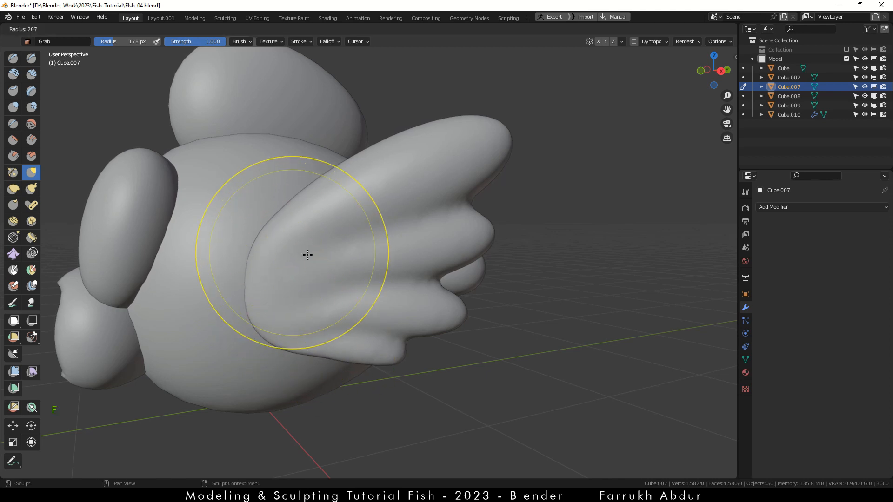
left_click(319, 255)
left_click_drag(272, 257, 264, 258)
Step: Set the Grab brush strength to 0.462 and reshape the fin's bottom lobe and lower edge at radii of 165 and 143 px
right_click(265, 204)
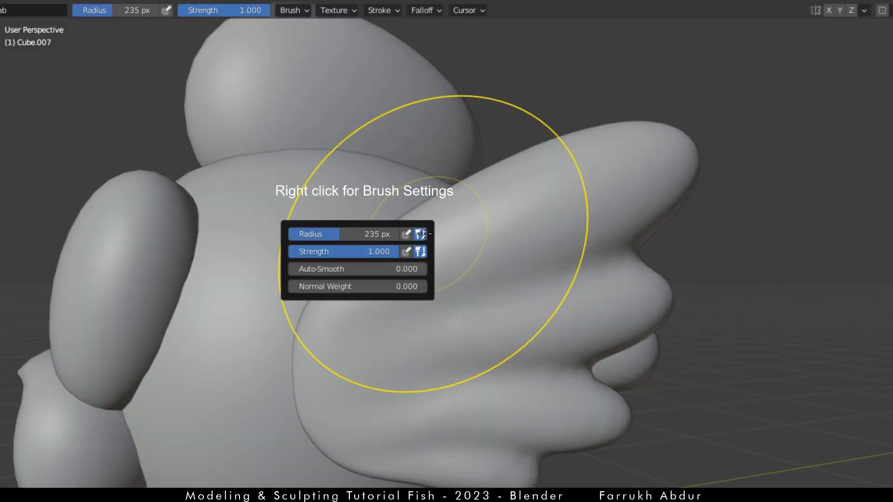
left_click_drag(265, 202, 265, 202)
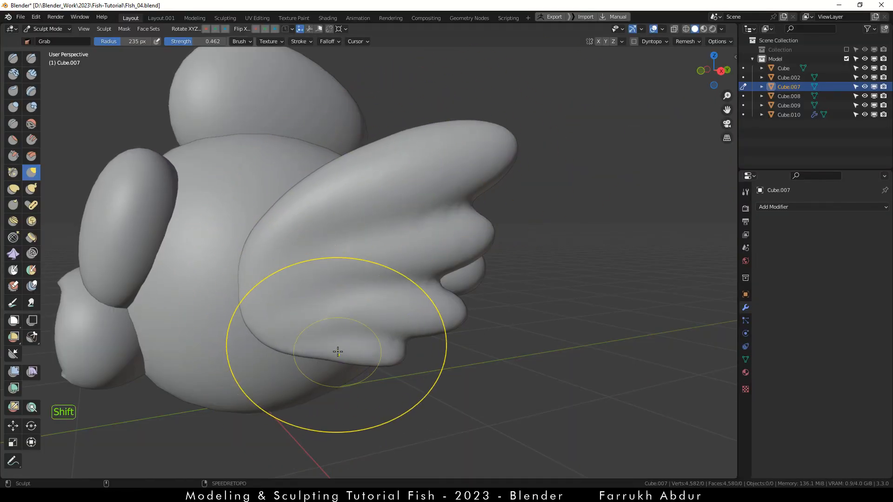
middle_click_drag(367, 353, 347, 298)
scroll(380, 293, "up", 1)
left_click_drag(380, 293, 374, 301, "alt")
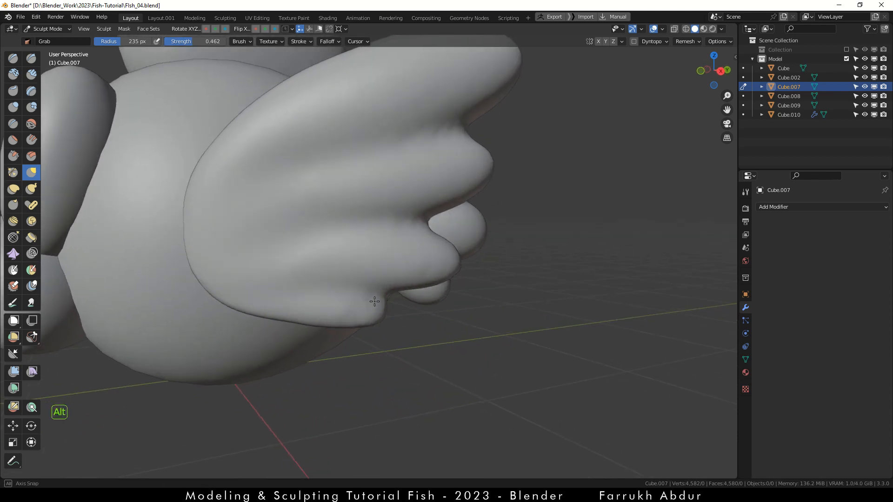
key("f")
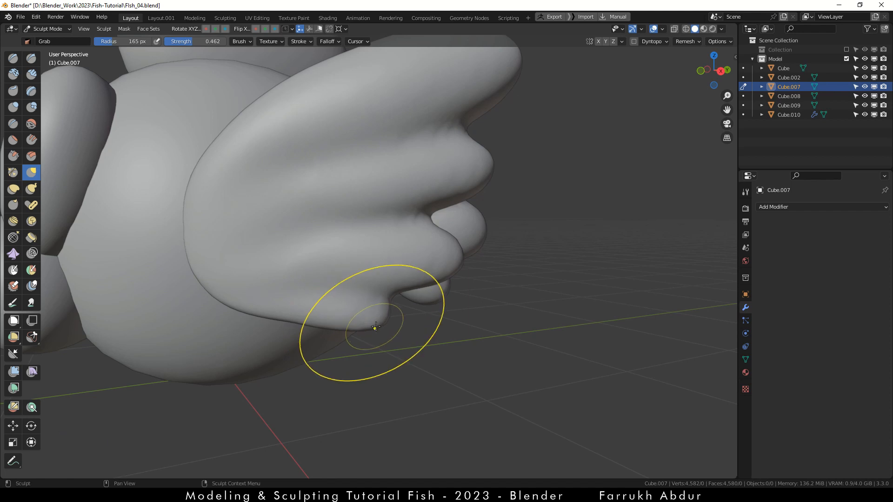
key("f")
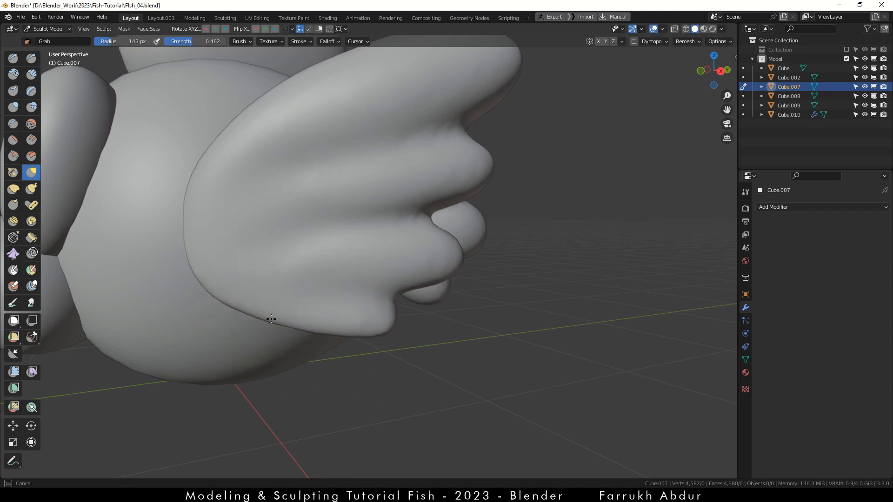
Step: Switch sculpting from the side fin to the tail and turn on X-axis symmetry
scroll(266, 270, "down", 3)
mouse_move(289, 260)
left_mouse_down("alt")
mouse_move(316, 250)
mouse_move(391, 258)
mouse_move(340, 264)
mouse_move(273, 239)
mouse_move(396, 270)
mouse_move(367, 242)
left_mouse_up("alt")
scroll(379, 256, "up", 4)
key("alt+q")
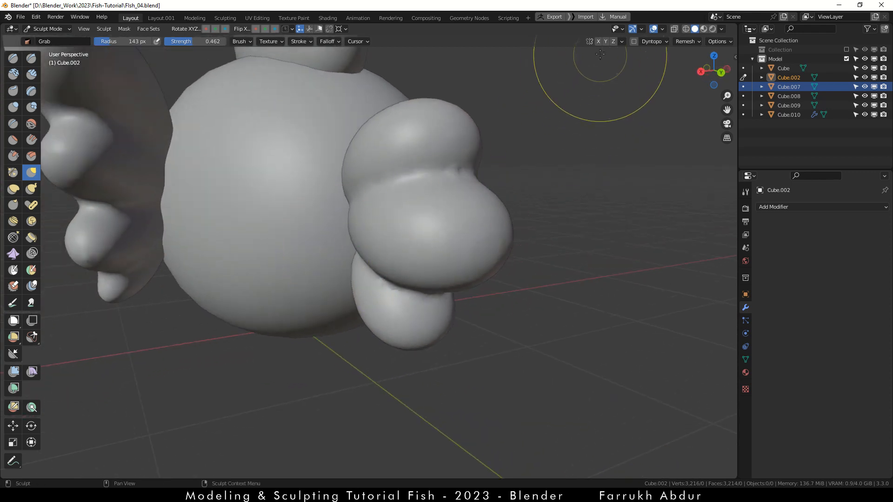
scroll(587, 63, "up", 1)
scroll(475, 208, "down", 2)
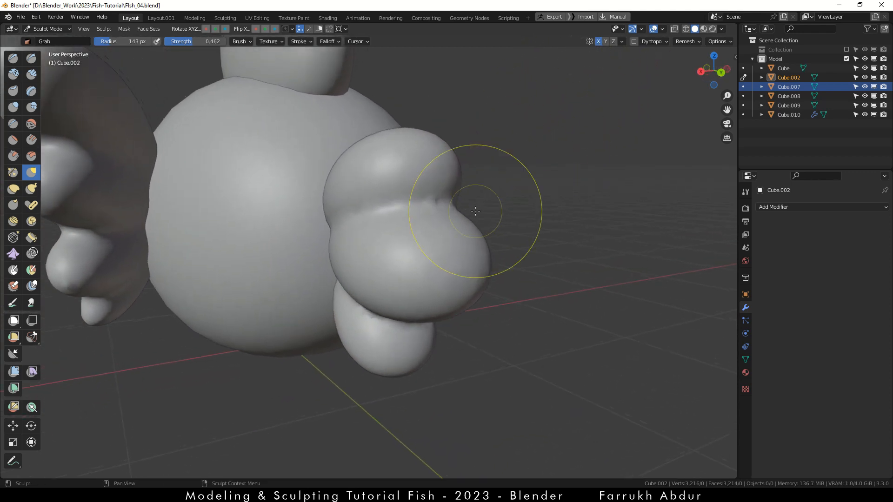
Step: Reshape the tail's lobes with the Grab brush, enlarging the radius to 201 px
left_click_drag(196, 242, 244, 265, "alt")
left_click_drag(244, 370, 279, 298, "alt")
scroll(354, 258, "up", 4)
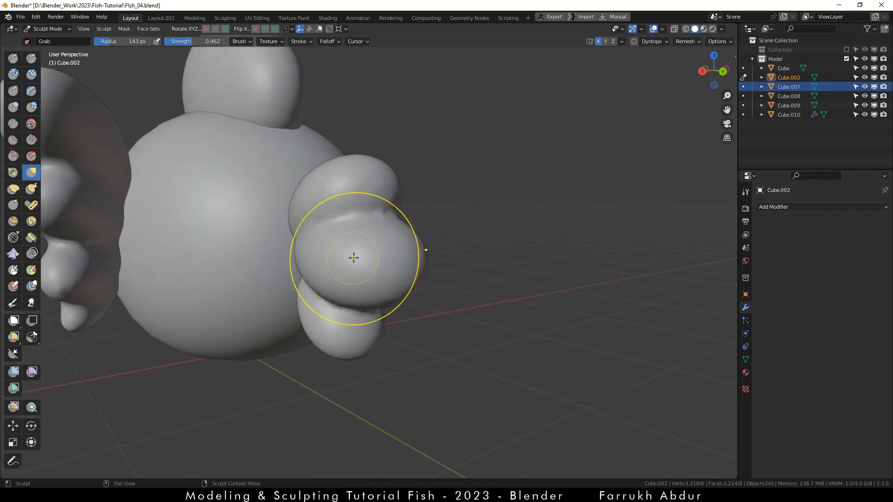
left_click_drag(305, 240, 358, 257, "alt")
key("f")
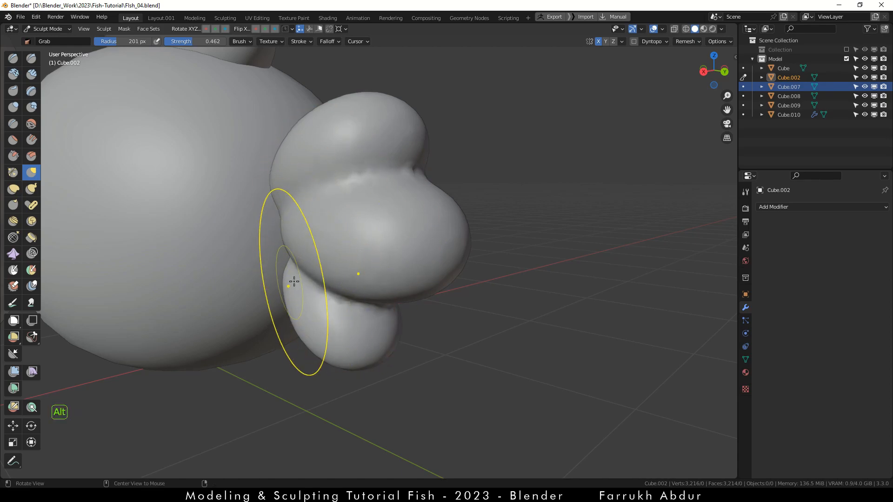
left_click_drag(294, 281, 356, 270, "alt")
Step: Voxel-remesh the tail at a finer voxel size, using the wireframe display to judge its density
key("F4")
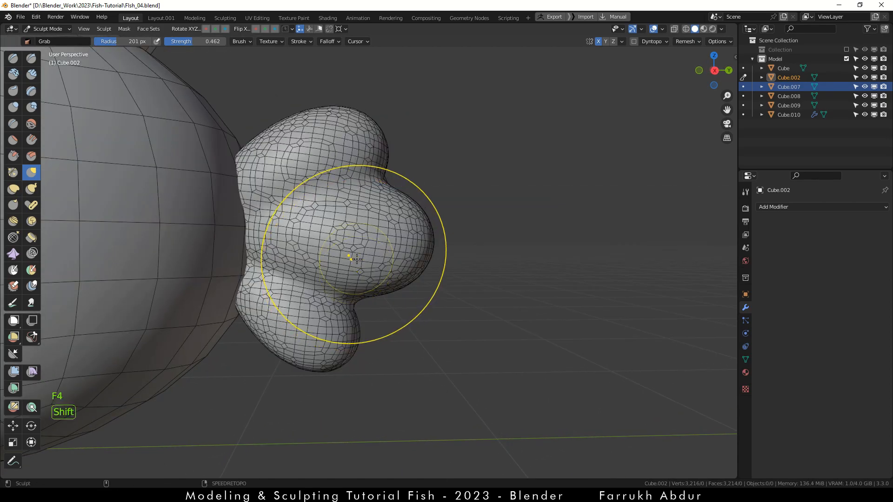
key("shift+r")
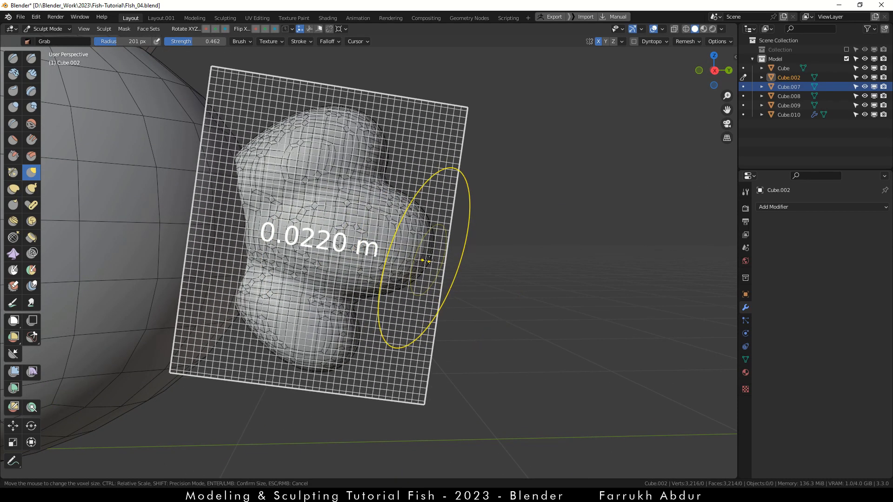
left_click(434, 263)
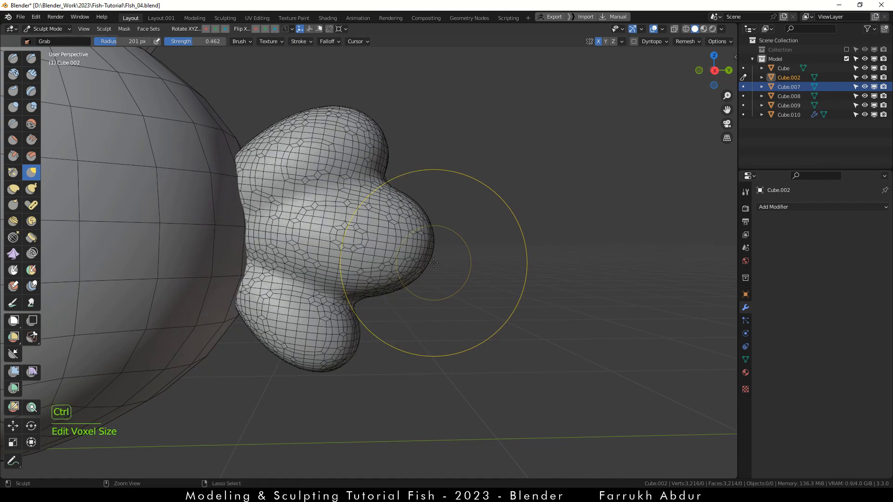
key("ctrl+r")
key("F4")
Step: Smooth the notch between the tail's top and middle lobes and reshape the rear edge with the Grab brush at 162 px
scroll(433, 262, "down", 2)
left_click_drag(433, 262, 353, 246, "alt")
left_click_drag(391, 188, 393, 183, "shift")
middle_click_drag(339, 277, 385, 170)
key("f")
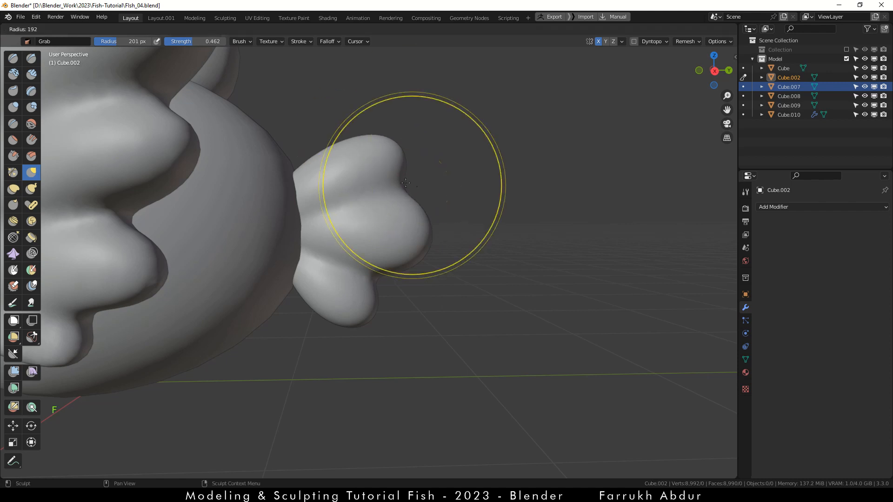
left_click(383, 168)
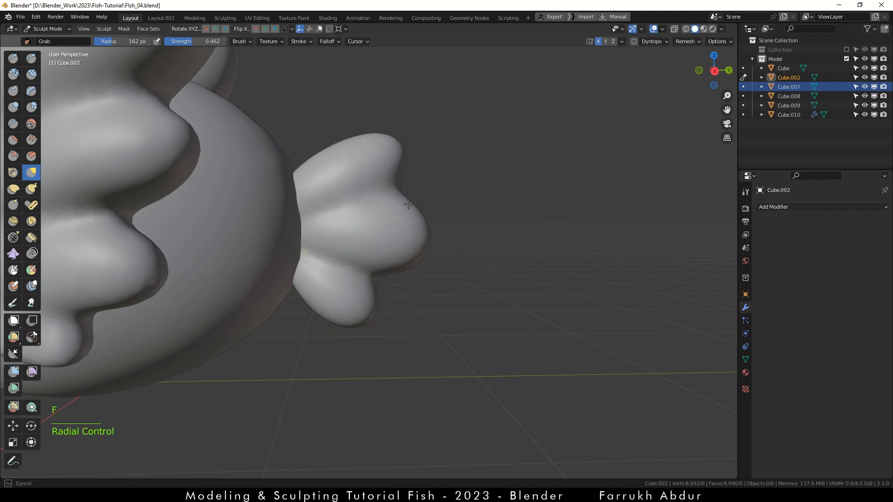
left_click_drag(407, 274, 401, 273)
Step: Reshape the tail's bottom lobe and middle lobe with the 162 px Grab brush, checking the shape from the side and rear
middle_click_drag(390, 182, 390, 231)
left_click_drag(390, 231, 394, 235, "alt")
middle_click_drag(316, 360, 313, 280)
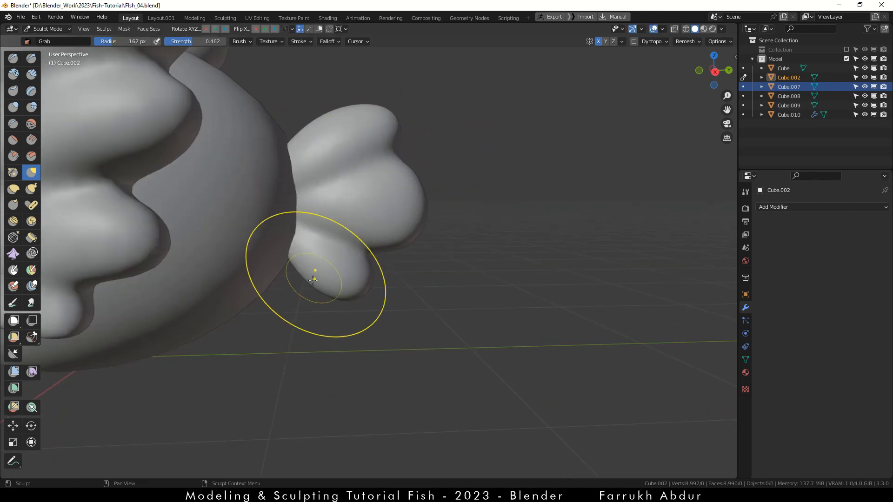
scroll(405, 267, "down", 3)
scroll(404, 199, "up", 2)
left_click_drag(376, 321, 392, 319)
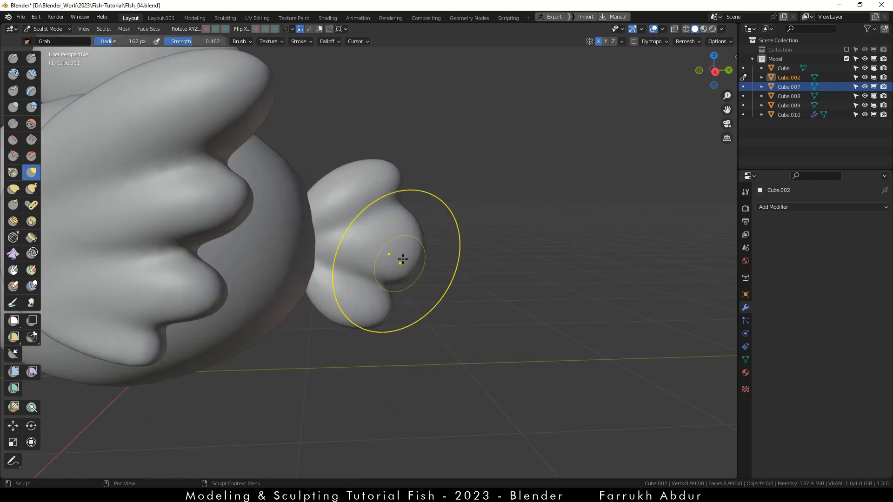
left_click_drag(401, 204, 401, 204)
scroll(401, 204, "down", 4)
left_click_drag(437, 232, 372, 238, "alt")
scroll(372, 238, "up", 1)
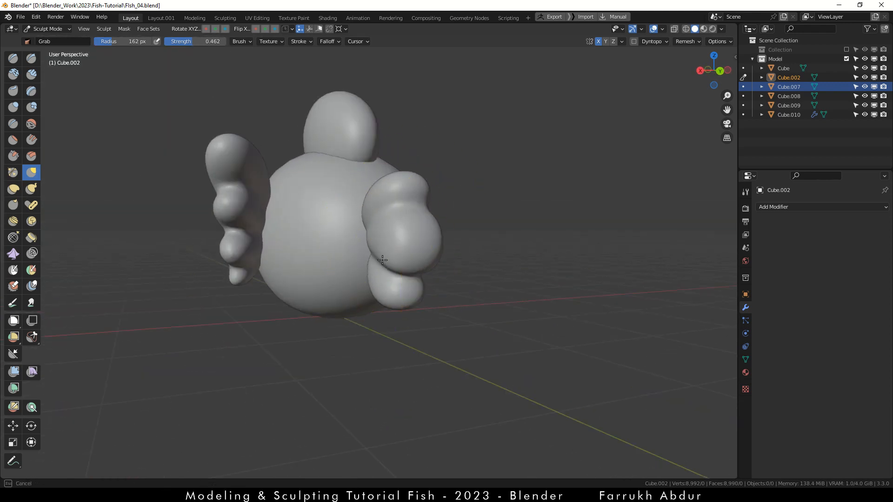
mouse_move(325, 254)
left_mouse_down("alt")
mouse_move(364, 291)
mouse_move(402, 279)
left_mouse_up("alt")
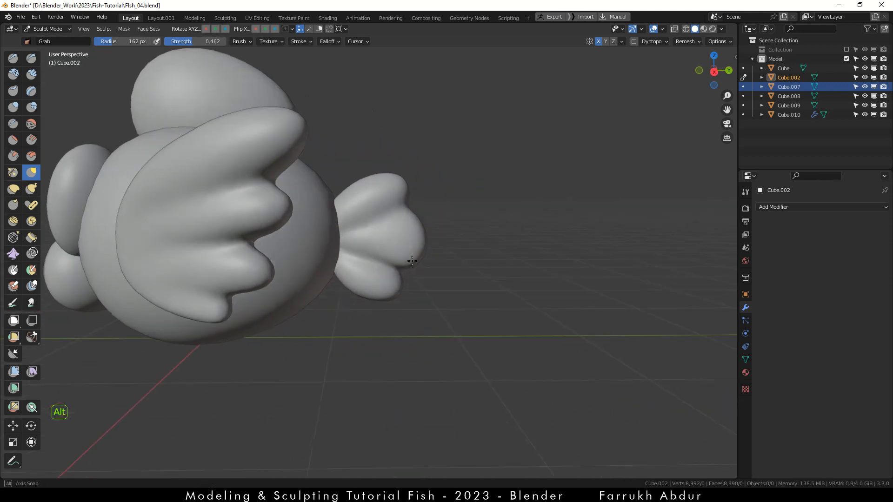
Step: Switch sculpting from the tail to the dorsal fin and display the wireframe
scroll(414, 244, "down", 2)
left_click_drag(297, 198, 327, 215, "alt")
left_click_drag(268, 169, 311, 236, "alt+shift")
scroll(320, 229, "up", 5)
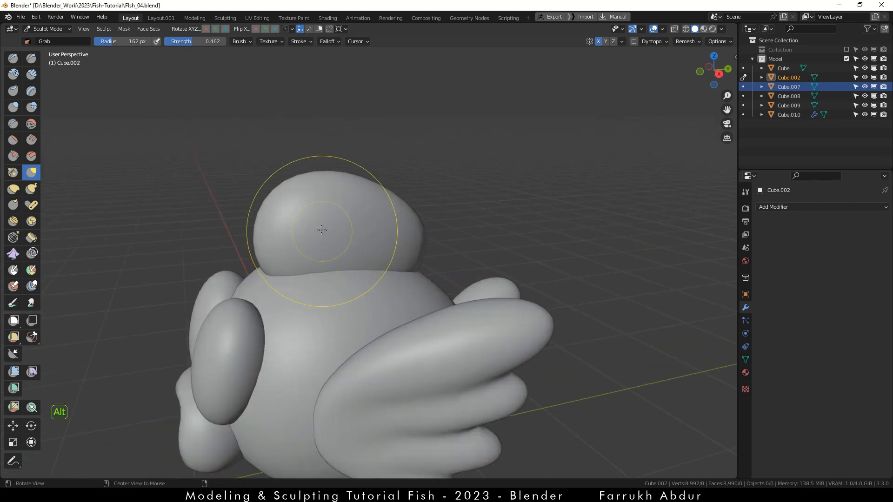
key("alt+q")
key("F4")
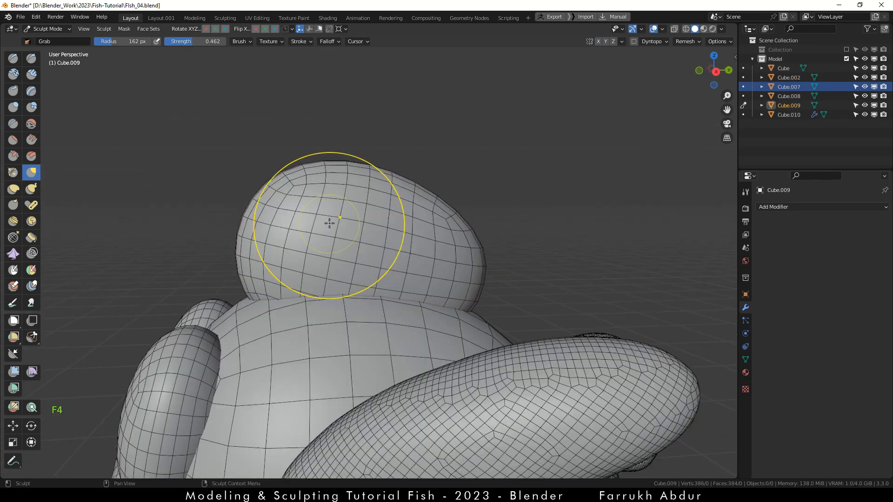
Step: Pull the dorsal fin's front tip up and slope its back edge down with the Grab brush at radii of 248 and 307 px
scroll(332, 245, "up", 1)
left_click_drag(333, 245, 324, 230, "alt")
mouse_move(372, 201)
left_mouse_down("alt")
mouse_move(337, 233)
mouse_move(261, 167)
left_mouse_up("alt")
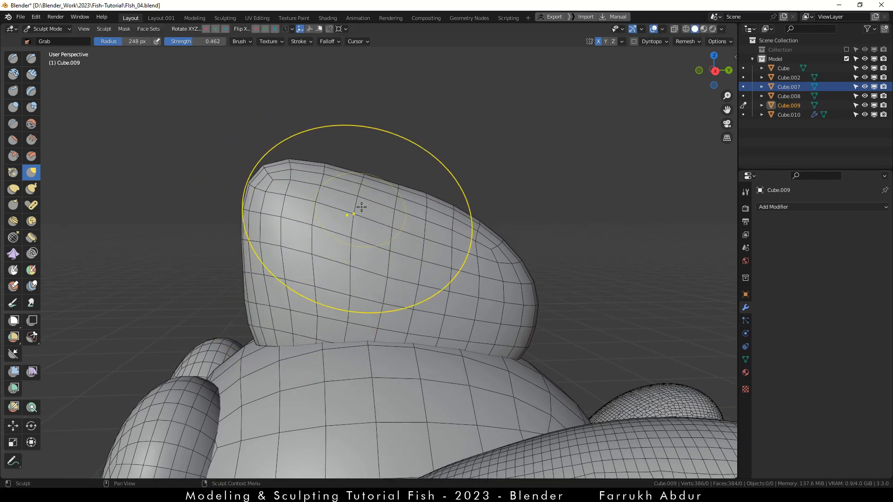
middle_click_drag(361, 207, 295, 167)
key("bracketright")
key("bracketright")
mouse_move(435, 260)
left_mouse_down()
mouse_move(462, 302)
mouse_move(465, 293)
left_mouse_up()
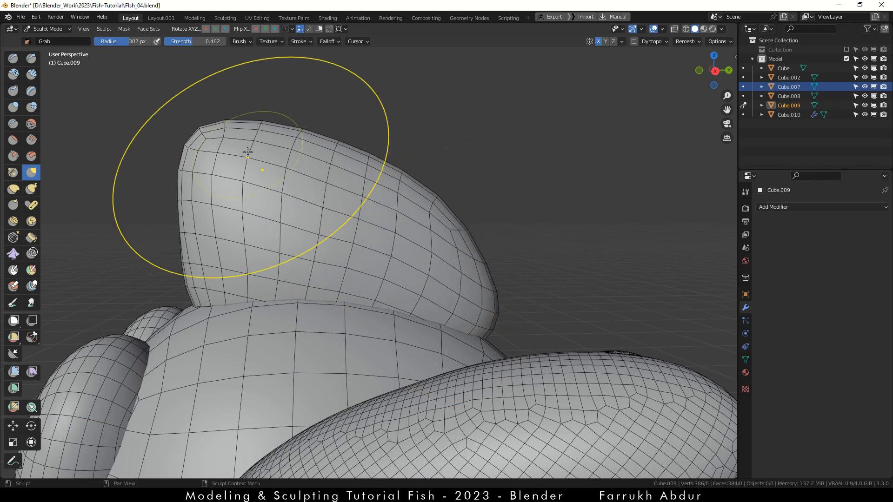
mouse_move(249, 151)
left_mouse_down("alt")
mouse_move(325, 225)
mouse_move(256, 225)
left_mouse_up("alt")
mouse_move(442, 221)
left_mouse_down("shift")
mouse_move(453, 227)
mouse_move(430, 191)
left_mouse_up("shift")
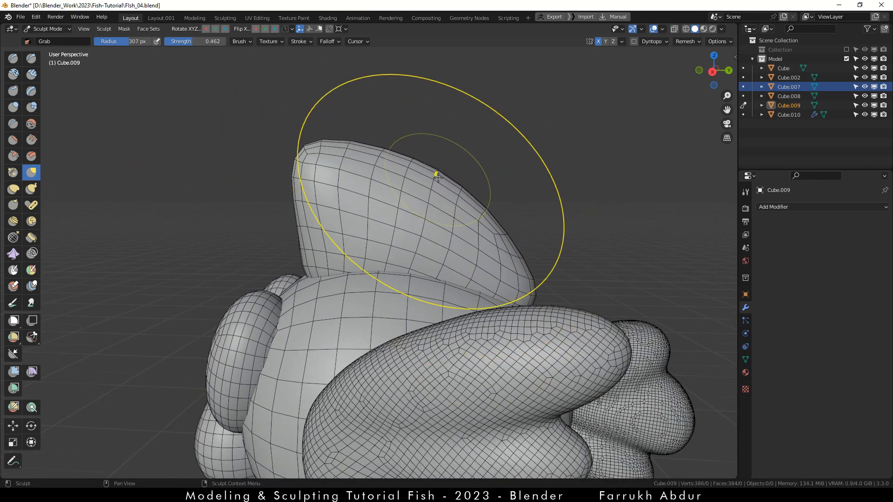
Step: Return the dorsal fin to Object Mode, clear the selection and hide the wireframe
scroll(316, 246, "down", 1)
middle_click_drag(312, 251, 310, 214)
left_click_drag(324, 194, 339, 199, "alt")
key("Tab")
left_click(282, 165)
left_click(258, 154)
scroll(256, 142, "down", 2)
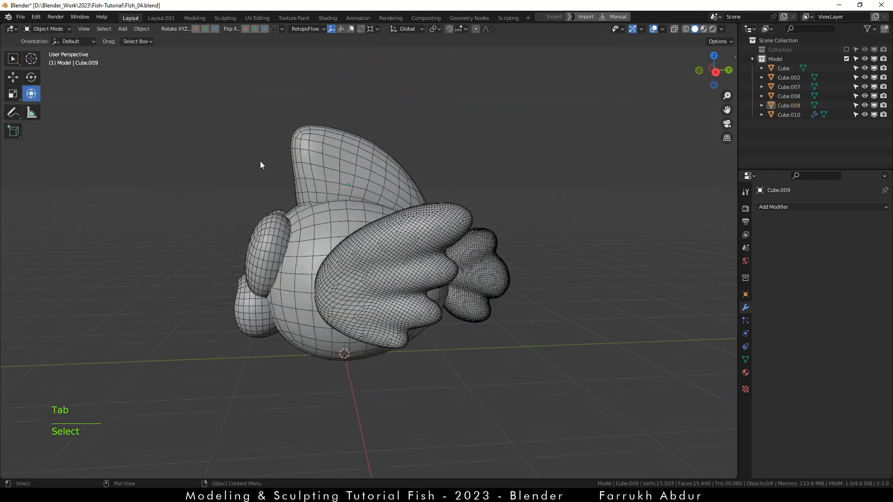
key("F4")
Step: Add a Mirror modifier to the side fin on the X axis, with the body (Cube) as the mirror object
left_click(312, 333)
left_click_drag(284, 381, 346, 391, "alt")
middle_click_drag(349, 389, 352, 363)
left_click(472, 306)
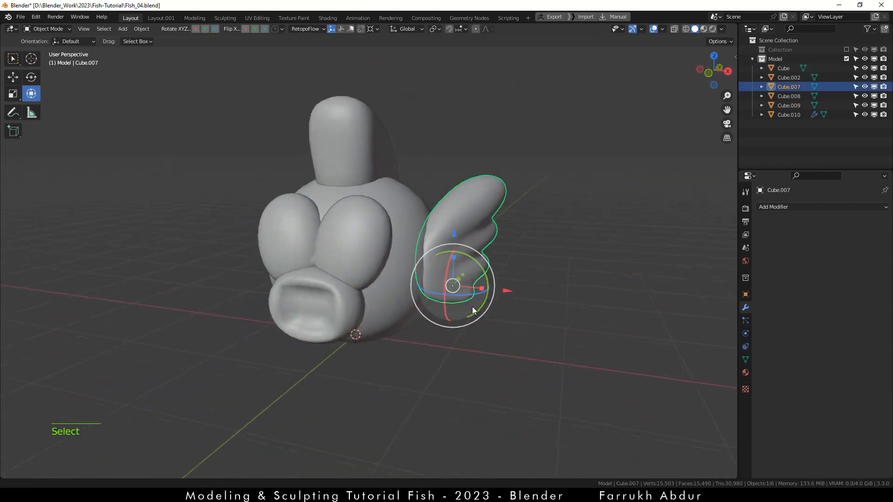
left_click(820, 207)
left_click(711, 315)
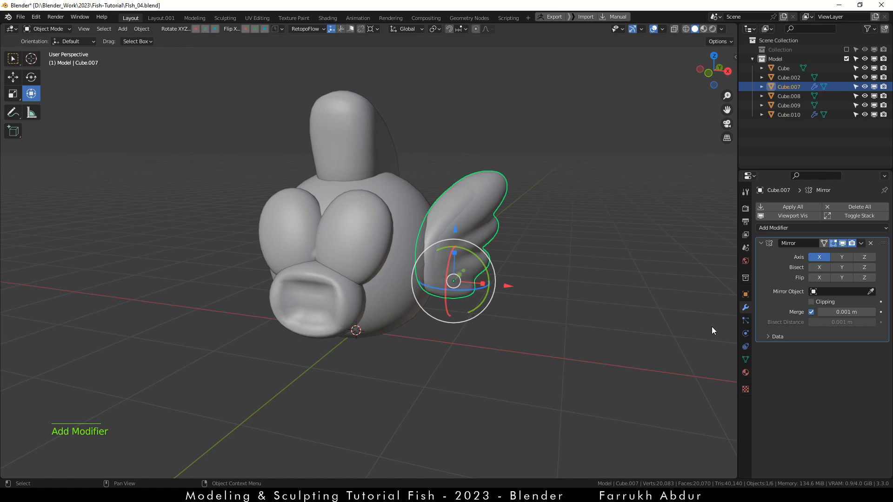
left_click(414, 285)
left_click_drag(414, 285, 468, 376, "alt")
Step: Move, scale and rotate the mirrored side fin to fit beside the body
mouse_move(493, 279)
left_mouse_down()
mouse_move(471, 281)
mouse_move(484, 276)
left_mouse_up()
left_click_drag(497, 337, 391, 328, "alt")
key("s")
left_click(389, 302)
left_click_drag(356, 255, 353, 253)
left_click_drag(390, 286, 403, 286)
left_click_drag(353, 236, 354, 232)
left_click_drag(354, 231, 455, 282, "alt")
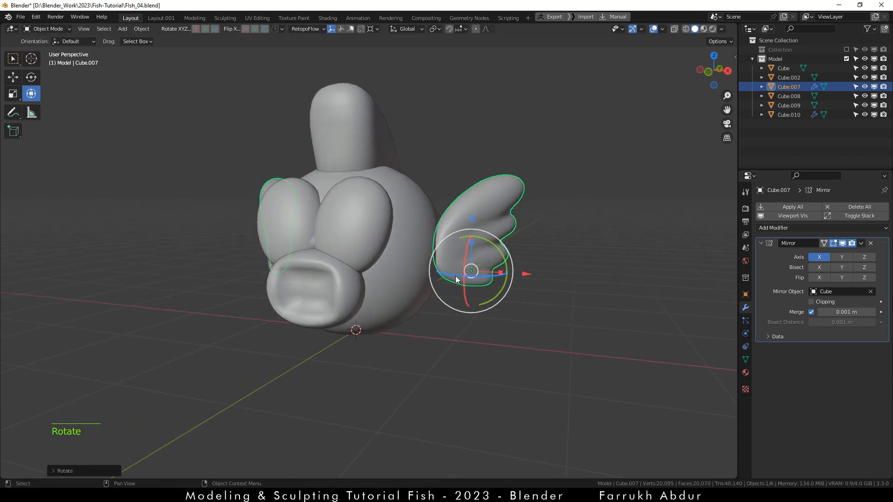
Step: Adjust the side fin's angle and move it back in against the body
left_click(479, 346)
mouse_move(479, 345)
left_mouse_down("alt")
mouse_move(434, 345)
mouse_move(467, 345)
left_mouse_up("alt")
left_click(446, 274)
left_click_drag(440, 288, 431, 288)
left_click_drag(471, 260, 432, 279)
Step: Add a Multiresolution modifier to the mouth and subdivide it to level 2, checking the wireframe
left_click_drag(466, 326, 291, 353, "alt")
scroll(317, 317, "up", 4)
left_click(337, 264)
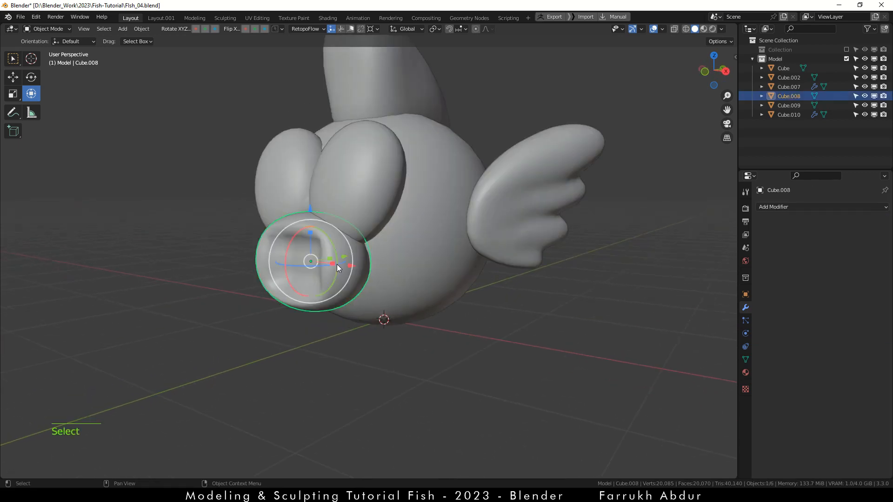
scroll(305, 382, "up", 4)
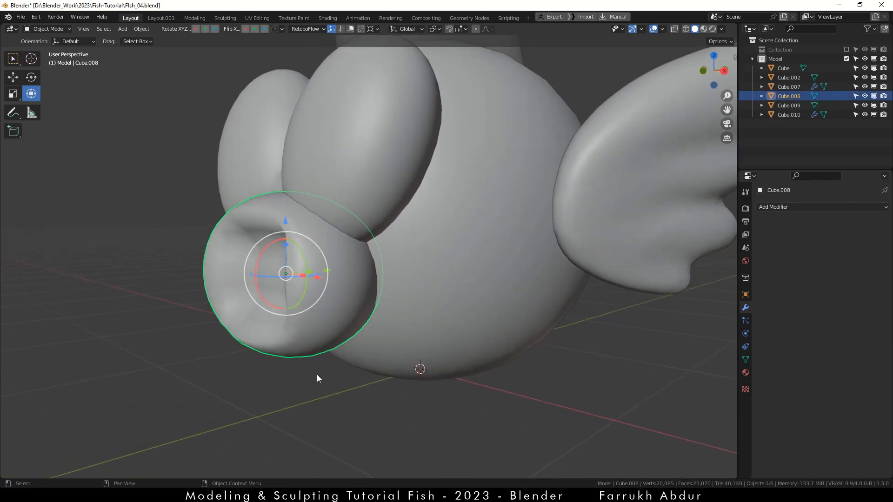
key("F4")
left_click(813, 207)
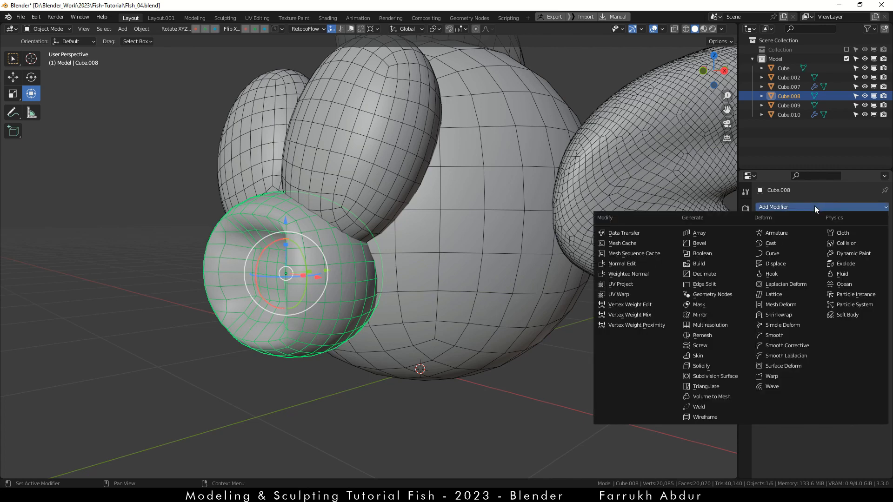
left_click(665, 335)
double_click(750, 332)
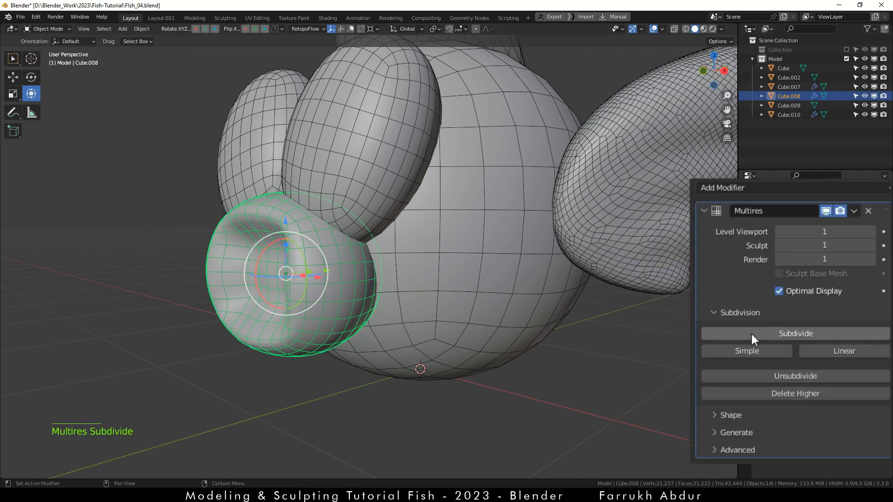
key("F4")
Step: Sculpt the mouth with X-axis symmetry, pushing its sides back and shaping the lower lip with the 307 px Grab brush
left_click_drag(308, 384, 282, 401, "alt")
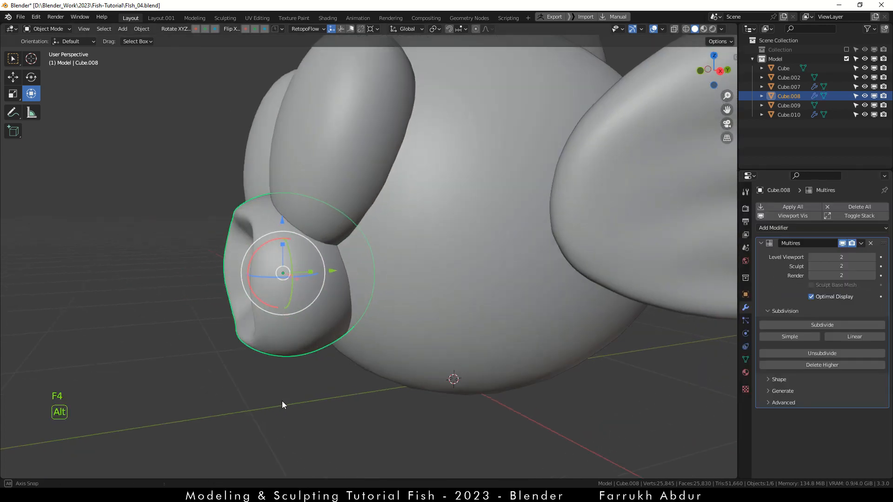
key("Tab")
left_click(231, 303)
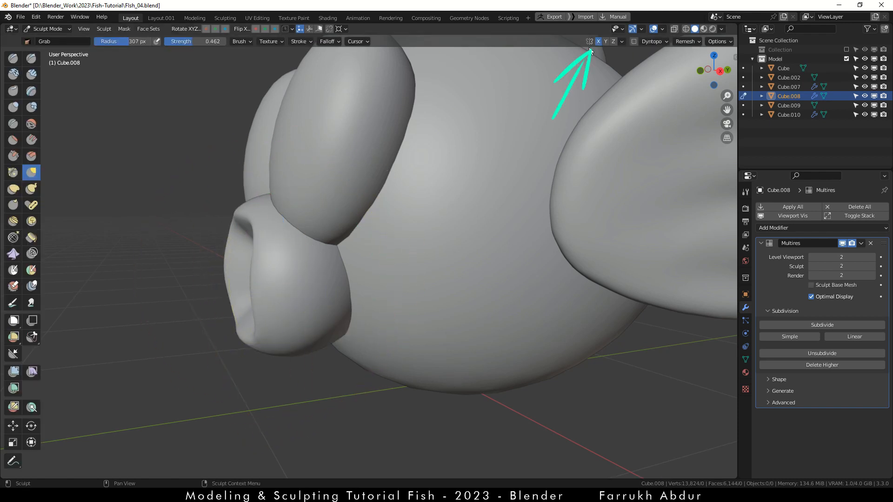
left_click_drag(249, 283, 311, 283)
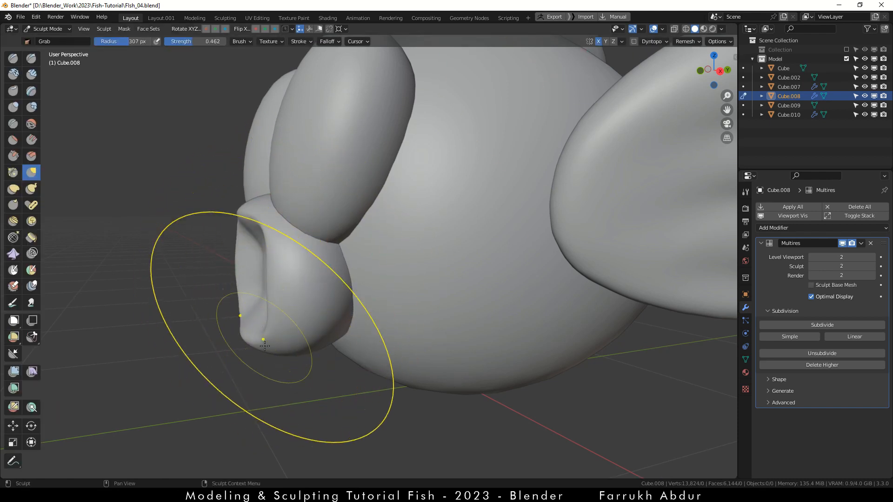
left_click_drag(259, 252, 250, 240, "alt")
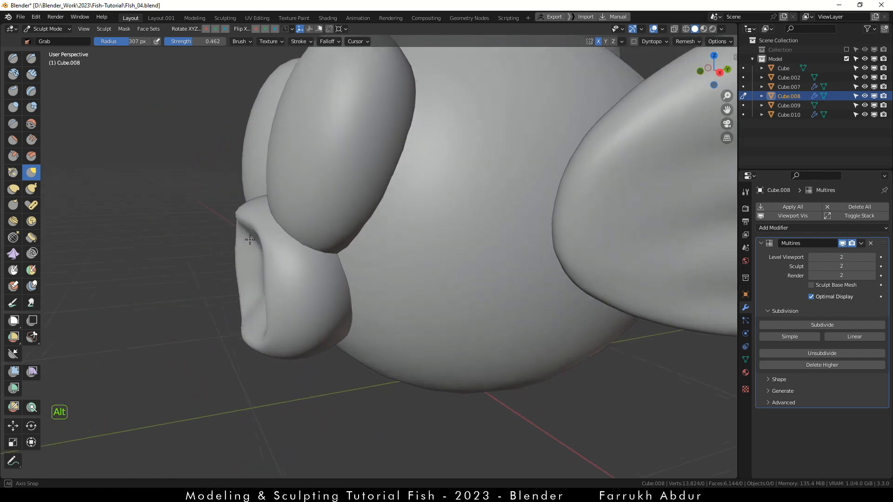
middle_click_drag(250, 240, 244, 267)
left_click_drag(244, 267, 231, 291, "shift")
mouse_move(231, 291)
left_mouse_down("alt")
mouse_move(289, 287)
mouse_move(293, 312)
left_mouse_up("alt")
left_click_drag(260, 342, 249, 333)
Step: Set the Grab brush radius to 218 px and reshape the mouth's side rims and lower lip
key("f")
left_click(232, 290)
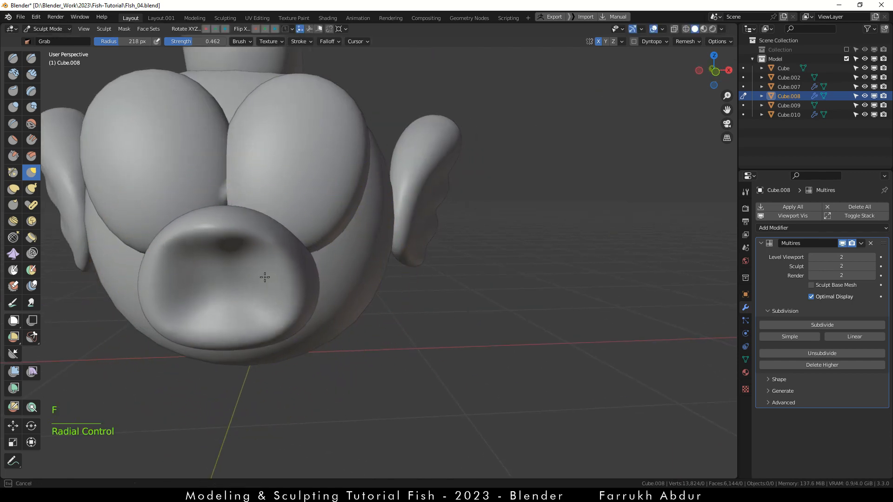
mouse_move(265, 277)
left_mouse_down("alt")
mouse_move(219, 283)
mouse_move(342, 263)
mouse_move(332, 261)
left_mouse_up("alt")
mouse_move(307, 255)
left_mouse_down()
mouse_move(255, 239)
mouse_move(237, 247)
left_mouse_up()
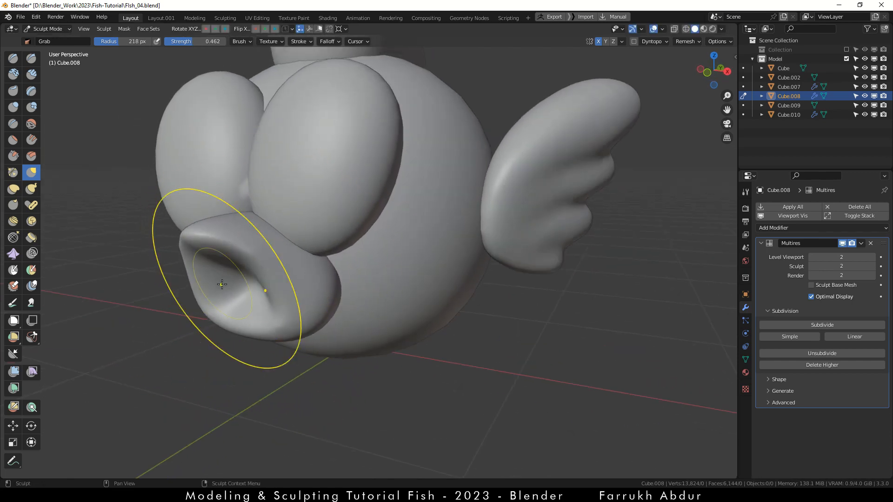
middle_click_drag(222, 283, 181, 278)
mouse_move(266, 339)
left_mouse_down()
mouse_move(231, 323)
mouse_move(238, 320)
left_mouse_up()
Step: Refine the mouth's side corners and lower lip from several angles with the 218 px Grab brush
middle_click_drag(282, 294, 332, 296)
left_click_drag(293, 281, 279, 281)
middle_click_drag(279, 281, 232, 279)
left_click_drag(237, 325, 250, 320)
middle_click_drag(249, 243, 268, 223)
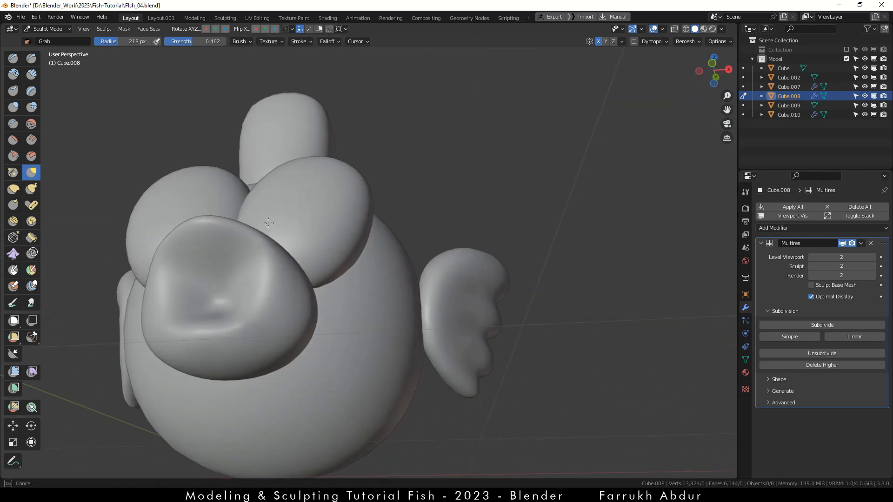
left_click_drag(194, 292, 116, 302, "alt")
left_click_drag(231, 325, 223, 322)
left_click_drag(223, 322, 302, 320, "alt")
left_click_drag(268, 320, 260, 310)
mouse_move(349, 335)
left_mouse_down("alt")
mouse_move(302, 335)
mouse_move(285, 291)
mouse_move(256, 293)
left_mouse_up("alt")
Step: Return the mouth to Object Mode, adjust its scale and clear the selection
key("Tab")
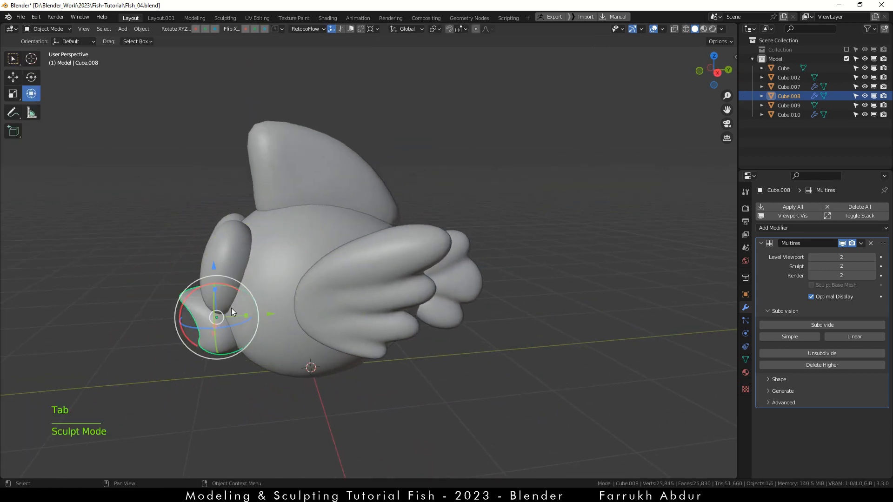
left_click(199, 358)
left_click_drag(328, 318, 335, 333, "alt")
left_click(231, 274)
key("s")
left_click(240, 334)
mouse_move(240, 334)
left_mouse_down("alt")
mouse_move(420, 332)
mouse_move(242, 337)
left_mouse_up("alt")
left_click(343, 348)
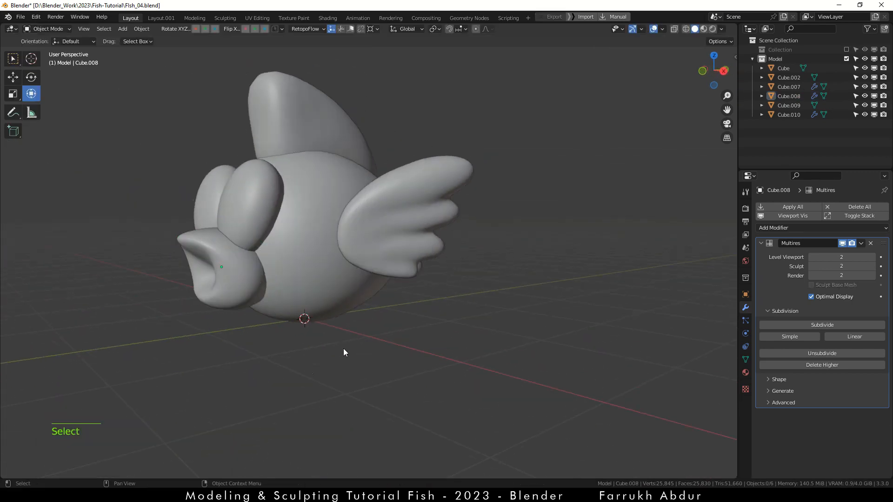
Step: Switch the viewport shading's lighting to MatCap
left_click_drag(343, 348, 381, 344, "alt")
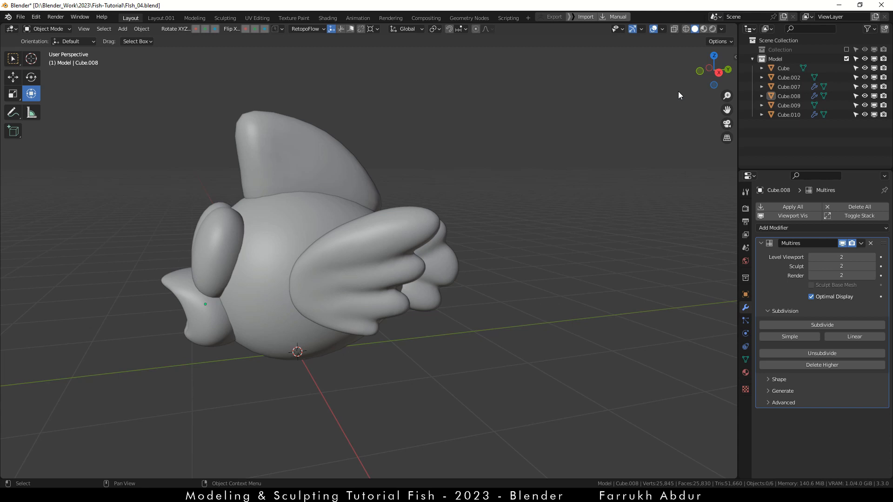
left_click(721, 30)
left_click(704, 73)
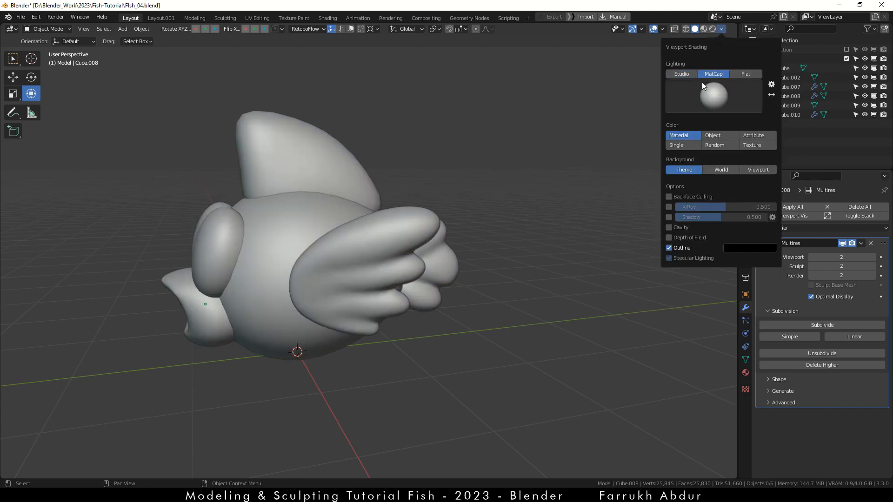
Step: Apply a brown MatCap to the viewport shading and save the file as Fish_05.blend
left_click(703, 88)
left_click(576, 124)
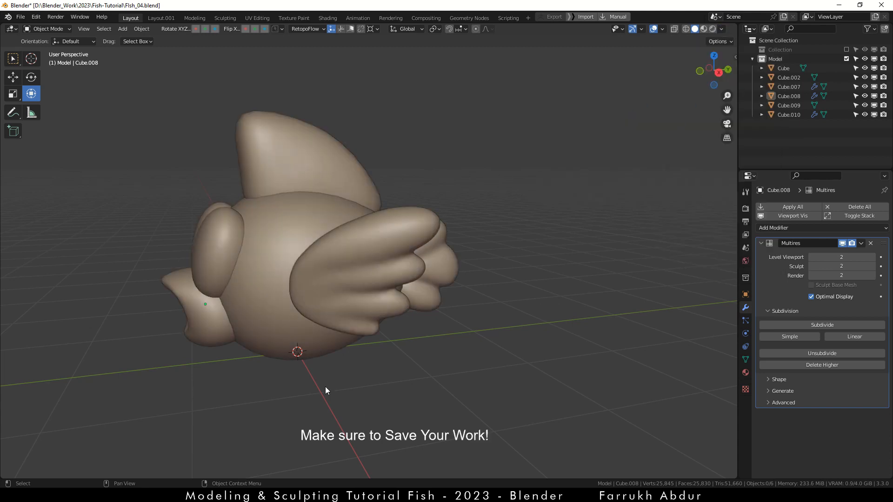
left_click(274, 335)
left_click_drag(234, 386, 332, 395, "alt")
left_click(336, 395)
left_click_drag(370, 365, 394, 378, "alt")
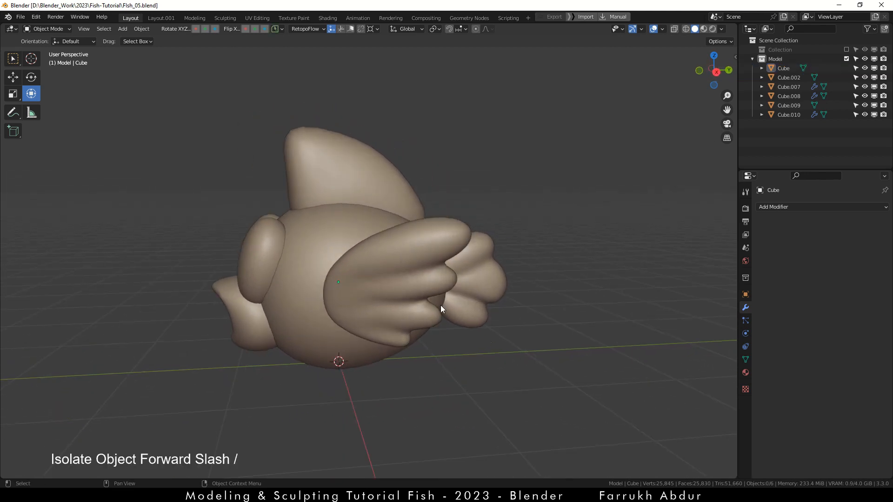
Step: Isolate the dorsal fin in Local View, face it from the right, and switch it to Sculpt Mode
middle_click_drag(405, 292, 399, 324)
left_click(353, 201)
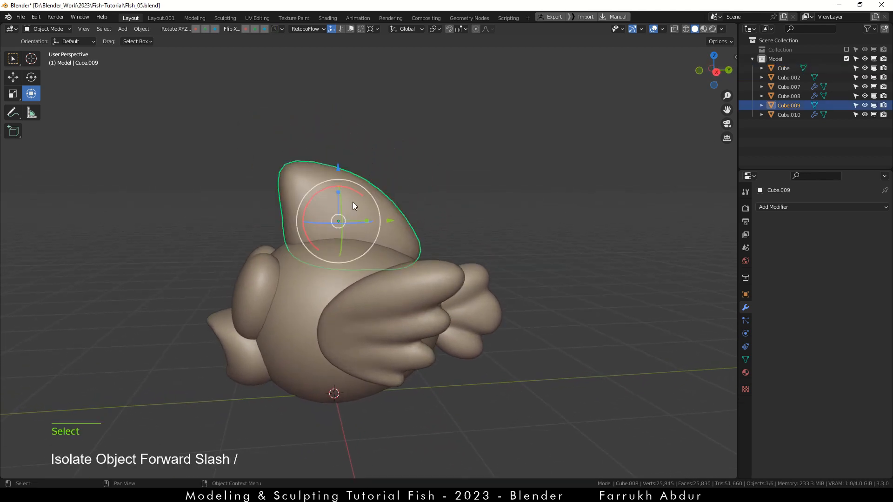
key("slash")
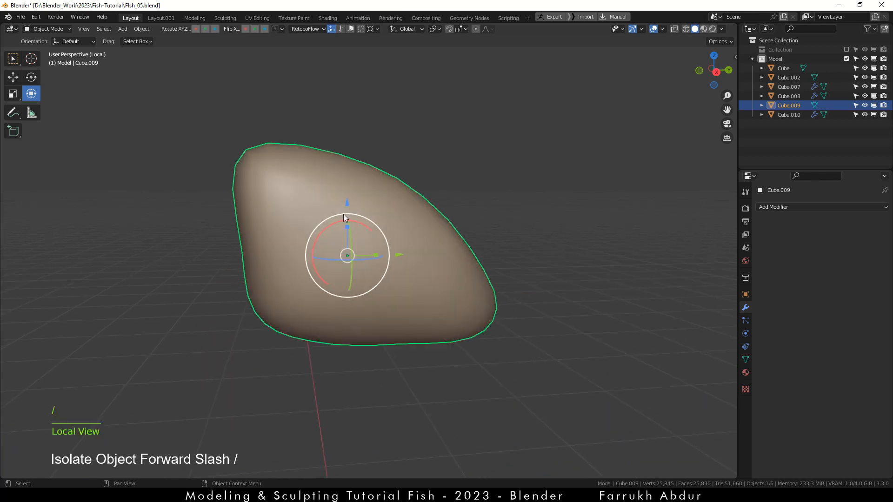
left_click_drag(342, 367, 341, 376, "alt")
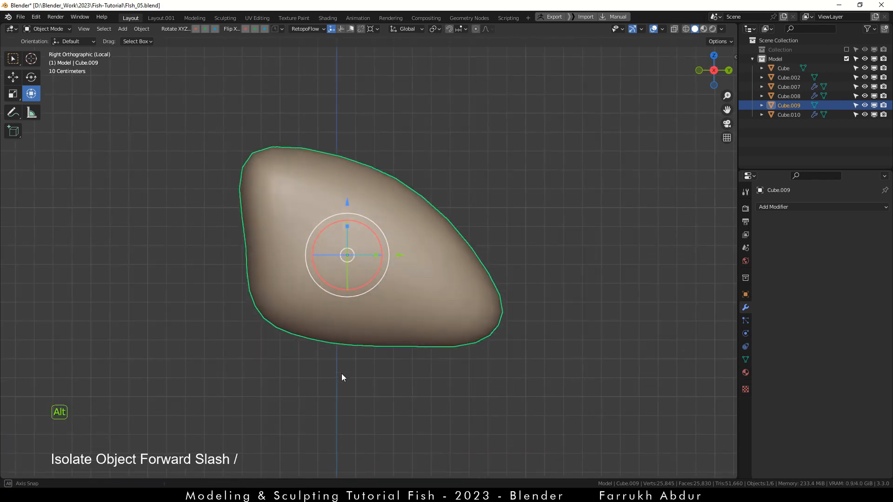
key("ctrl+Tab")
left_click(316, 336)
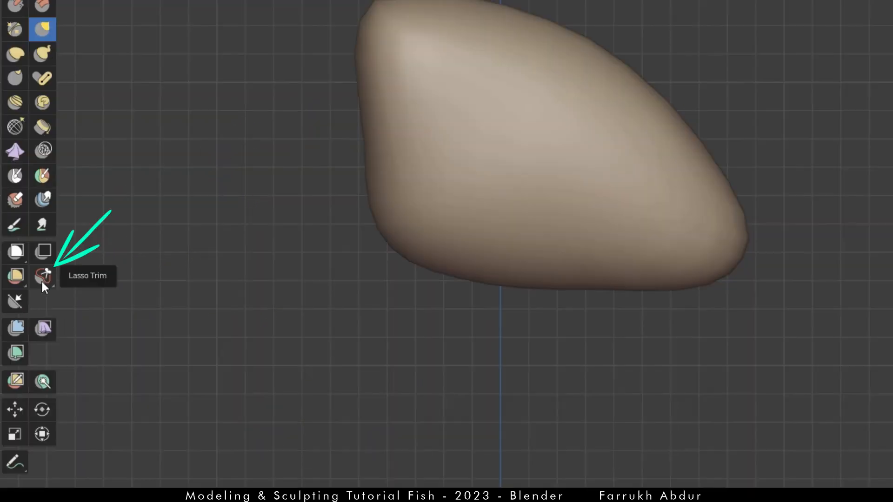
Step: Cut a narrow V-shaped notch into the dorsal fin's upper edge near the front with Lasso Trim in Difference mode
left_click(42, 274)
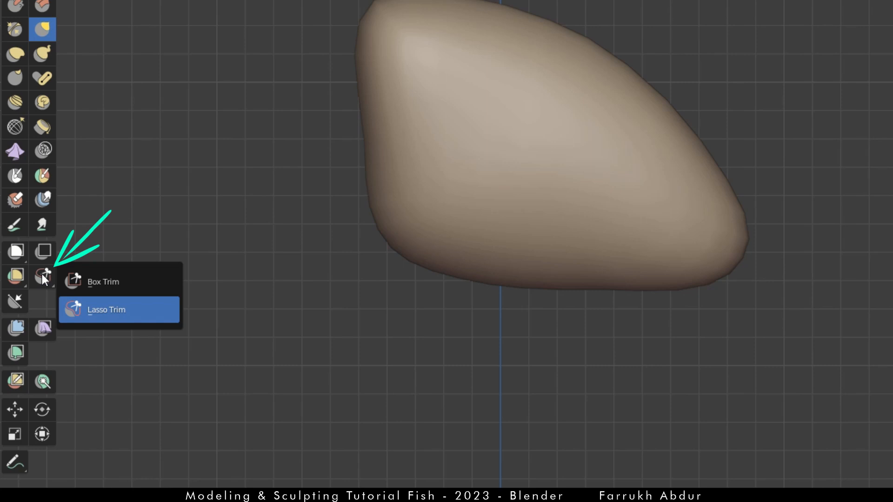
left_click(115, 314)
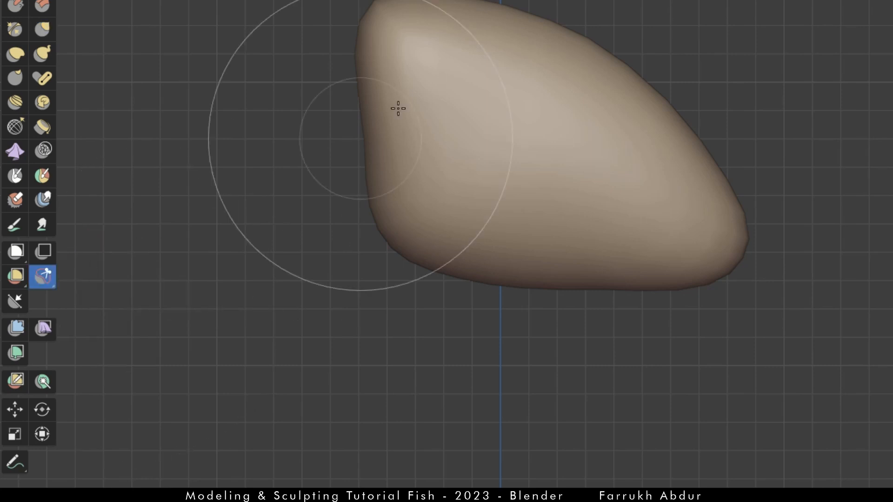
key("f")
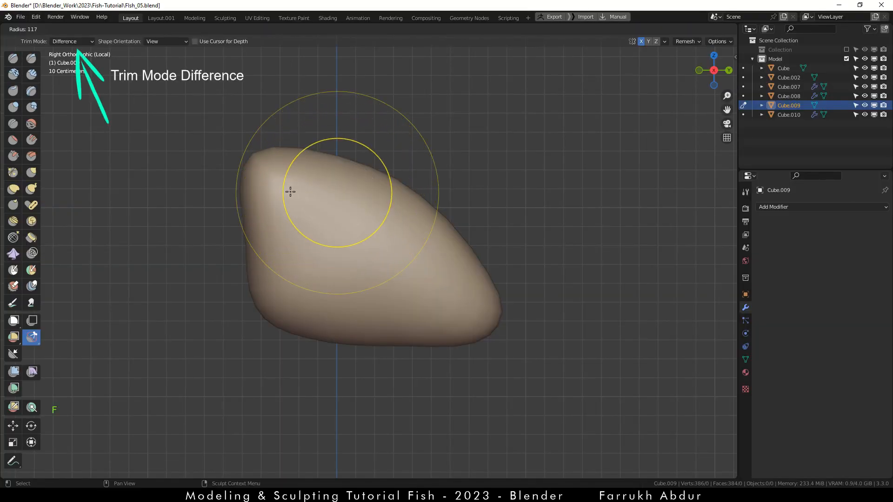
left_click(282, 190)
scroll(313, 126, "up", 1)
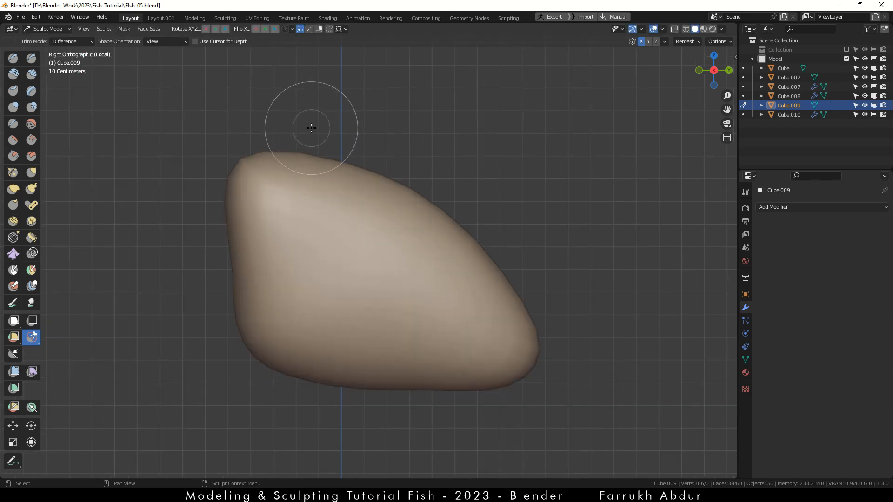
key("F4")
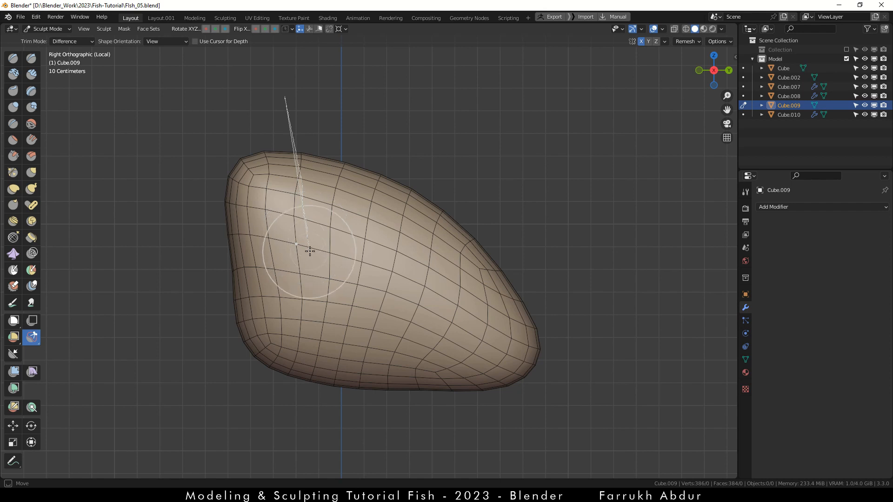
mouse_move(310, 251)
left_mouse_down()
mouse_move(356, 98)
mouse_move(354, 106)
left_mouse_up()
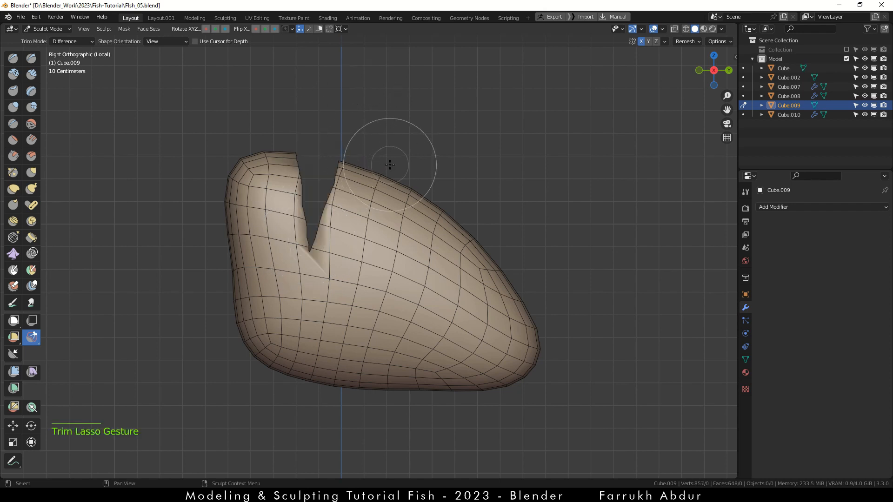
key("F4")
Step: Cut a second notch with Lasso Trim farther back along the dorsal fin's upper edge
middle_click_drag(390, 163, 343, 143, "shift")
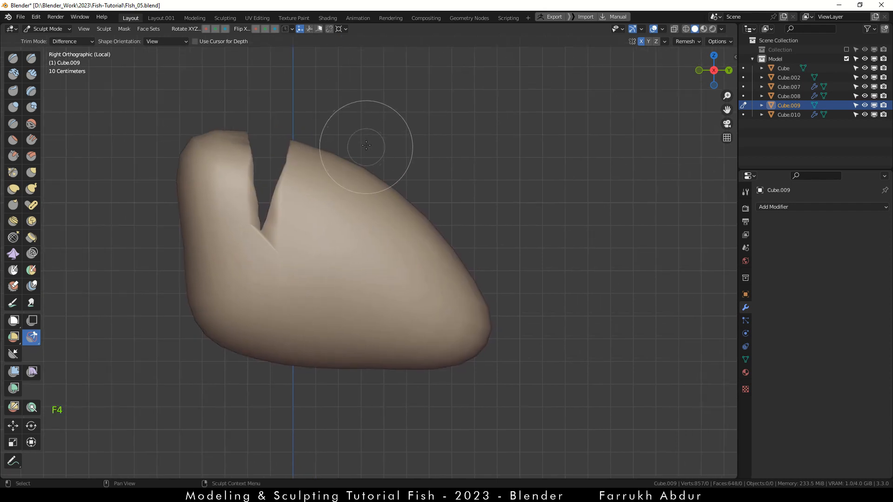
left_click_drag(364, 134, 355, 160)
left_click_drag(343, 250, 403, 150)
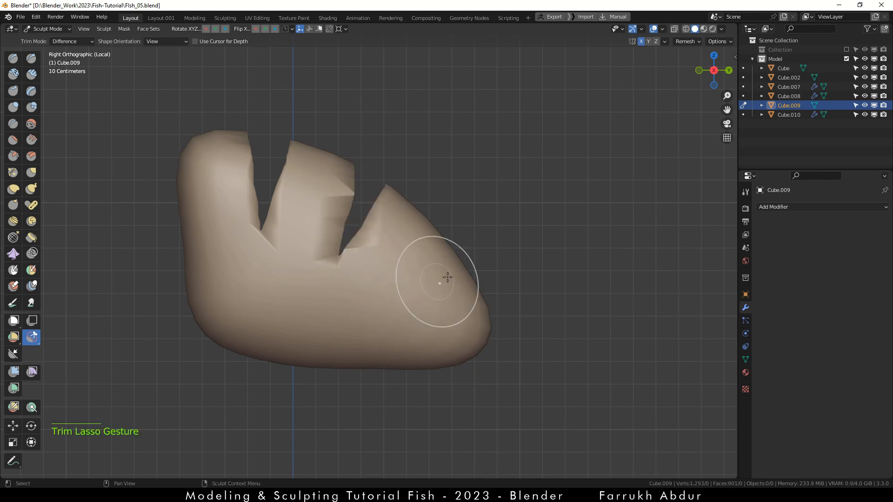
mouse_move(447, 277)
middle_mouse_down()
mouse_move(511, 249)
mouse_move(255, 250)
mouse_move(291, 304)
mouse_move(211, 318)
mouse_move(257, 282)
middle_mouse_up()
Step: Set the dorsal fin's voxel size to about 0.037 m and voxel remesh it, with the wireframe shown
key("g")
middle_click_drag(313, 281, 327, 277)
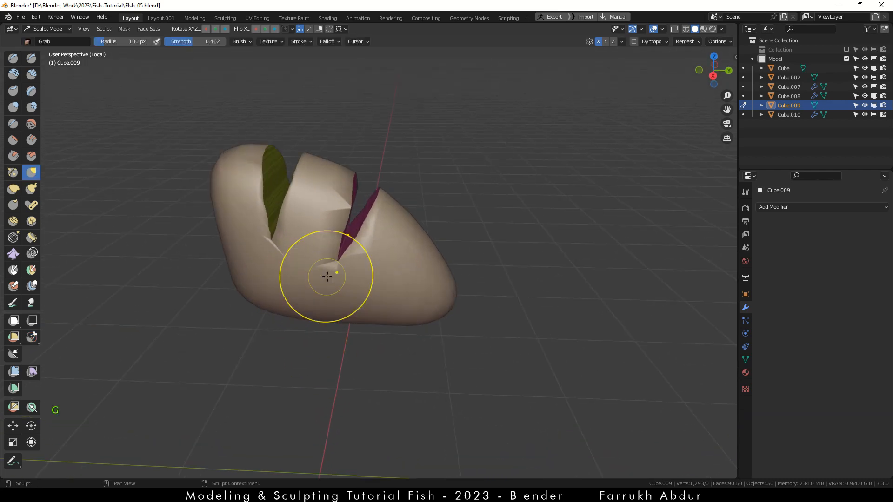
key("shift+r")
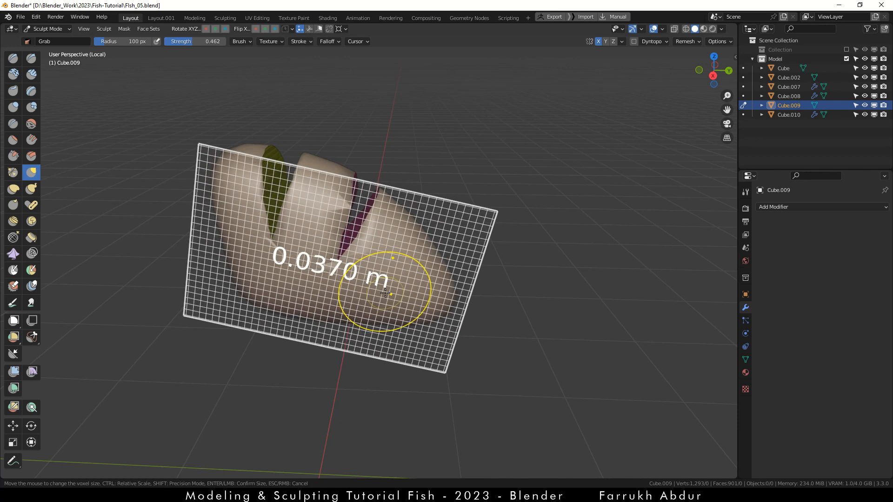
left_click(389, 293)
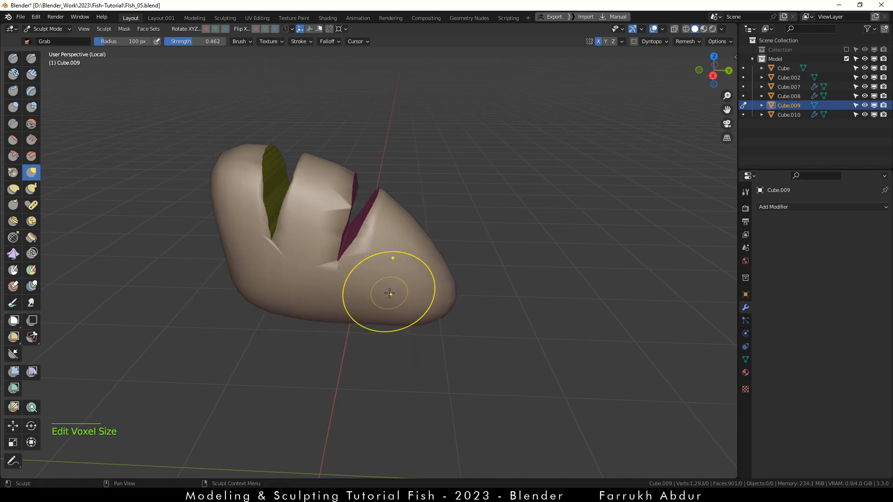
key("ctrl+r")
key("F4")
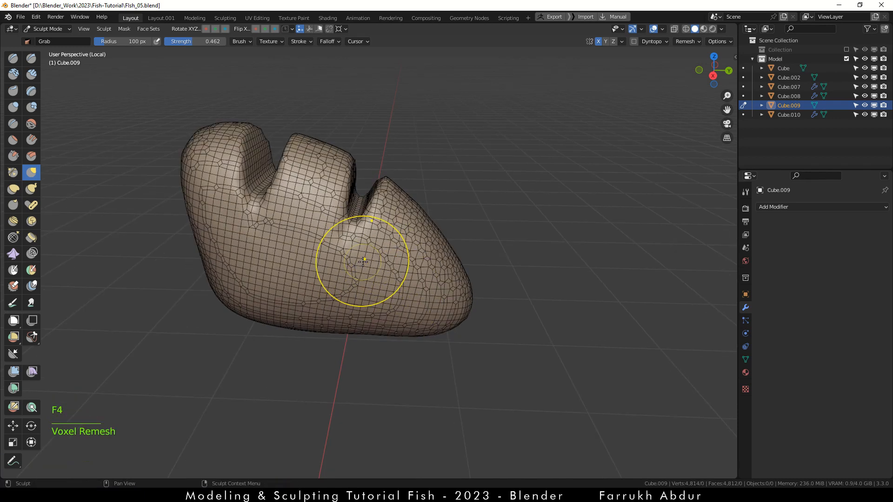
Step: Hide the wireframe and smooth the whole dorsal fin using the Mesh Filter set to Smooth at strength 1.000
middle_click_drag(307, 309, 340, 255)
key("F4")
mouse_move(340, 255)
left_mouse_down("alt")
mouse_move(308, 245)
mouse_move(281, 257)
mouse_move(289, 257)
left_mouse_up("alt")
middle_click_drag(293, 312, 314, 293)
left_click_drag(278, 316, 283, 318, "alt")
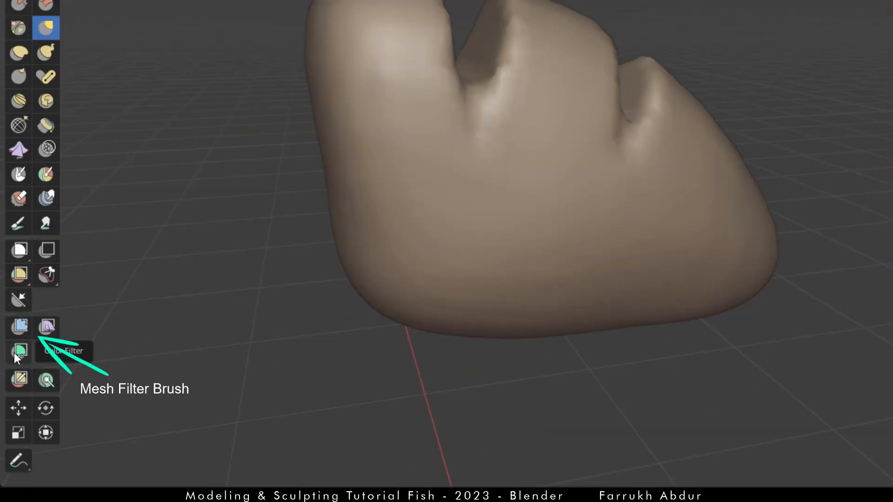
left_click(13, 373)
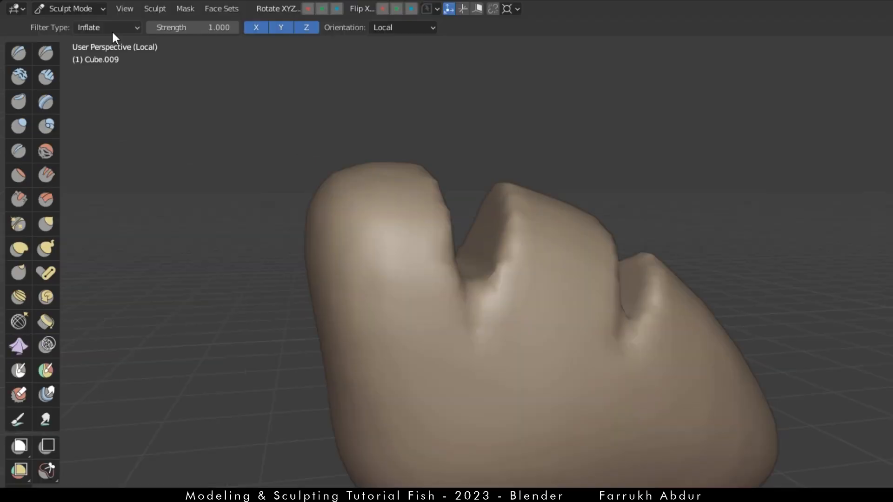
left_click(114, 29)
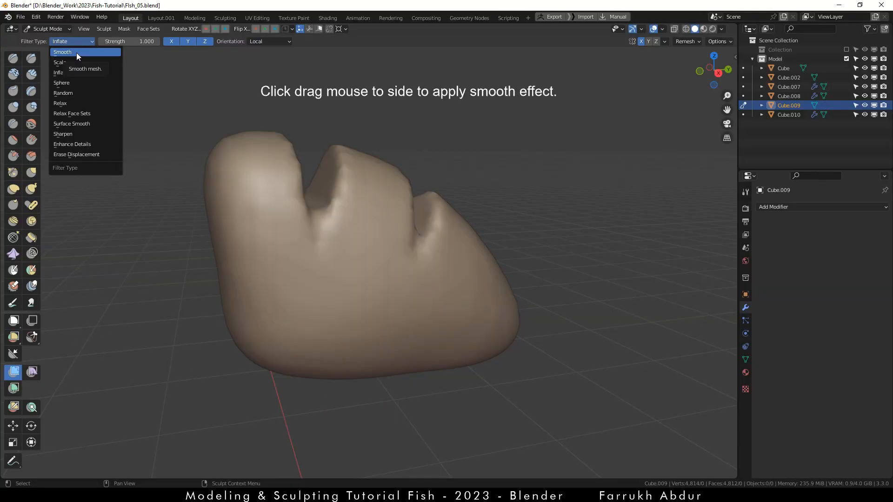
left_click(112, 43)
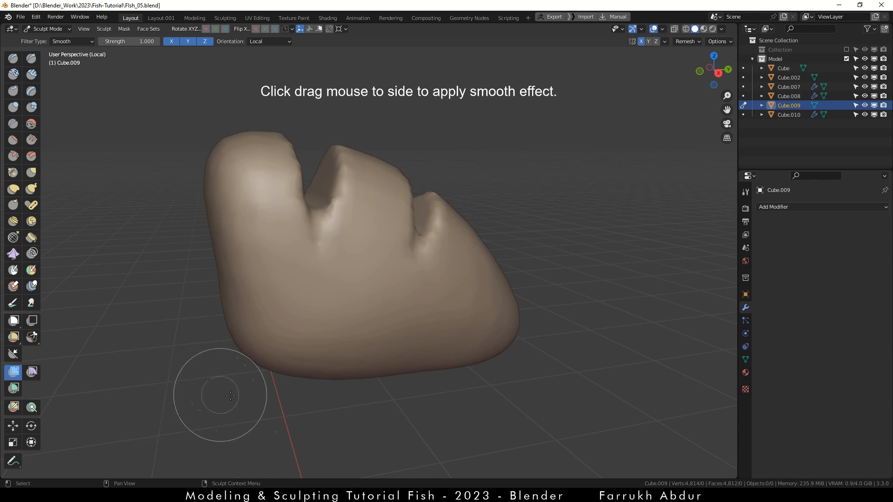
mouse_move(230, 395)
left_mouse_down()
mouse_move(633, 426)
mouse_move(442, 399)
mouse_move(558, 402)
mouse_move(485, 408)
mouse_move(684, 408)
mouse_move(553, 409)
mouse_move(492, 397)
mouse_move(542, 393)
mouse_move(496, 407)
mouse_move(514, 404)
left_mouse_up()
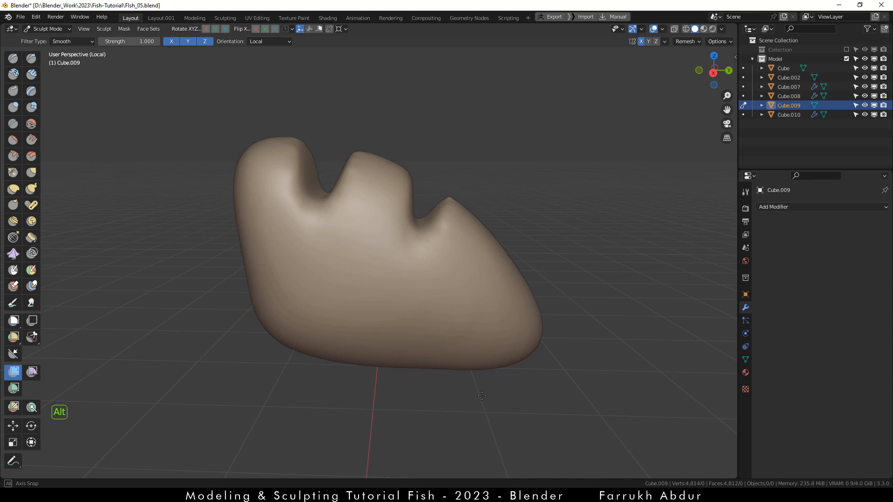
Step: Flatten the dorsal fin's rounded base along a slightly sloping line with Line Project in the right orthographic view
left_click_drag(481, 396, 487, 391, "alt")
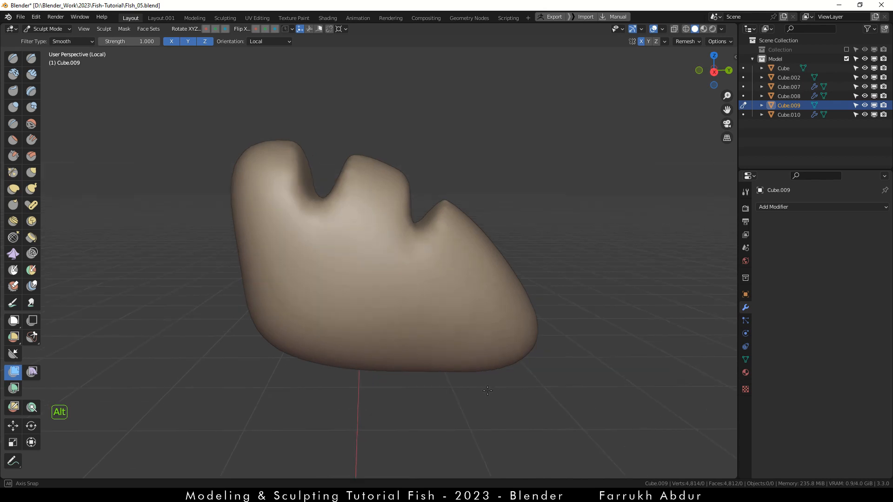
left_click_drag(487, 391, 493, 390, "alt")
left_click(31, 338)
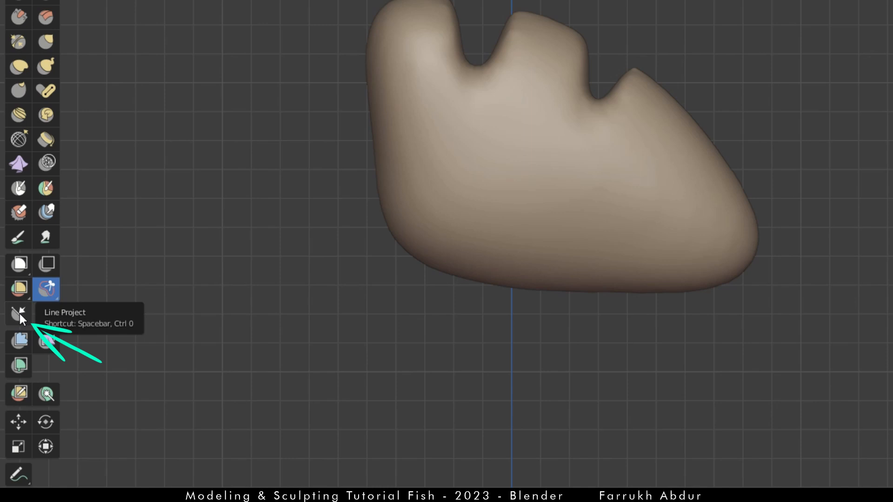
left_click(19, 313)
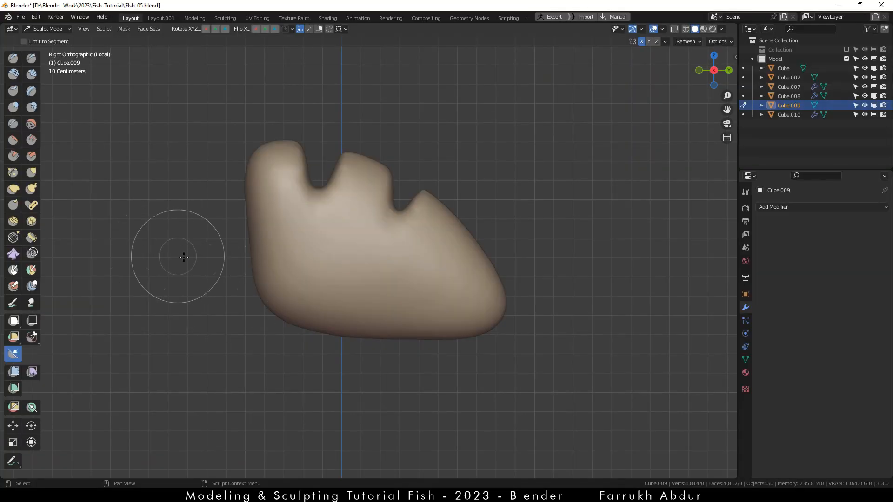
left_click_drag(308, 172, 510, 210)
left_click_drag(363, 290, 580, 295)
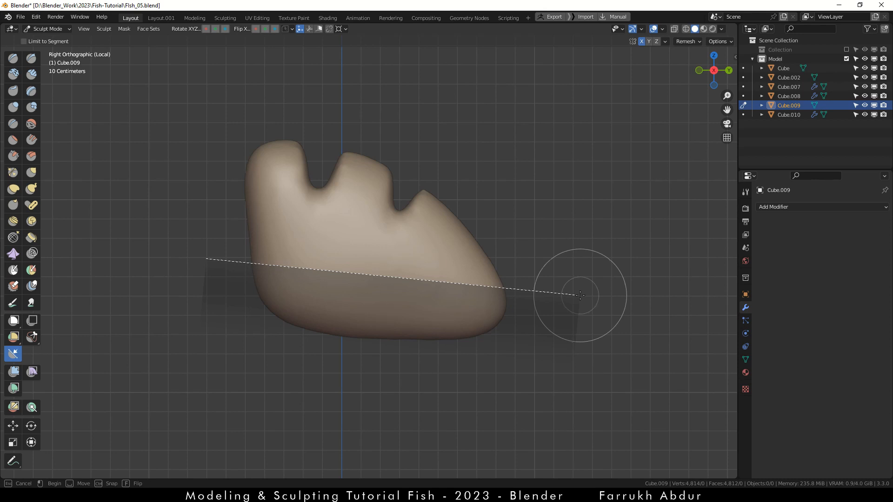
left_click_drag(580, 294, 526, 326)
middle_click_drag(432, 366, 377, 363)
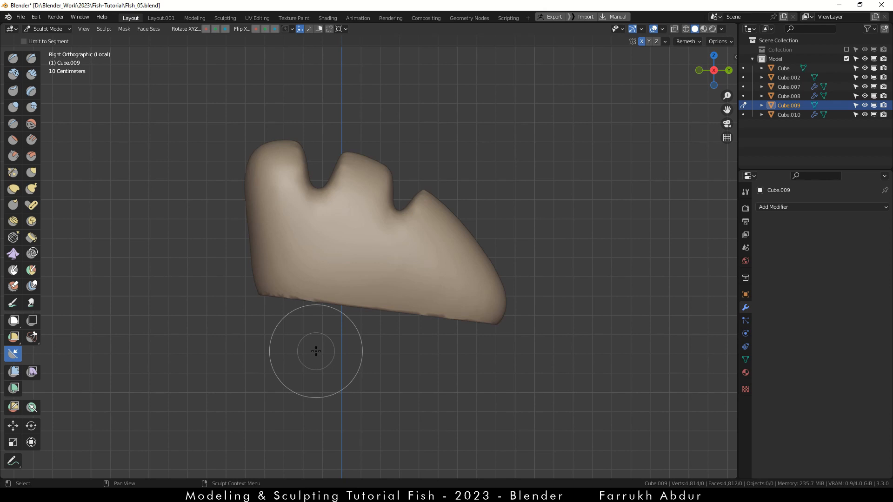
Step: Flatten the dorsal fin's front edge along a near-vertical line with Line Project
middle_click_drag(315, 351, 336, 358, "shift")
mouse_move(272, 111)
left_mouse_down()
mouse_move(294, 343)
mouse_move(344, 357)
mouse_move(295, 349)
left_mouse_up()
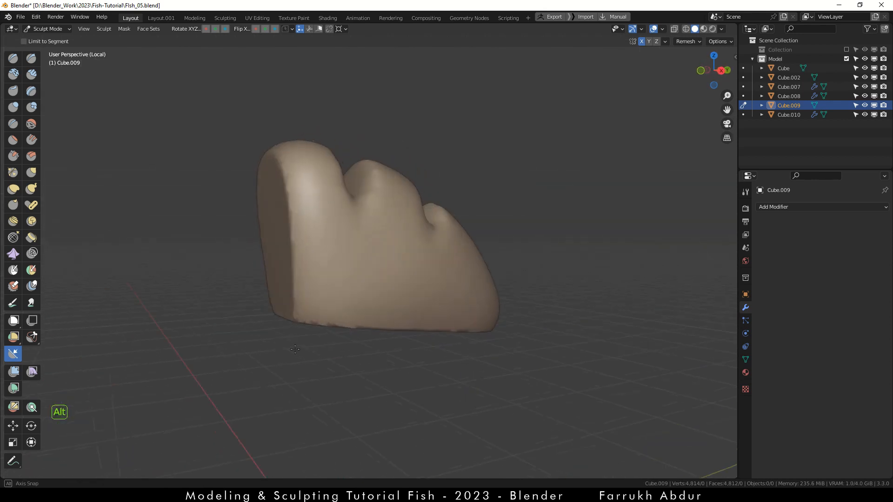
middle_click_drag(294, 349, 279, 347, "alt")
Step: Undo the last projection and flatten the dorsal fin's side faces with Line Project
key("ctrl+z")
scroll(303, 157, "up", 2)
scroll(301, 182, "down", 2)
middle_click_drag(222, 285, 335, 296)
left_click_drag(401, 366, 414, 149)
mouse_move(484, 257)
middle_mouse_down()
mouse_move(351, 261)
mouse_move(484, 232)
mouse_move(475, 209)
mouse_move(489, 197)
mouse_move(313, 215)
mouse_move(406, 205)
middle_mouse_up()
Step: Return to Object Mode with the whole fish shown and save the file as Fish_06.blend
key("g")
key("Tab")
left_click(432, 199)
key("alt+q")
left_click(486, 219)
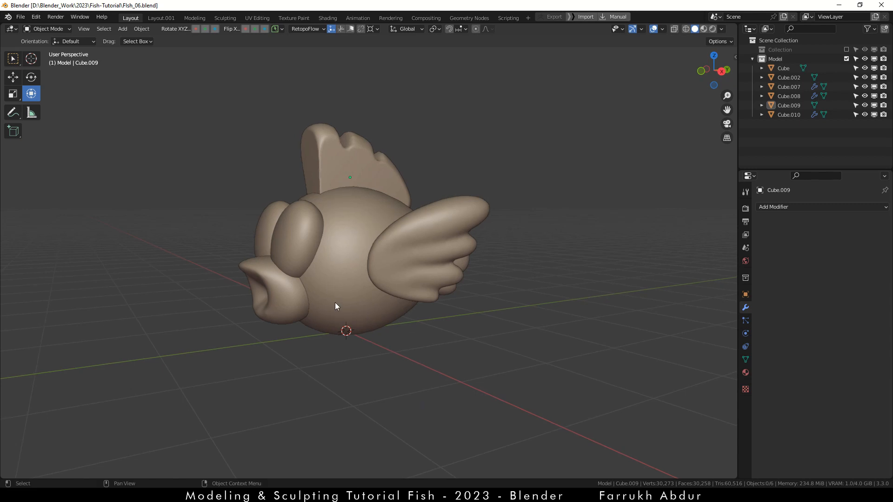
Step: Duplicate the mirrored eye object and place the copy in front of the original eyes
middle_click_drag(330, 295, 311, 277)
scroll(321, 235, "up", 2)
scroll(332, 261, "down", 2)
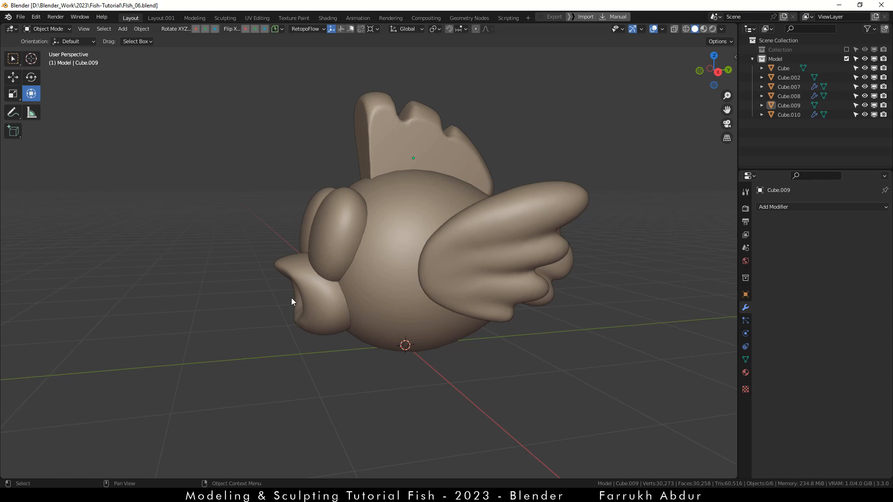
left_click(333, 235)
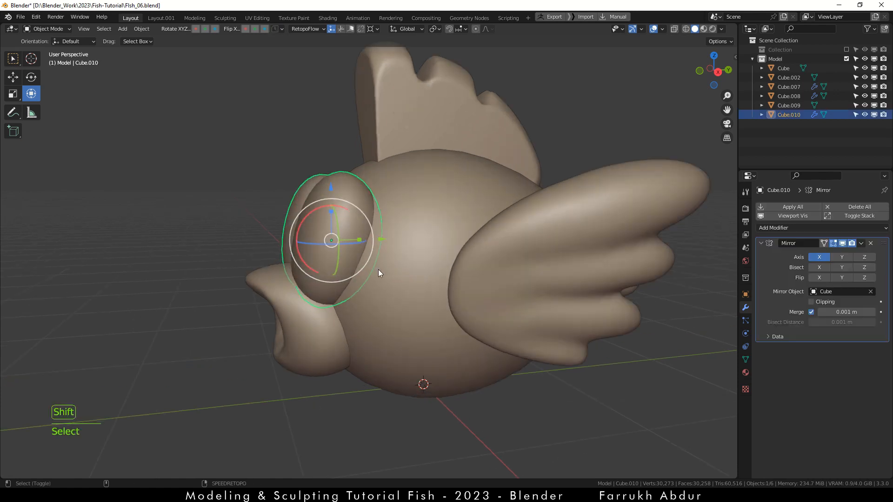
key("shift+d")
left_click(287, 250)
middle_click_drag(286, 250, 312, 253, "alt")
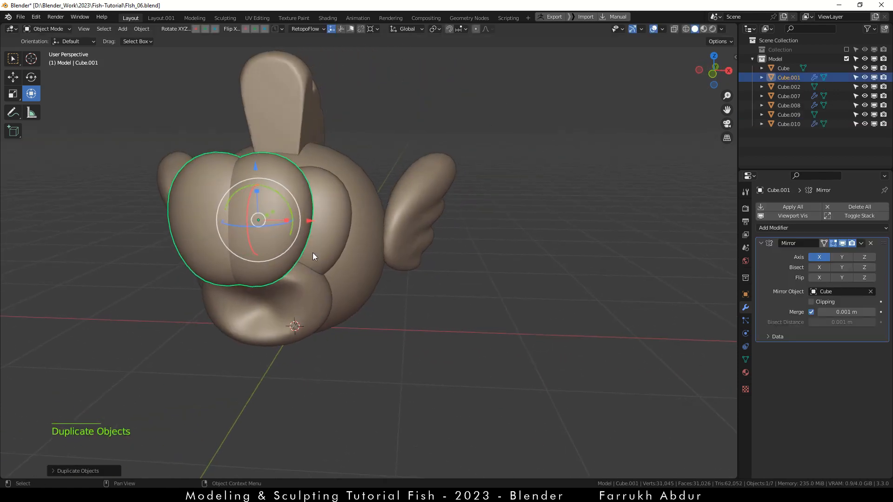
Step: Move the duplicated eye outward so its mirrored halves separate, and show the wireframe on the model
key("g")
left_click(328, 240)
scroll(328, 240, "up", 3)
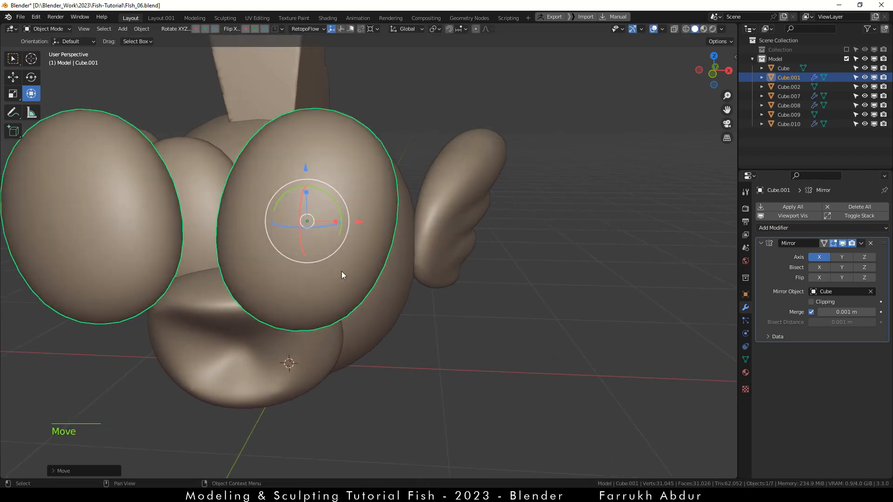
key("F4")
mouse_move(347, 278)
middle_mouse_down("alt")
mouse_move(291, 277)
mouse_move(338, 273)
mouse_move(353, 281)
middle_mouse_up("alt")
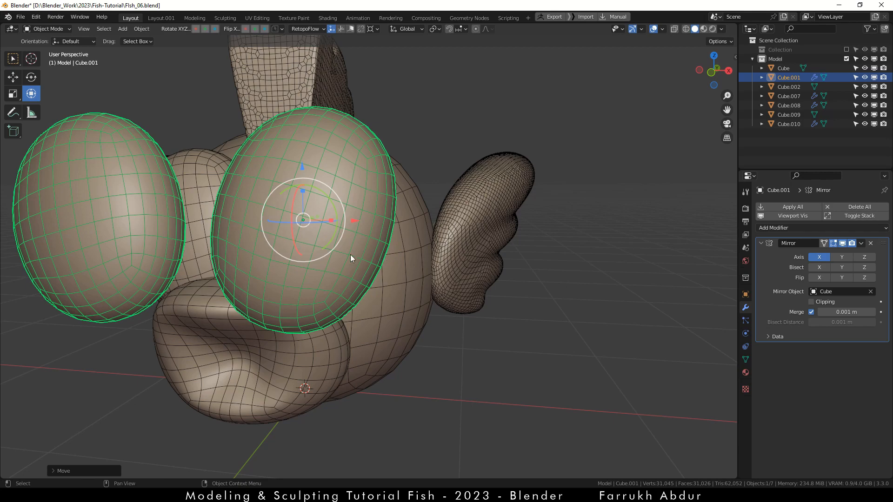
Step: Delete a band of faces around the middle of the duplicated eye to split it into upper and lower halves
key("Tab")
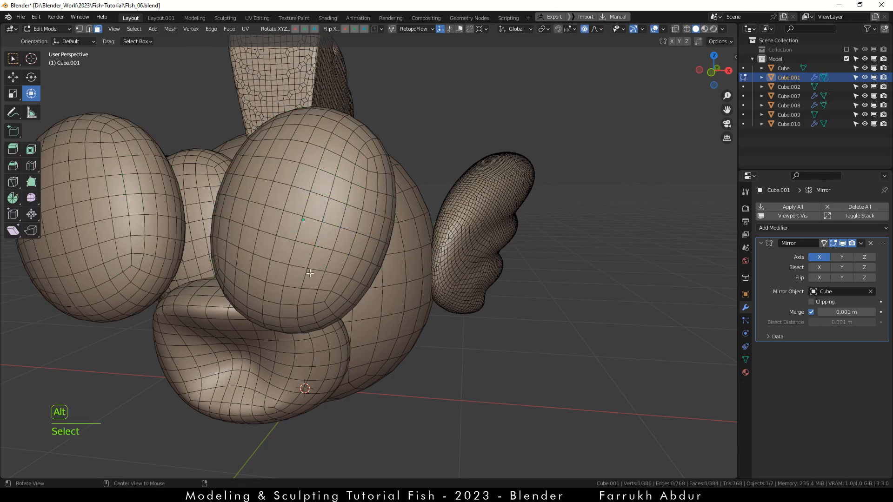
left_click_drag(310, 273, 235, 258, "alt")
scroll(376, 263, "up", 2)
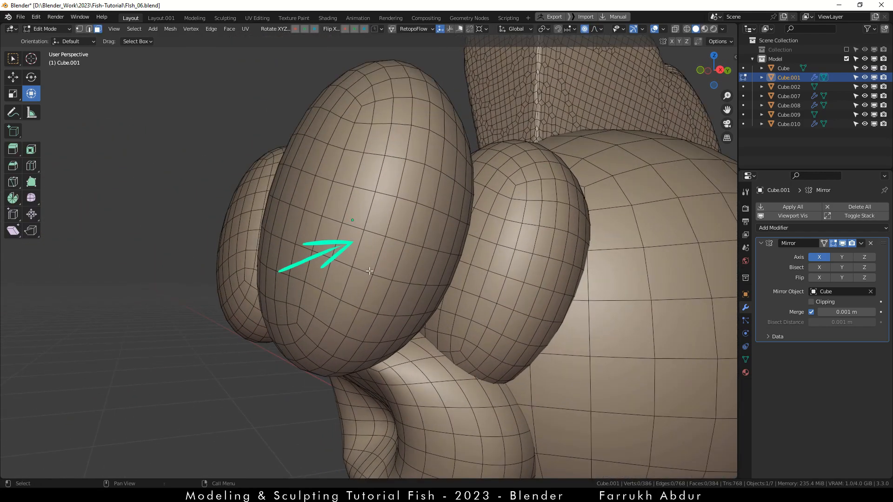
left_click(376, 261, "alt+shift")
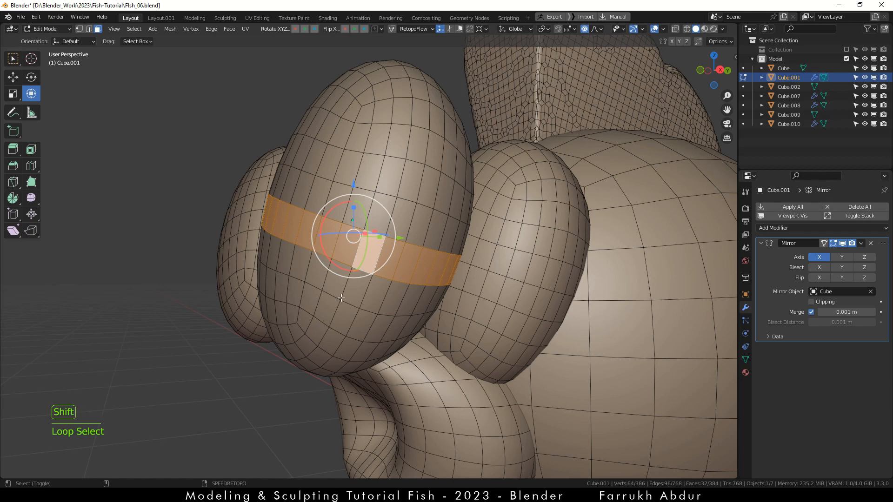
key("Delete")
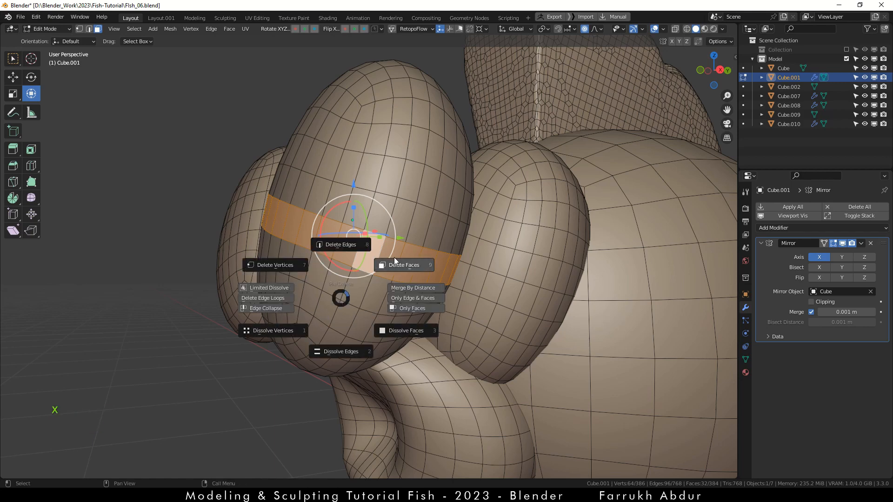
left_click(394, 257)
left_click_drag(394, 258, 328, 301, "alt")
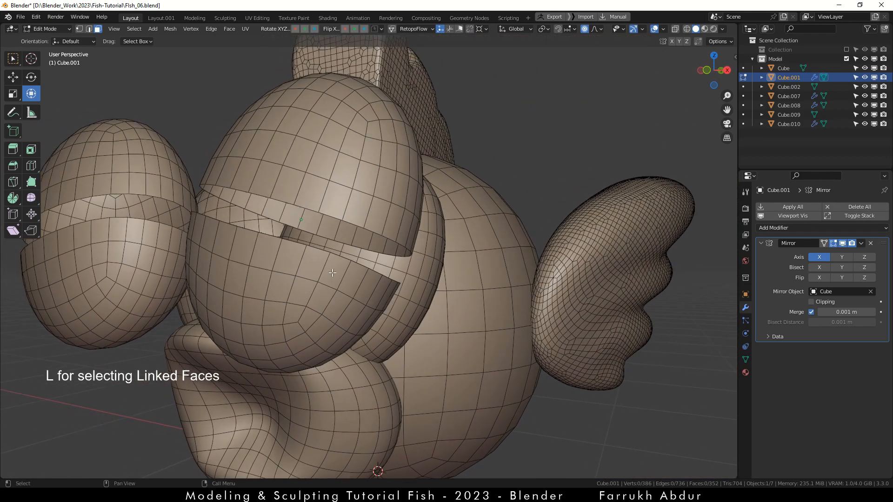
Step: Delete the linked faces of the duplicated eye's lower half and return to Object Mode
key("l")
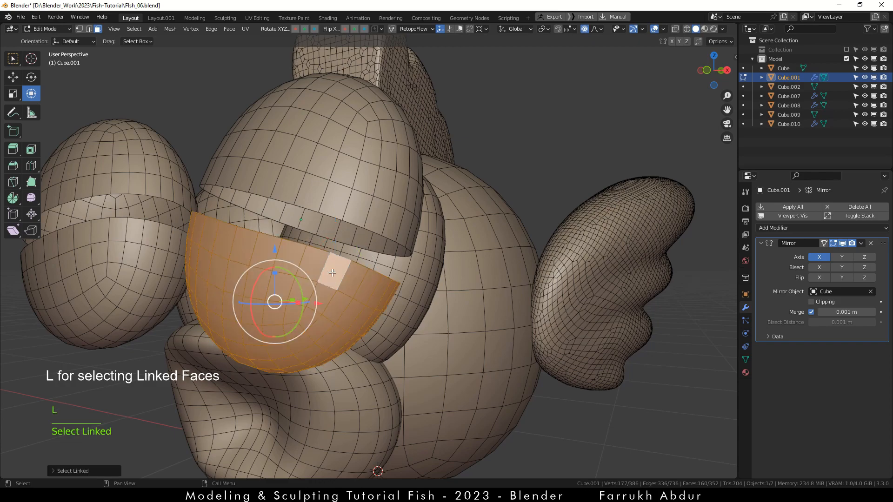
key("Delete")
left_click(387, 244)
left_click_drag(387, 244, 308, 311, "alt")
middle_click_drag(342, 254, 308, 272)
scroll(309, 272, "up", 1)
key("Tab")
left_click(303, 237)
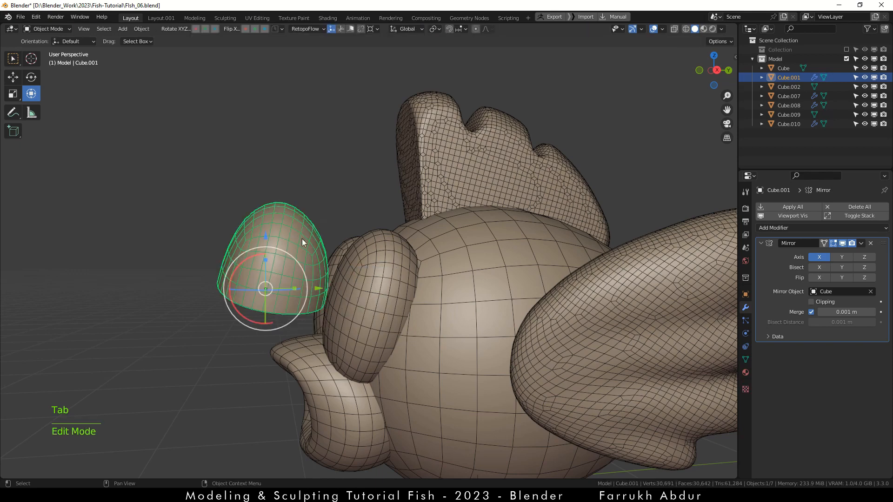
Step: Move the half-shell eyelids back onto the tops of the eyes and hide the wireframe
left_click_drag(266, 288, 365, 266)
left_click_drag(297, 294, 390, 308, "alt")
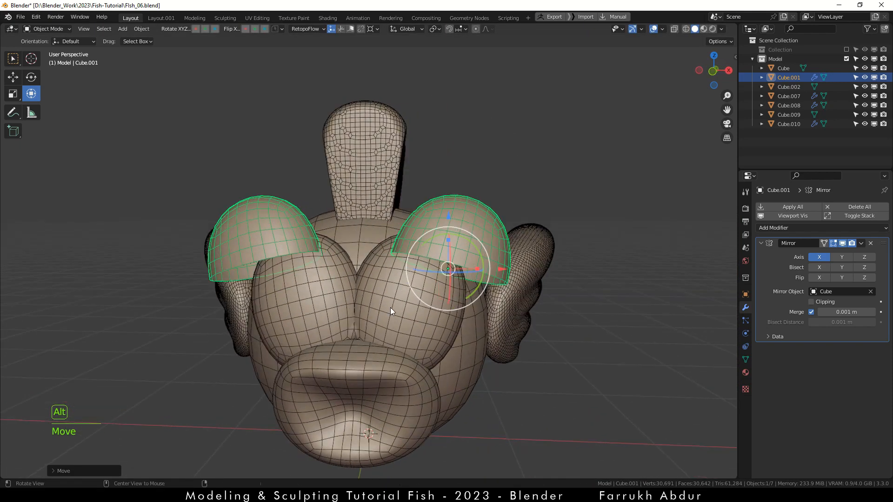
key("F4")
left_click_drag(448, 268, 419, 261)
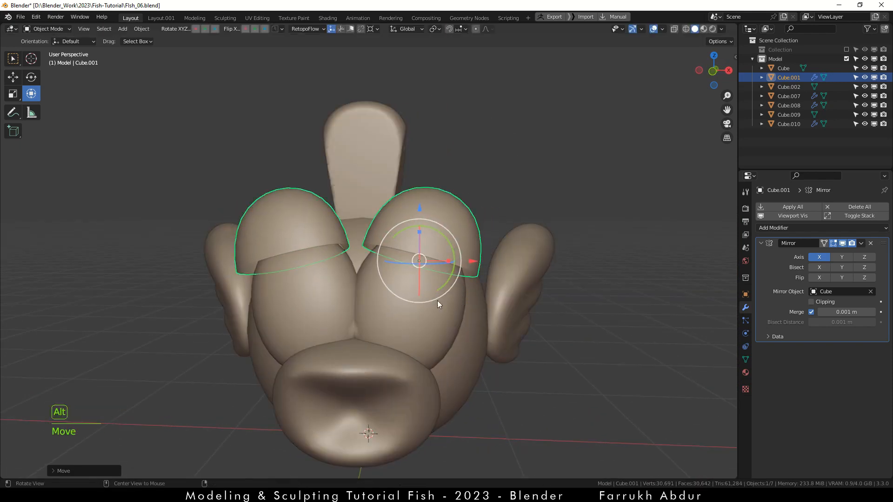
left_click_drag(437, 302, 394, 318, "alt")
left_click_drag(383, 249, 365, 246)
Step: Scale the eyelids up slightly so they wrap around the eyes
left_click_drag(344, 288, 437, 347, "alt")
key("s")
left_click(439, 343)
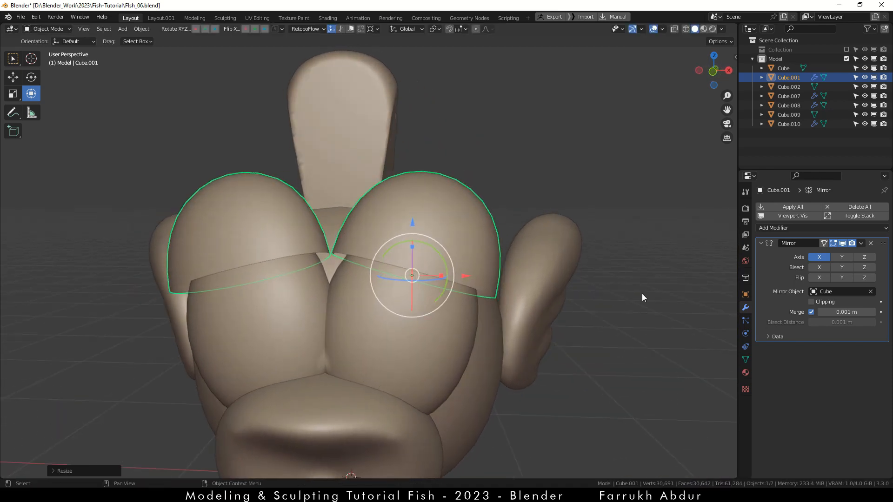
Step: Add a Solidify modifier to the eyelids with a thickness of 0.052 m and collapse its settings
left_click(770, 228)
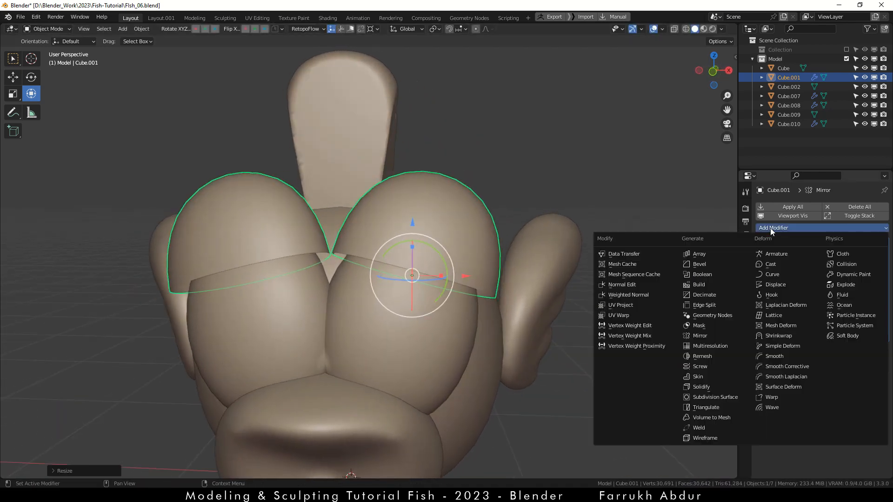
left_click(706, 384)
left_click_drag(676, 378, 451, 259, "alt")
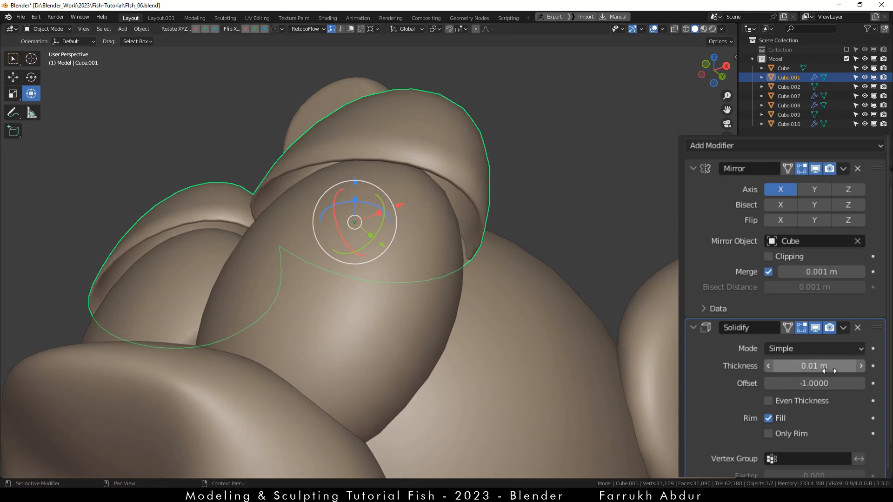
left_click_drag(798, 368, 818, 368, "shift")
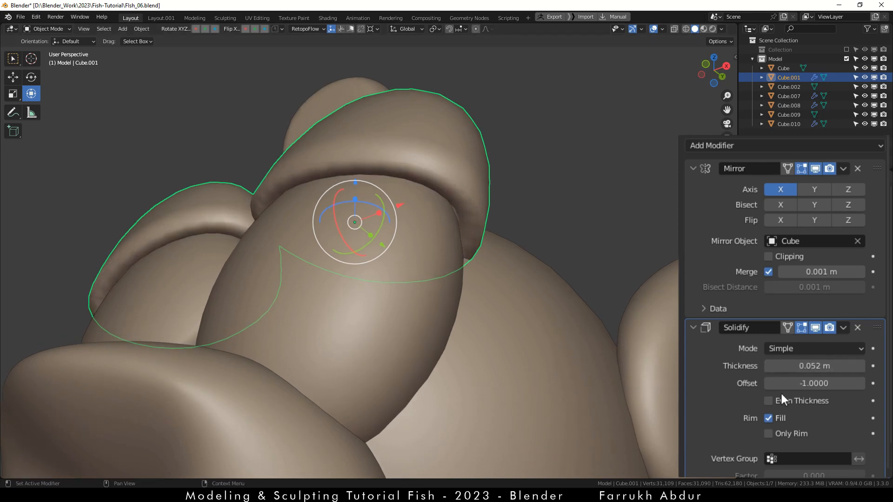
left_click(692, 328)
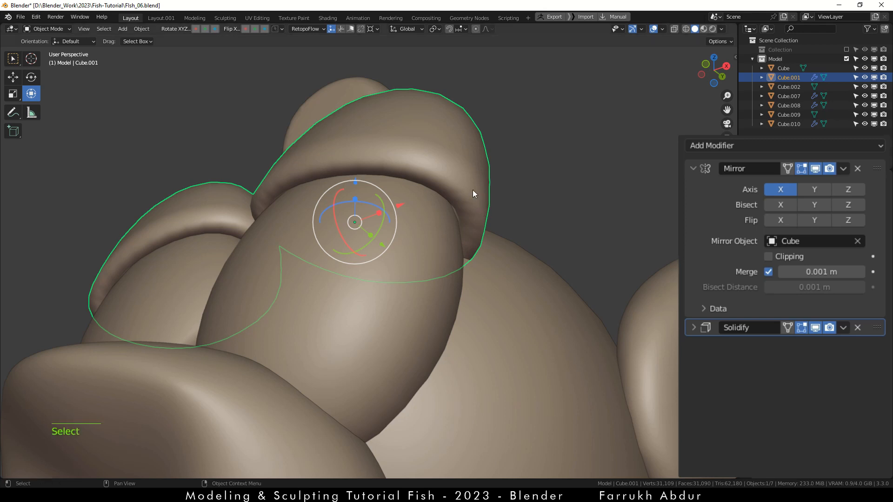
Step: Add a level 2 Subdivision modifier to the eyelids and move them so they meet at the centre
key("ctrl+2")
left_click_drag(472, 190, 518, 275, "alt")
left_click_drag(417, 253, 361, 266)
scroll(373, 239, "up", 4)
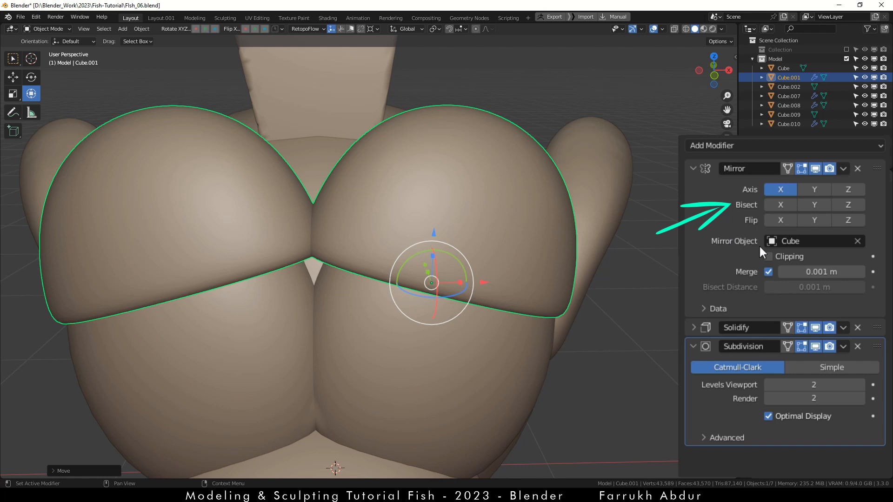
Step: Enable X Bisect and Clipping in the eyelids' Mirror modifier and nudge the eyelids into place
left_click(775, 204)
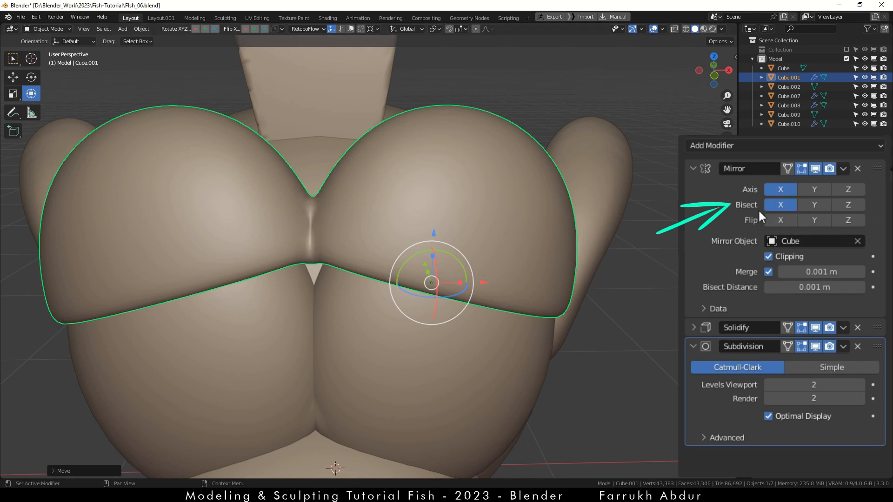
left_click_drag(463, 266, 467, 262)
scroll(353, 231, "down", 3)
middle_click_drag(352, 231, 363, 298)
Step: Rescale and reposition the eyelids to fit snugly over the eyes, and deselect them
key("s")
left_click(303, 281)
left_click_drag(405, 257, 372, 275)
middle_click_drag(373, 275, 196, 308, "alt")
left_click(222, 314)
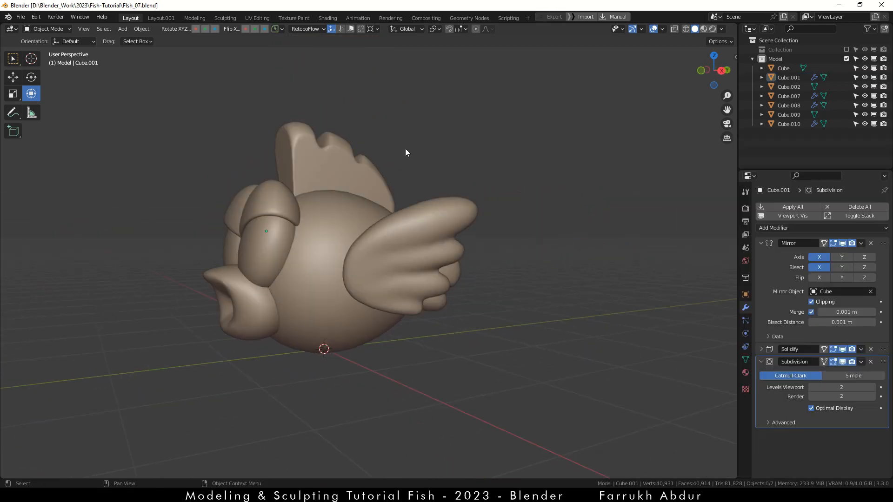
Step: Select the side fin, show the wireframe and set the fin's remesh mode to Quad
middle_click_drag(405, 153, 401, 271, "alt")
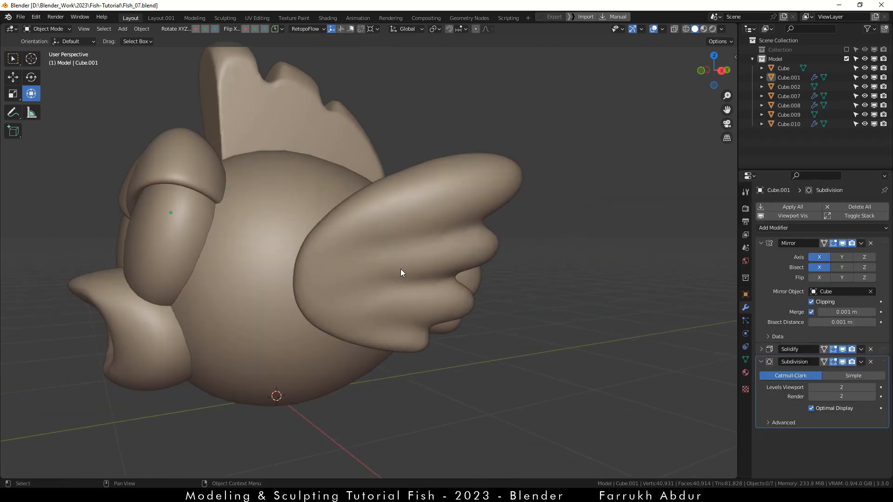
left_click(400, 271)
middle_click_drag(510, 389, 400, 230, "alt")
key("F4")
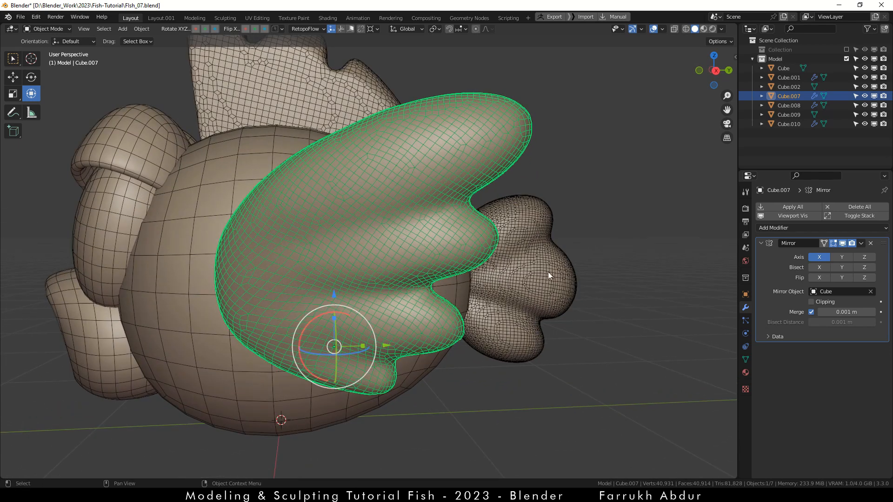
left_click(745, 359)
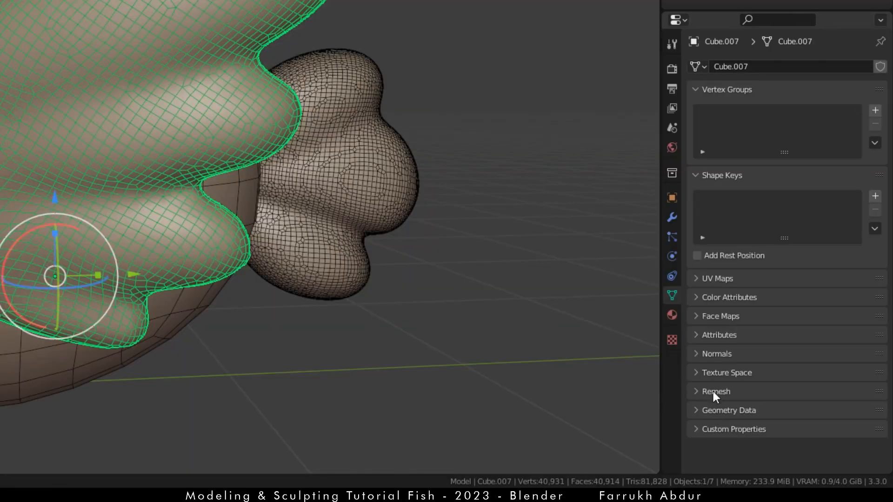
left_click(772, 424)
left_click(865, 368)
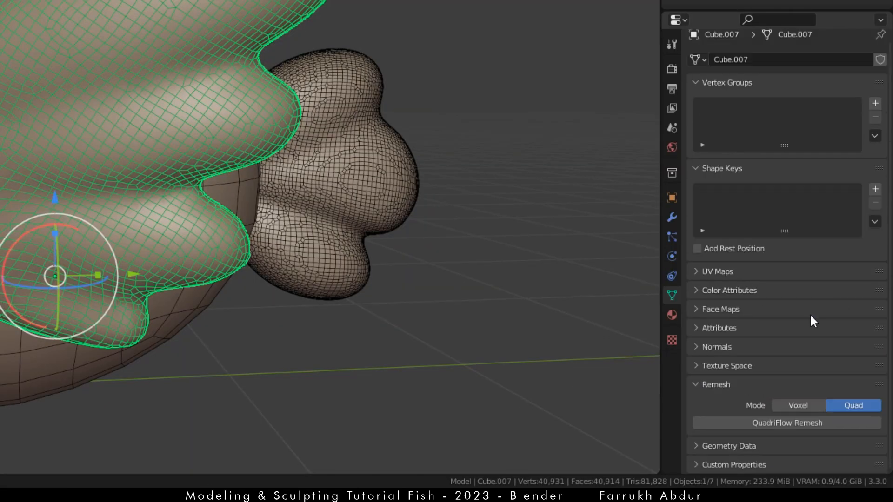
Step: Run QuadriFlow Remesh on the side fin with 1200 faces, mesh symmetry off, and Preserve Sharp, Preserve Mesh Boundary and Smooth Normals on
left_click(746, 421)
left_click(756, 434)
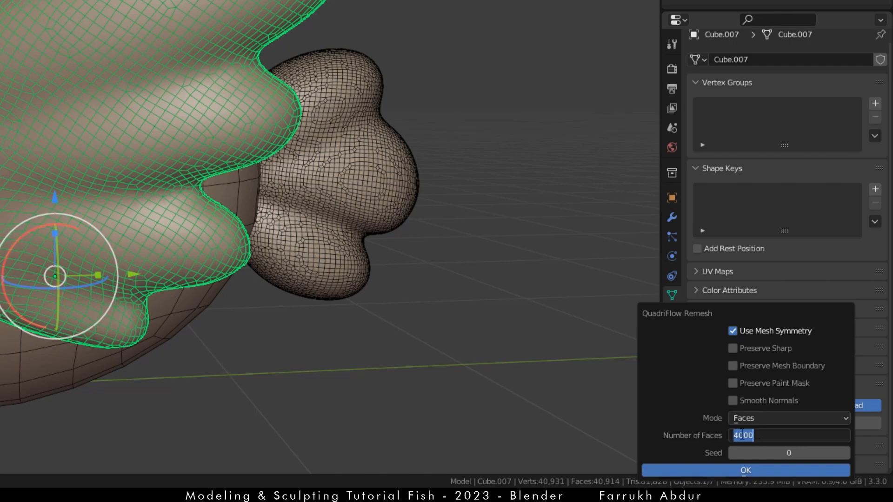
left_click(735, 330)
left_click(733, 348)
left_click(733, 365)
left_click(734, 401)
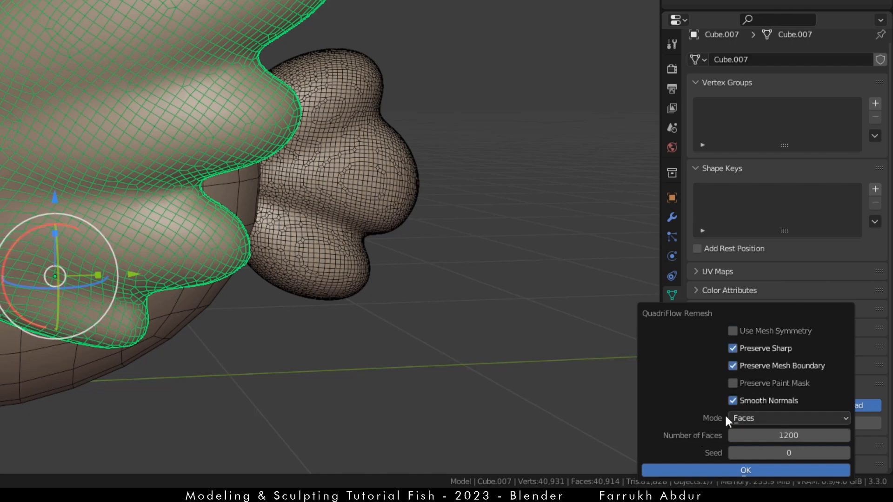
left_click(695, 471)
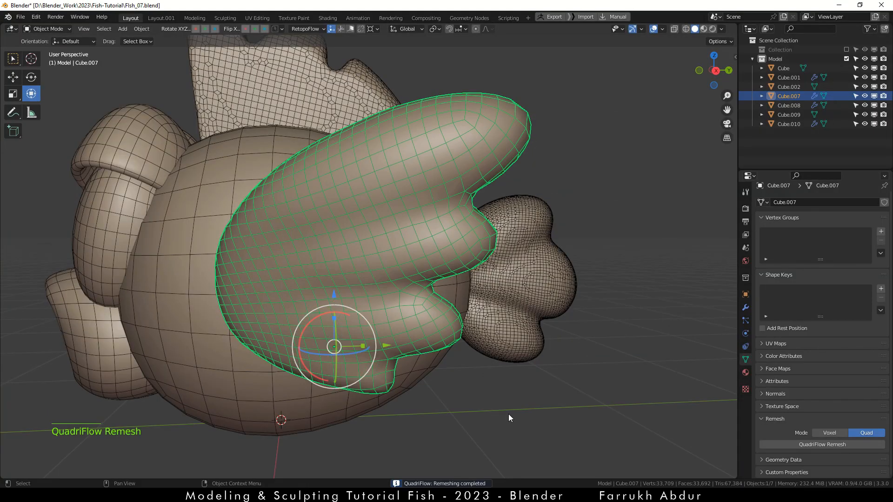
Step: Inspect the remeshed side fin with and without the wireframe, leaving the wireframe hidden
key("F4")
left_click(508, 414)
left_click(397, 272)
key("F4")
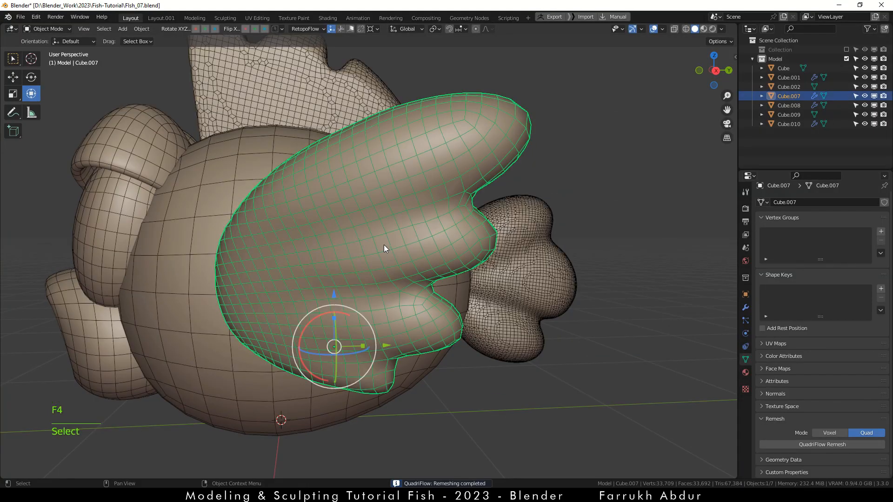
key("F4")
middle_click_drag(373, 219, 413, 215, "shift")
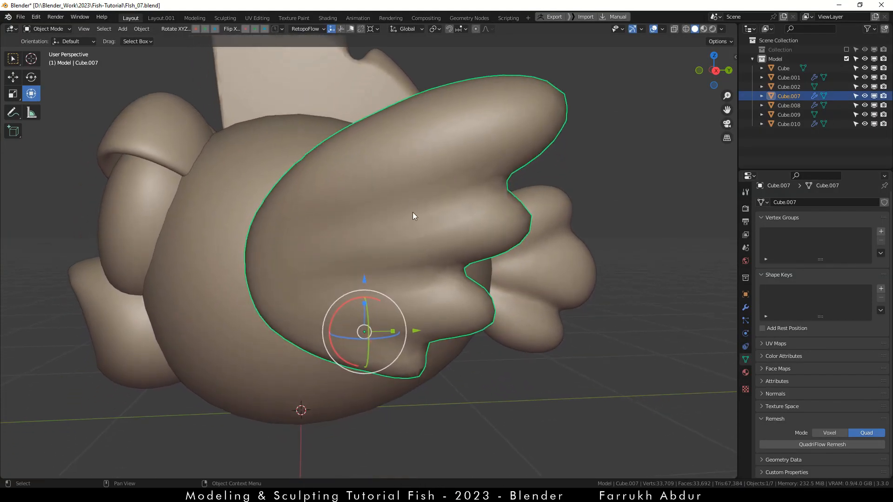
Step: Add a Multiresolution modifier above the side fin's Mirror modifier and subdivide it to level 2
left_click(746, 307)
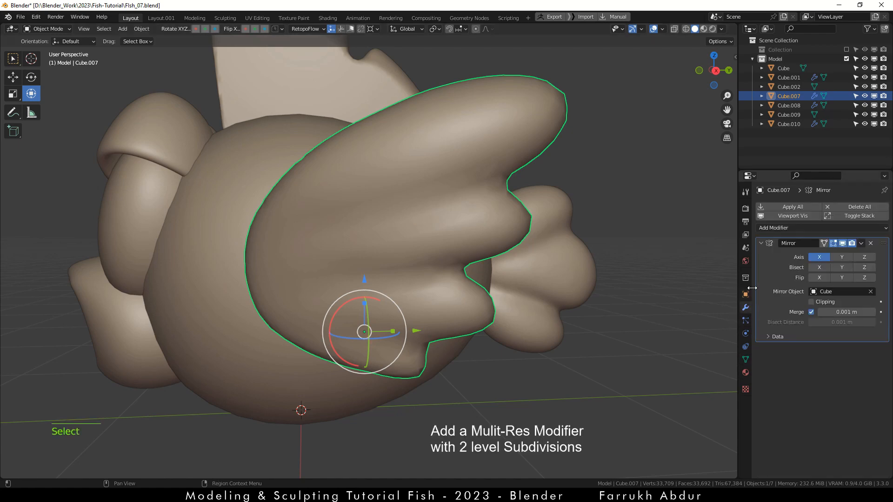
left_click(760, 243)
left_click(766, 227)
left_click(711, 345)
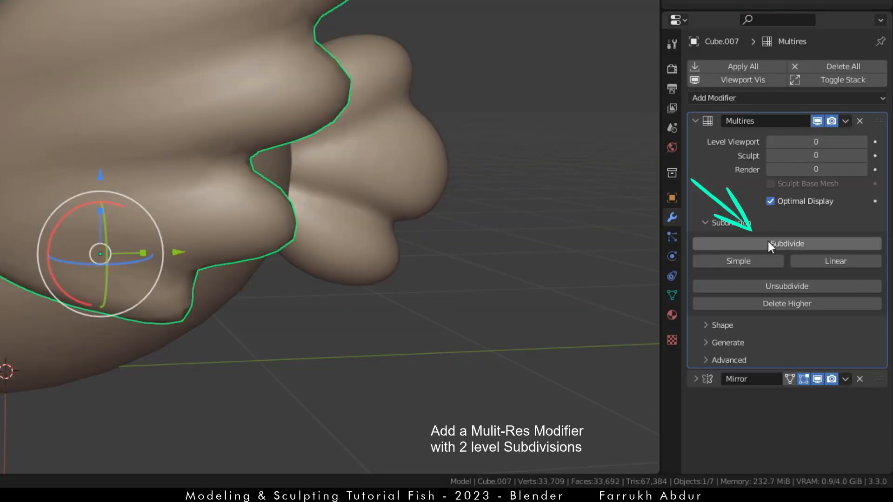
left_click(768, 242)
left_click(768, 243)
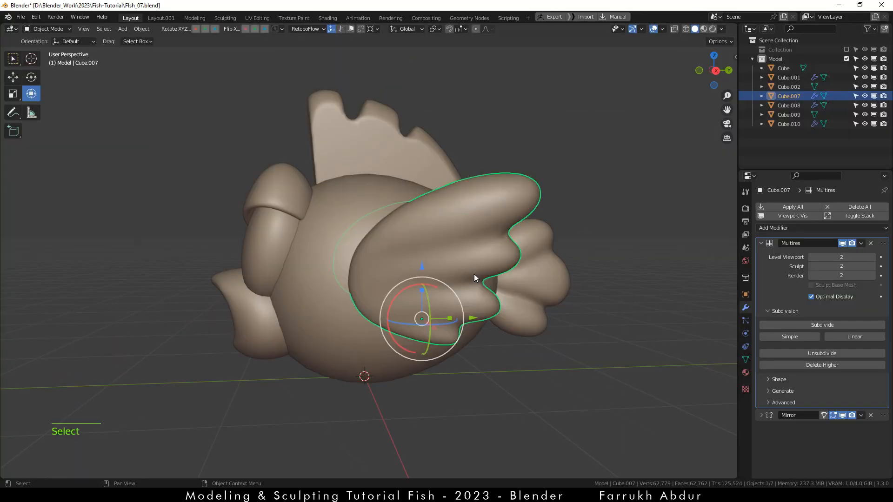
Step: Check the smoothed side fin from the side and select the tail fin
middle_click_drag(473, 276, 506, 389)
left_click(506, 388)
scroll(470, 319, "up", 2)
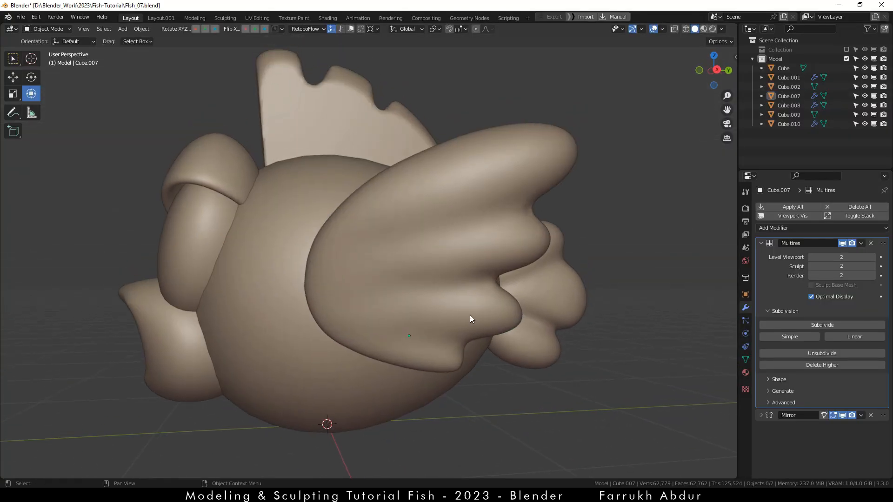
left_click(469, 314)
scroll(470, 314, "down", 2)
middle_click_drag(469, 314, 339, 284, "shift")
scroll(455, 325, "up", 3)
left_click(434, 273)
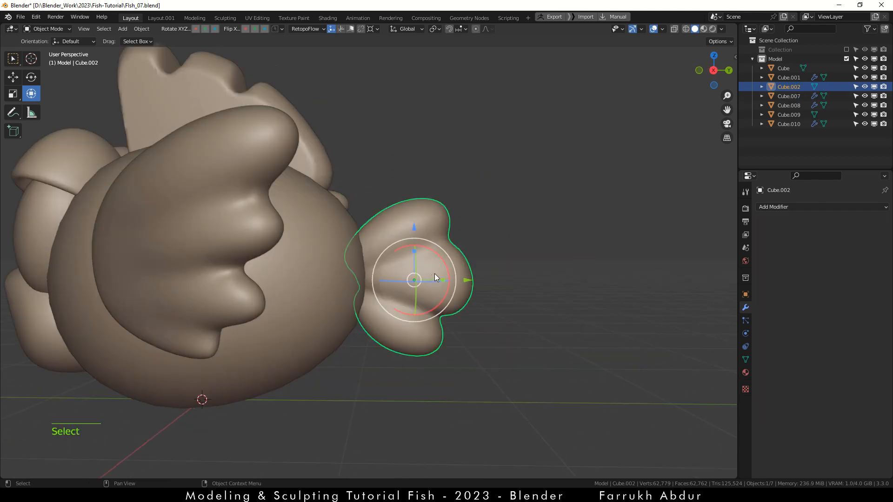
scroll(437, 276, "up", 2)
scroll(505, 317, "up", 1)
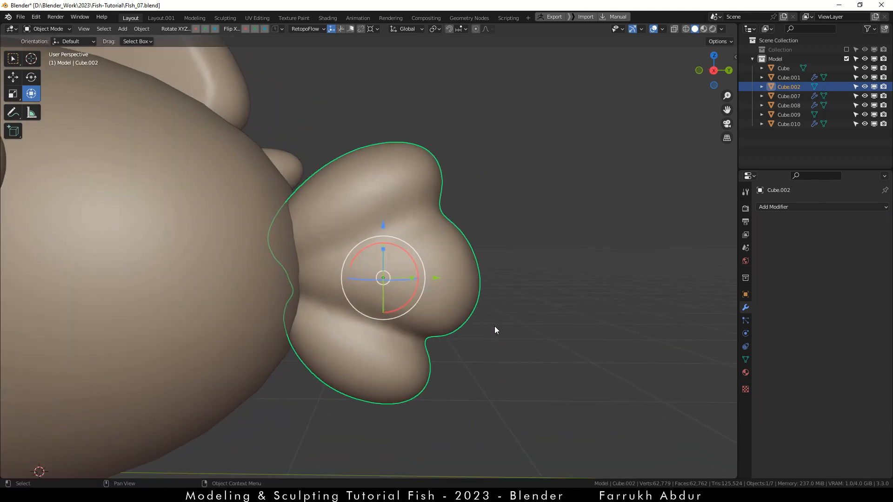
Step: Run QuadriFlow Remesh on the tail fin with 1200 faces and Use Mesh Symmetry, Preserve Sharp, Preserve Mesh Boundary and Smooth Normals on
left_click(745, 359)
left_click(866, 433)
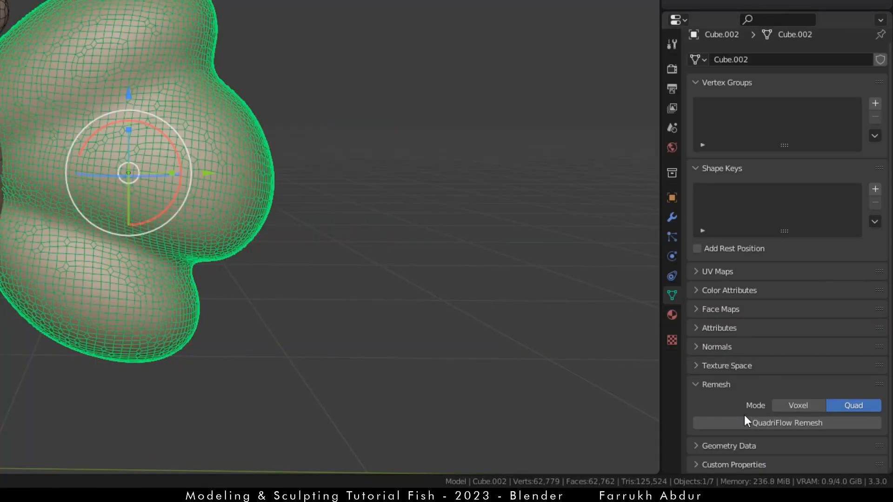
left_click(744, 422)
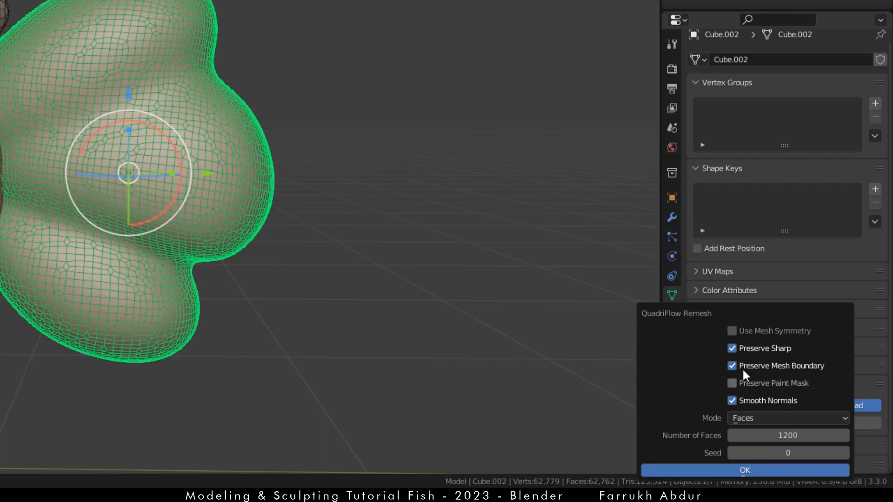
left_click(741, 331)
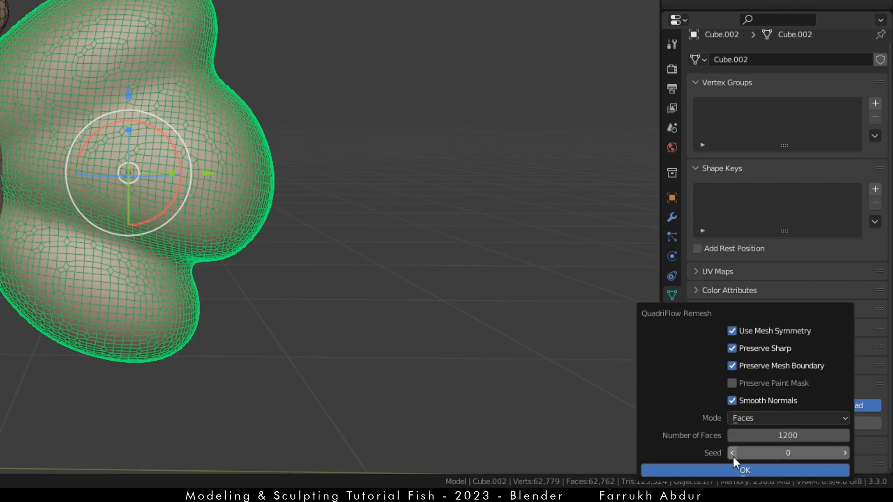
left_click(733, 470)
key("alt")
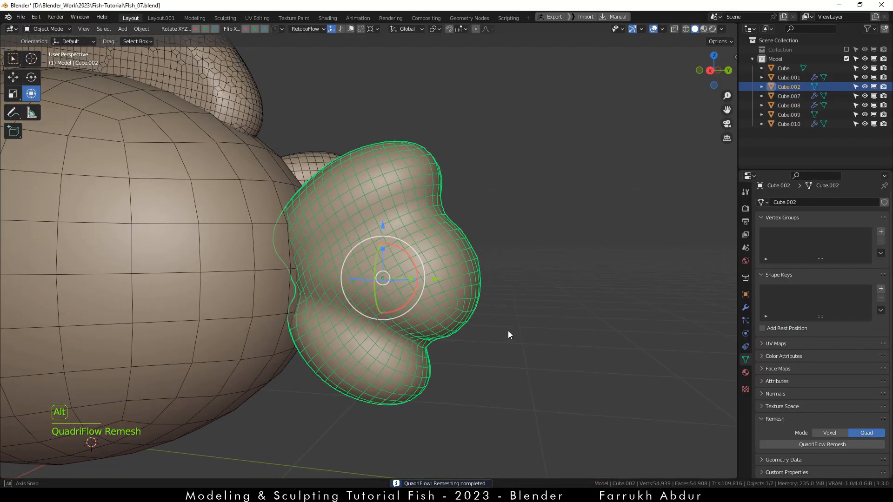
mouse_move(507, 331)
middle_mouse_down()
mouse_move(444, 339)
mouse_move(507, 332)
middle_mouse_up()
Step: Isolate the tail fin in local view and enter Edit Mode with edge selection
left_click(474, 353)
middle_click_drag(548, 354, 405, 291)
left_click(382, 382)
key("slash")
scroll(358, 316, "up", 2)
key("Tab")
left_click(351, 371)
scroll(293, 321, "up", 1)
Step: Turn on Auto Merge Vertices and close the open edge loop on the tail fin's center seam by scaling it to 0 along X
left_click(293, 320, "alt")
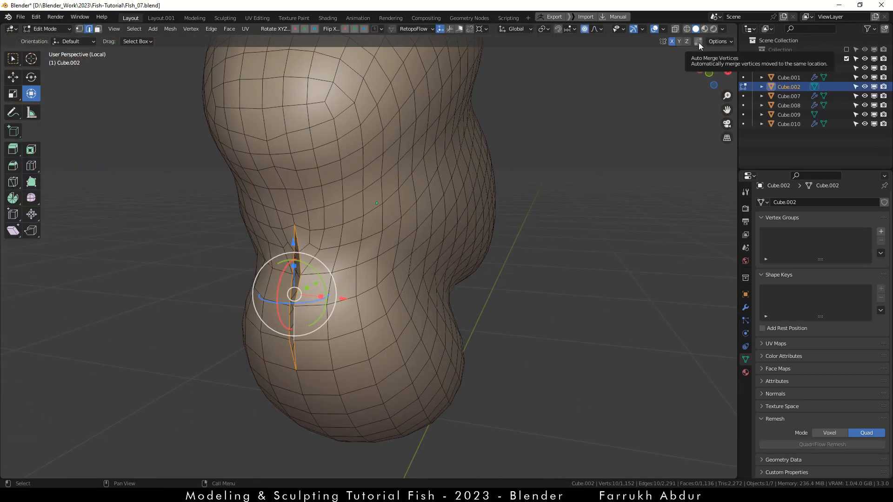
key("s")
key("x")
key("0")
key("Return")
key("ctrl+z")
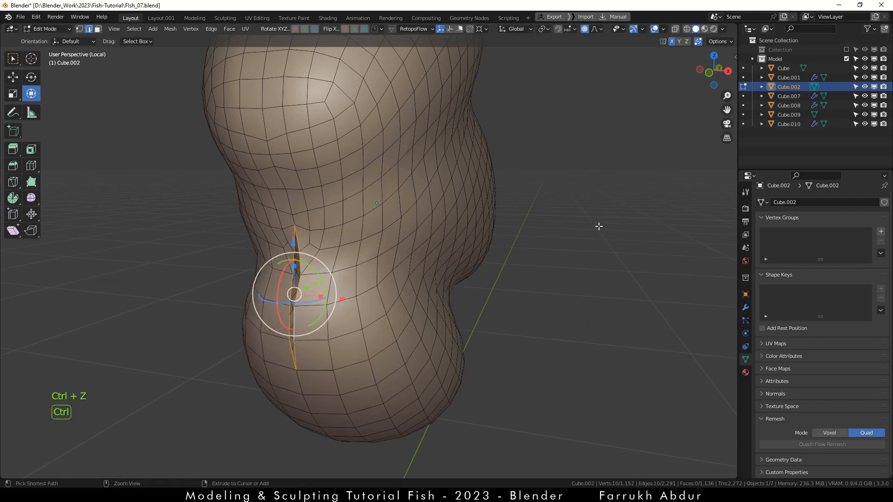
key("s")
key("x")
key("0")
key("Return")
Step: Close the open seam loop on the lower lobe at the tail fin's other end by scaling it to 0 along X
scroll(517, 203, "down", 3)
scroll(488, 232, "up", 3)
middle_click_drag(507, 272, 353, 251, "alt")
scroll(403, 326, "up", 3)
left_click(404, 327, "alt")
key("s")
key("x")
key("0")
key("Return")
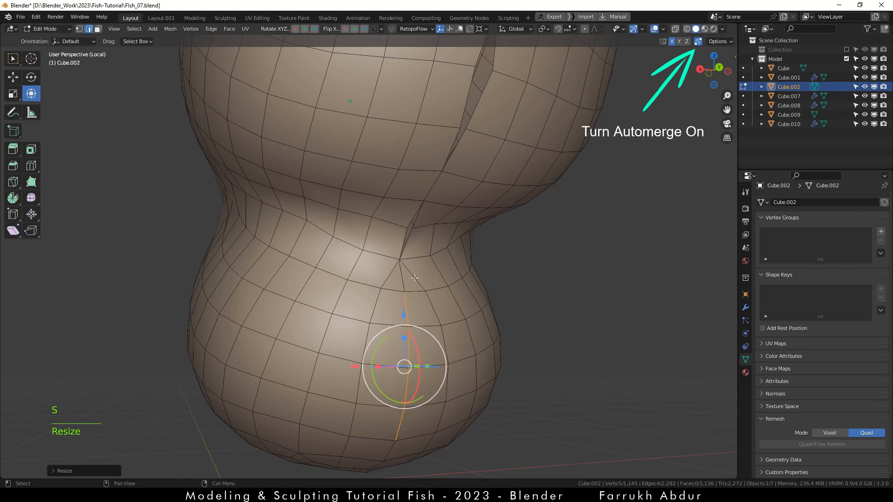
Step: Close the open seam loop on the lobe above by scaling it to 0 along X
scroll(409, 279, "down", 1)
left_click(469, 130)
left_click(469, 129, "alt")
key("s")
key("x")
key("0")
key("Return")
Step: Close the open seam loop in the notch between the two tail lobes by scaling it to 0 along X
scroll(403, 246, "up", 2)
left_click(404, 248, "alt")
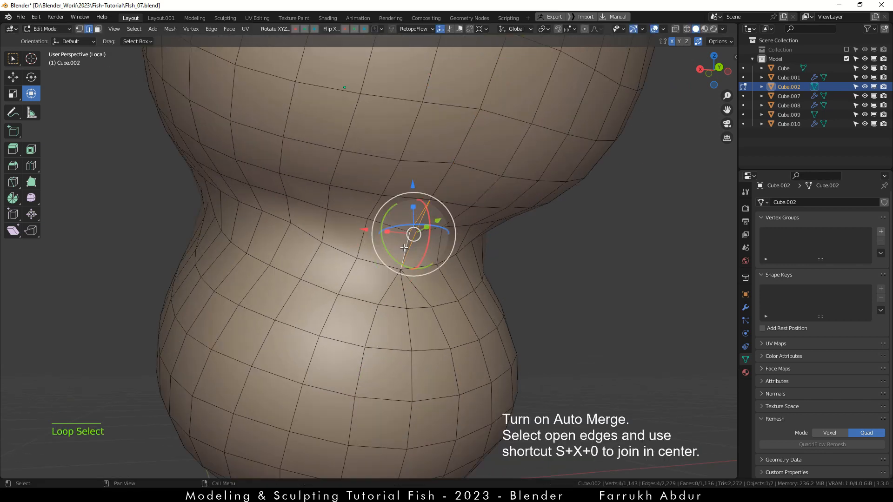
key("s")
key("x")
key("0")
key("Return")
Step: Close the remaining open seam loop on the tail fin by scaling it to 0 along X
scroll(362, 250, "down", 6)
scroll(409, 223, "up", 3)
middle_click_drag(404, 232, 453, 259, "alt")
left_click(389, 277, "alt")
key("s")
key("x")
key("0")
key("Return")
Step: Return to Object Mode, exit local view and check the repaired tail fin on the whole fish from the side
scroll(390, 277, "down", 3)
key("Tab")
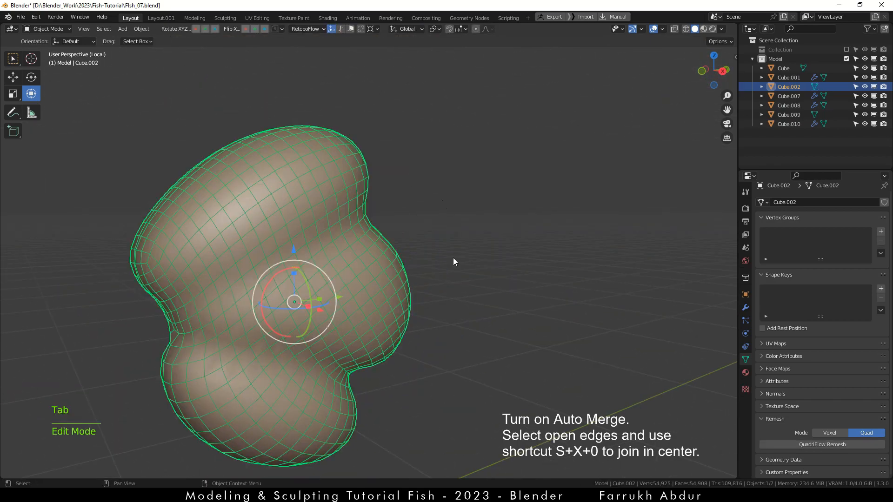
left_click(455, 260)
key("alt+q")
middle_click_drag(386, 291, 445, 313, "alt")
middle_click_drag(411, 232, 438, 253)
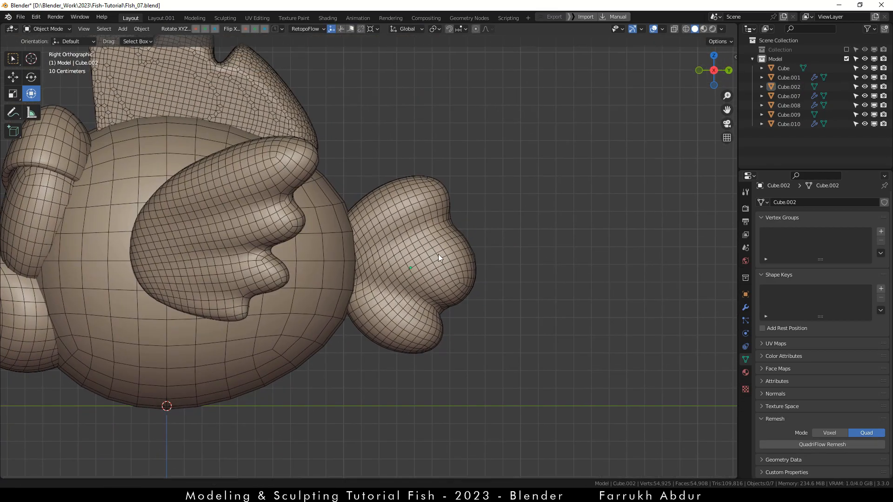
left_click(432, 265)
key("Home")
Step: Isolate the top fin and run QuadriFlow Remesh with 1200 faces and Use Mesh Symmetry, Preserve Sharp, Preserve Mesh Boundary and Smooth Normals on
left_click(286, 163)
key("KP_Decimal")
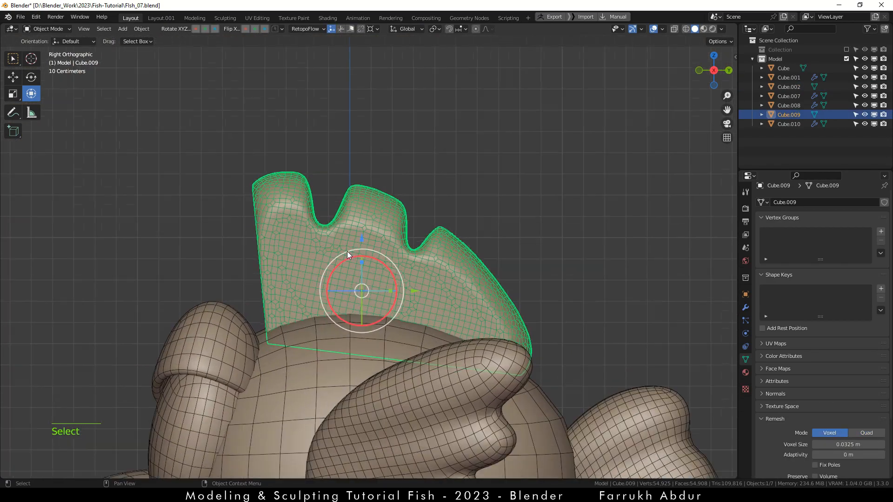
key("KP_Divide")
scroll(347, 251, "up", 2)
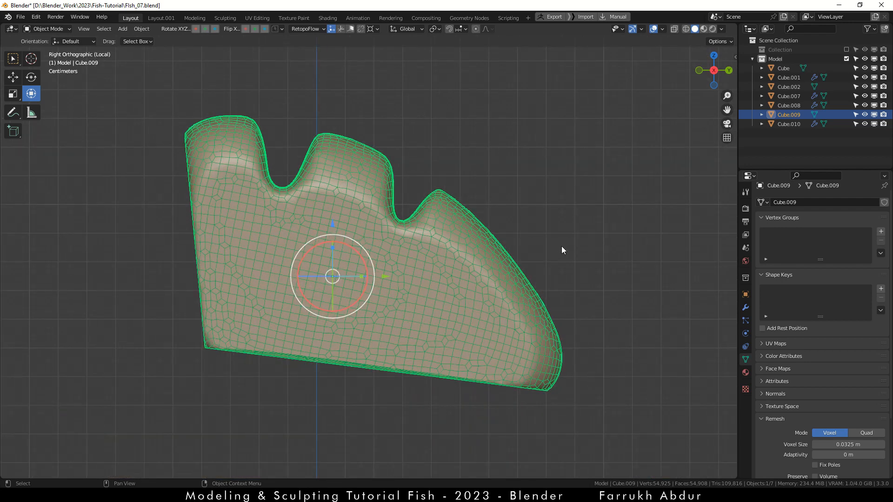
left_click(866, 432)
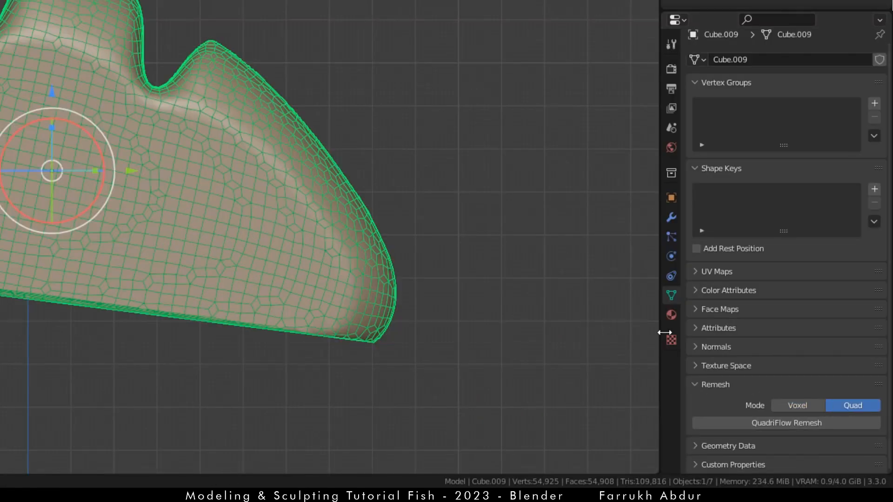
left_click(768, 421)
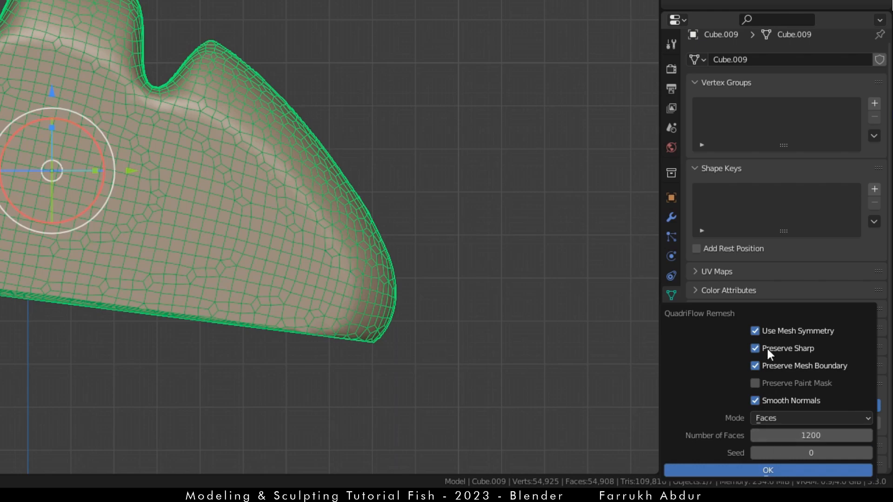
left_click(762, 471)
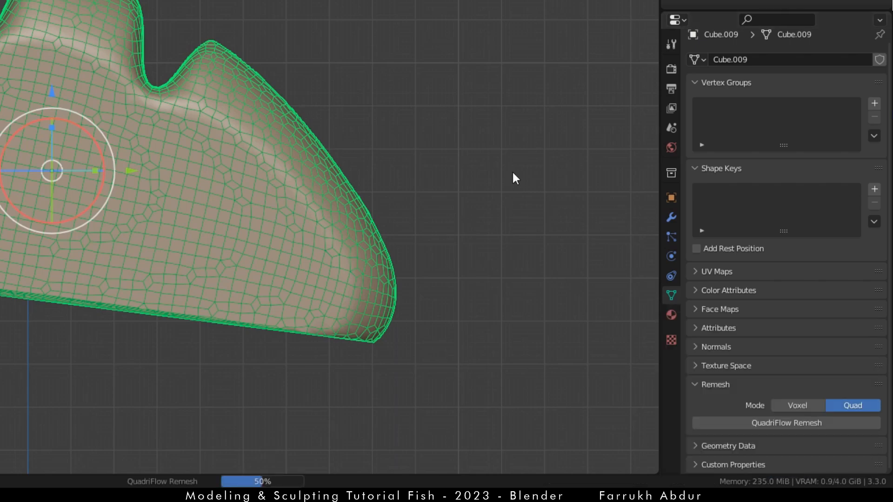
key("F4")
key("F4")
left_click(318, 239)
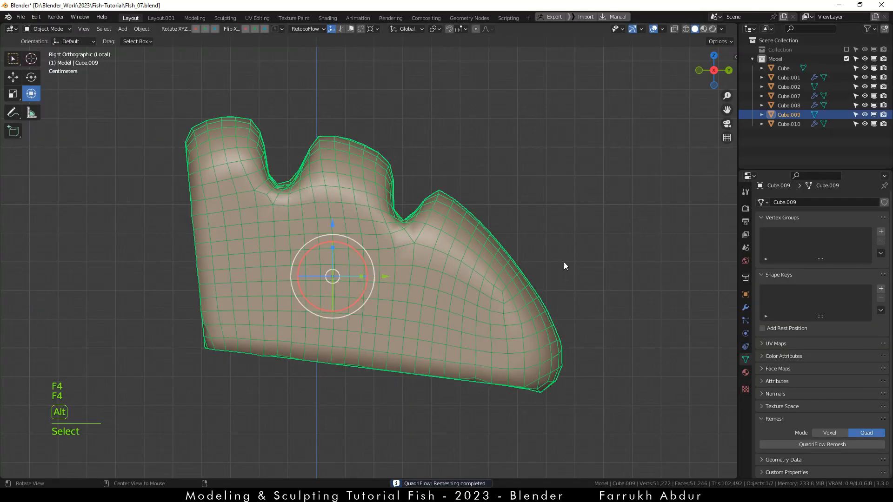
Step: In Edit Mode, close the lower open seam loop on the top fin's end face by scaling it to 0 along X
middle_click_drag(398, 149, 291, 234, "alt")
middle_click_drag(492, 317, 649, 263, "alt")
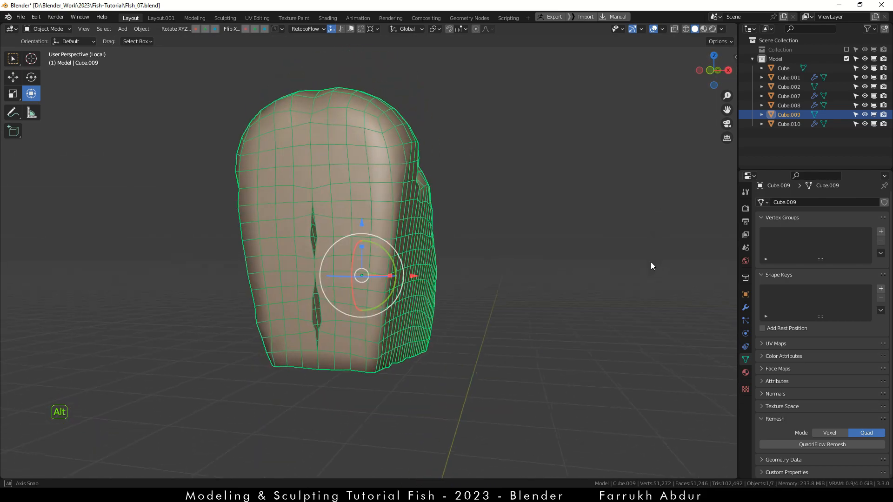
scroll(649, 263, "up", 3)
key("Tab")
left_click(332, 295)
left_click(321, 283, "alt")
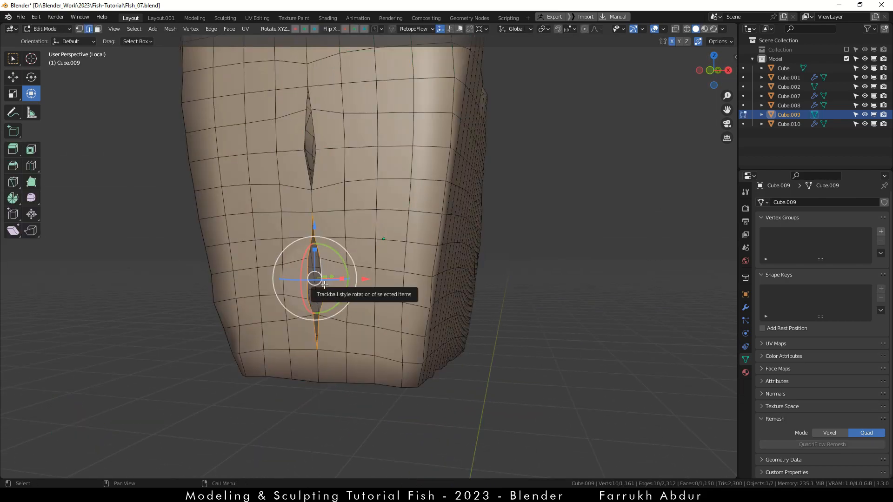
key("s")
key("x")
key("0")
key("Return")
Step: Close the upper seam gap on the top fin by scaling it to 0 along X, and return to the whole fish in Object Mode
scroll(315, 129, "down", 4)
middle_click_drag(315, 129, 511, 276, "alt")
key("s")
key("x")
key("0")
key("Return")
key("Tab")
left_click(431, 284)
key("alt+q")
scroll(490, 277, "up", 2)
Step: Add a Multiresolution modifier to the top fin and subdivide it to level 2
left_click(489, 278)
left_click(383, 294)
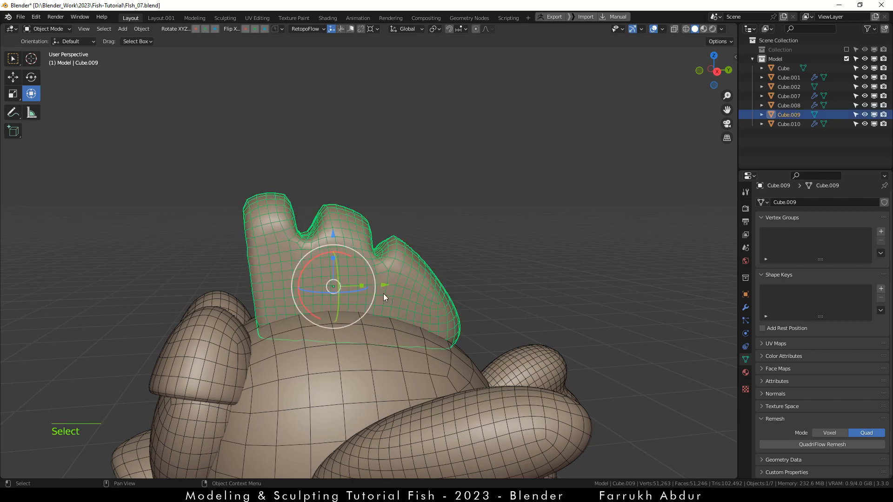
left_click(746, 307)
left_click(787, 209)
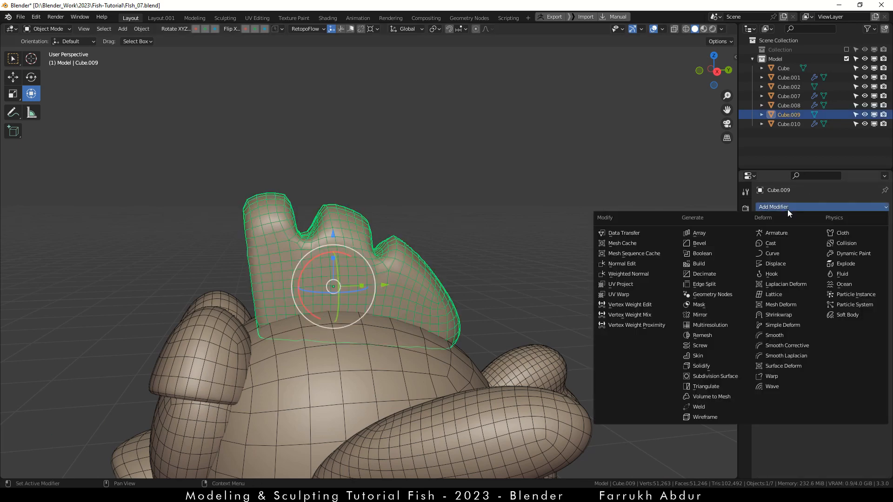
left_click(709, 313)
left_click(774, 259)
left_click(773, 257)
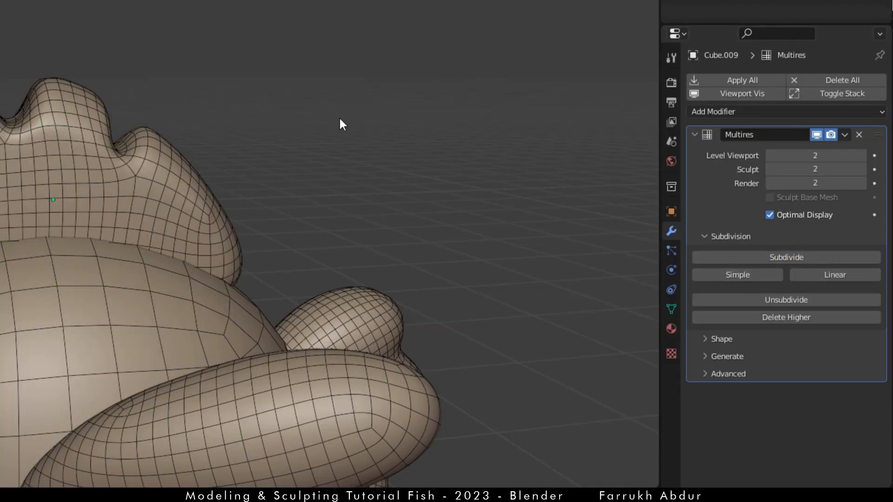
Step: Add a Multiresolution modifier to the tail fin and subdivide it to level 2
middle_click_drag(339, 124, 287, 200)
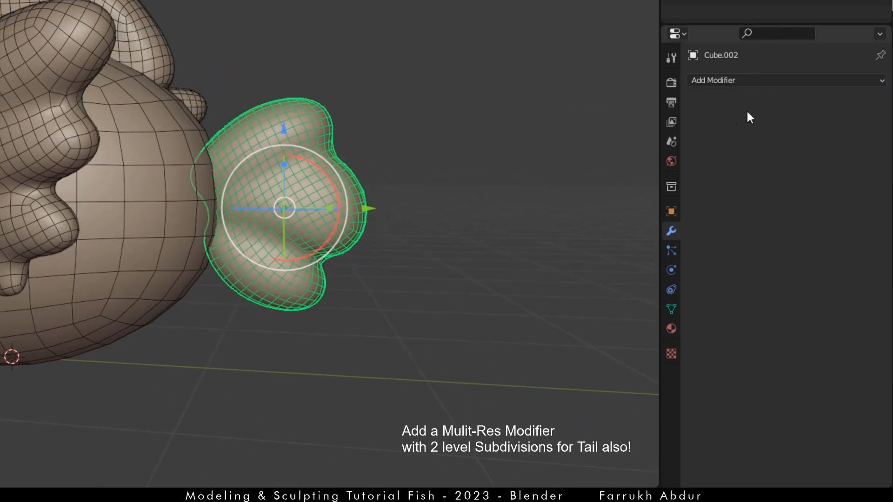
left_click(744, 80)
left_click(614, 256)
left_click(733, 255)
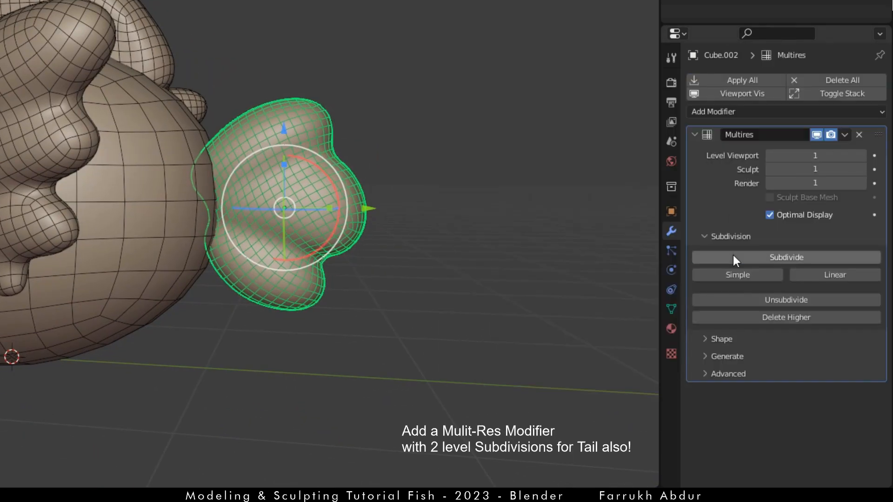
left_click(733, 255)
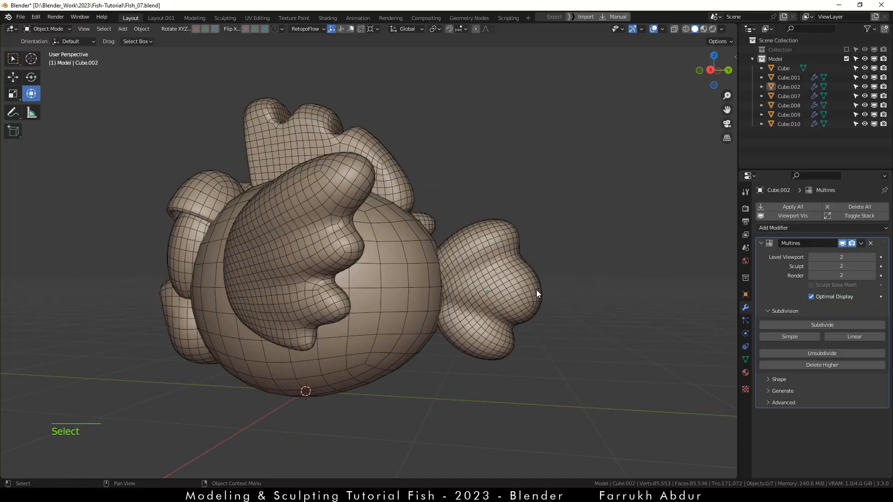
Step: Hide the wireframe and add a level 2 Subdivision Surface modifier to the fish's body
key("F4")
scroll(553, 278, "down", 2)
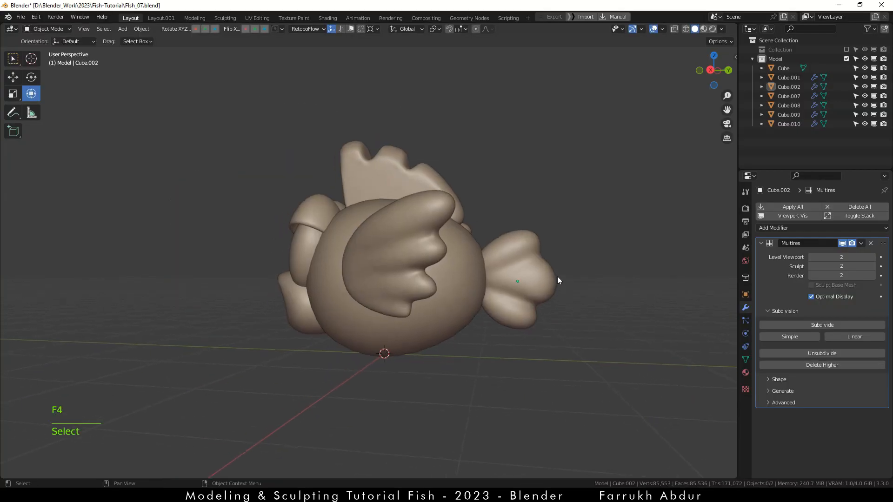
scroll(516, 284, "up", 2)
left_click(455, 297)
left_click_drag(458, 348, 516, 337, "alt")
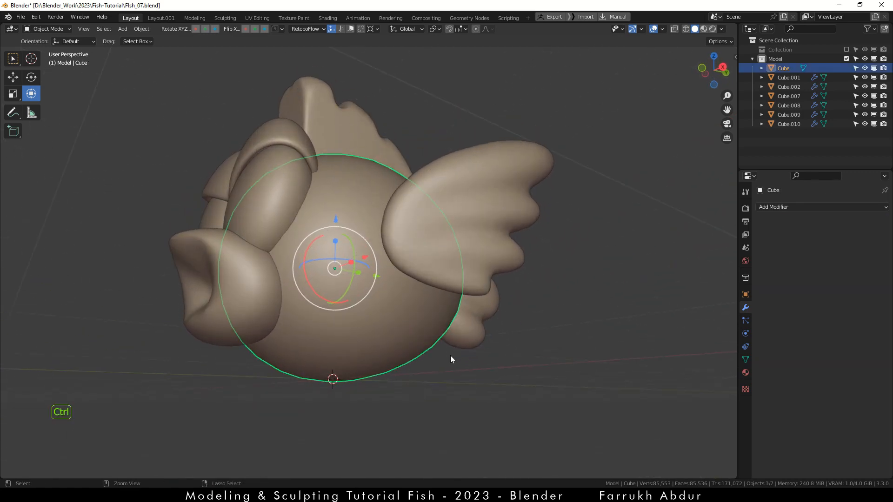
key("ctrl+2")
left_click_drag(414, 375, 406, 239, "alt")
left_click(398, 403)
Step: Switch the top fin to Sculpt Mode and set up the Grab brush with a 216 px radius
scroll(406, 237, "up", 4)
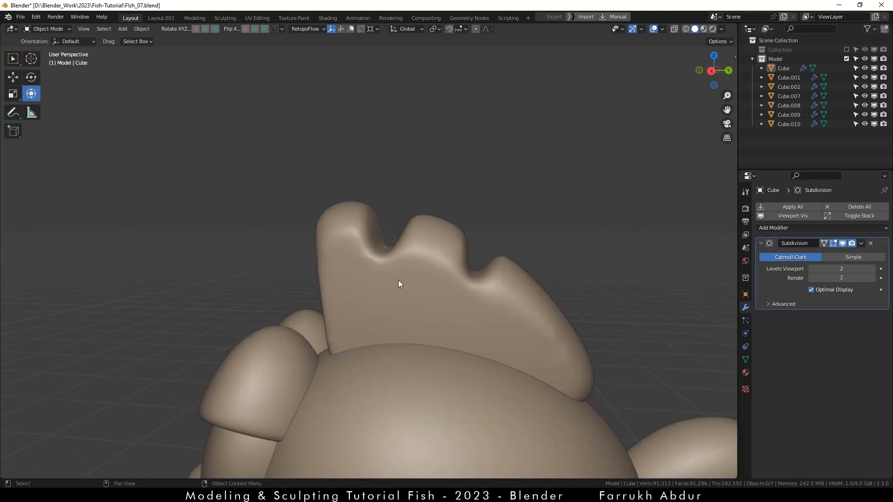
left_click(398, 280)
scroll(390, 317, "up", 1)
middle_click_drag(389, 320, 411, 312)
scroll(358, 211, "up", 3)
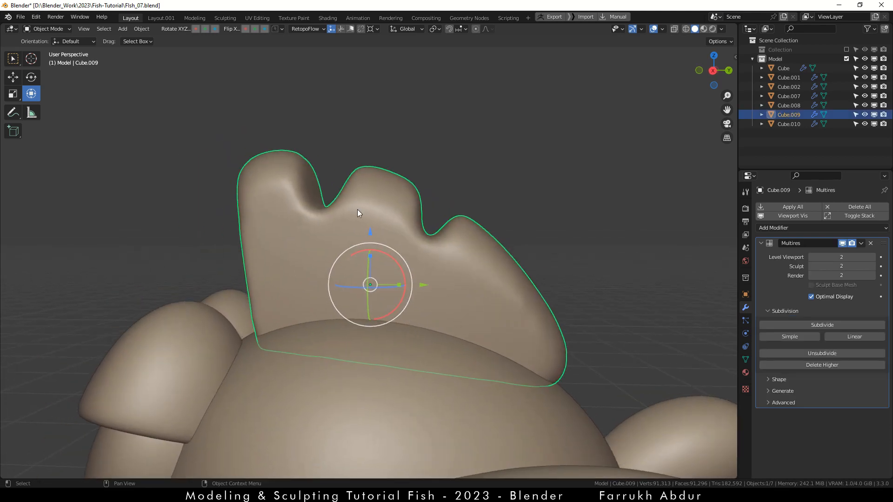
key("Tab")
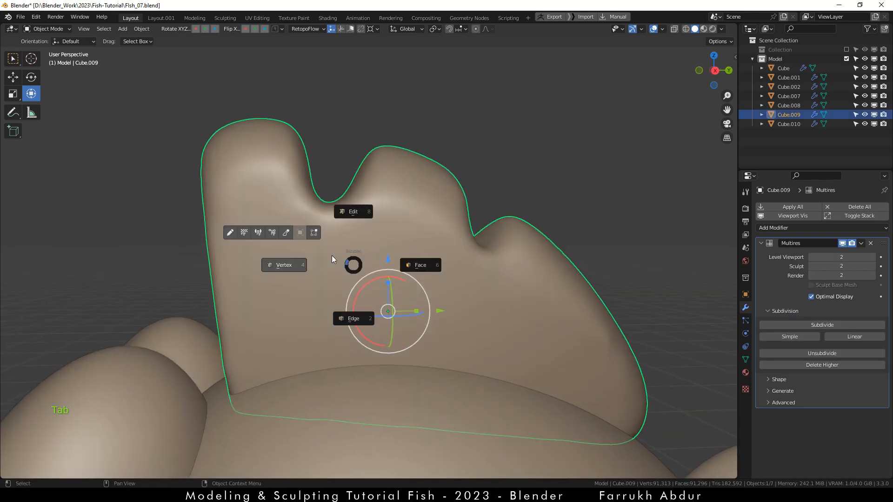
left_click(287, 234)
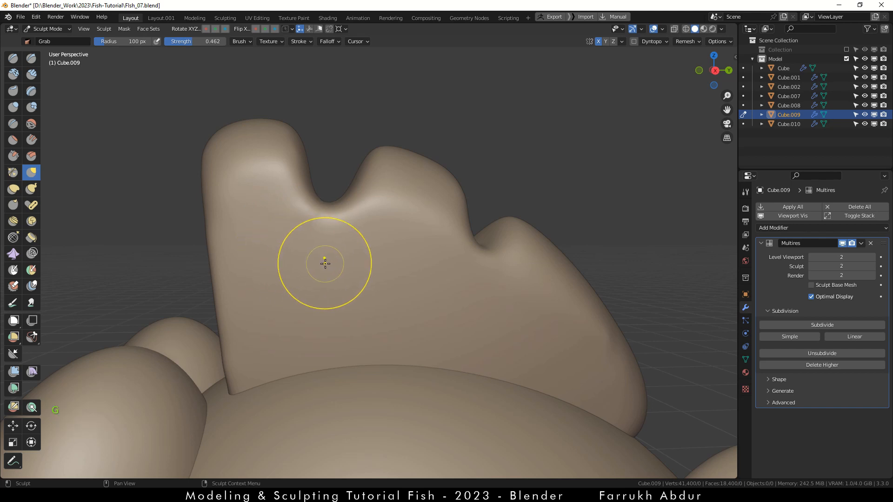
key("f")
left_click(379, 273)
middle_click_drag(279, 215, 288, 238, "shift")
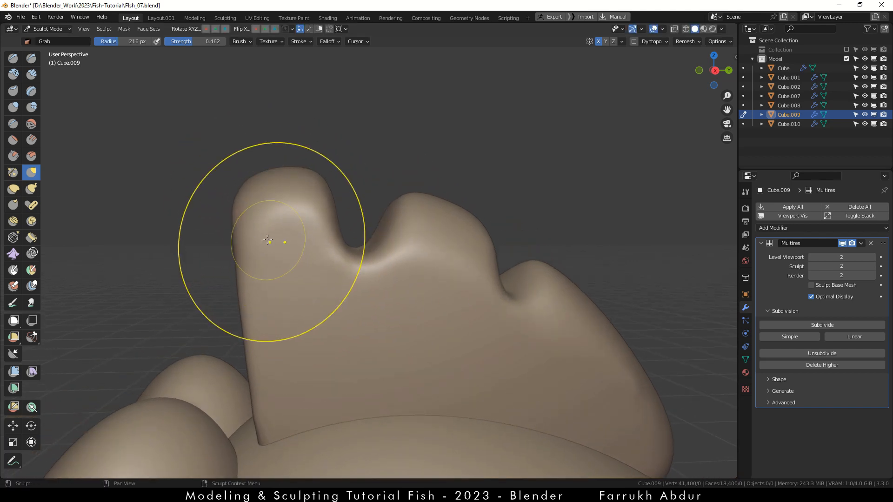
Step: Reshape the top fin's first two lobes and the notch between them with the Grab brush
mouse_move(431, 275)
left_mouse_down()
mouse_move(434, 251)
mouse_move(469, 239)
left_mouse_up()
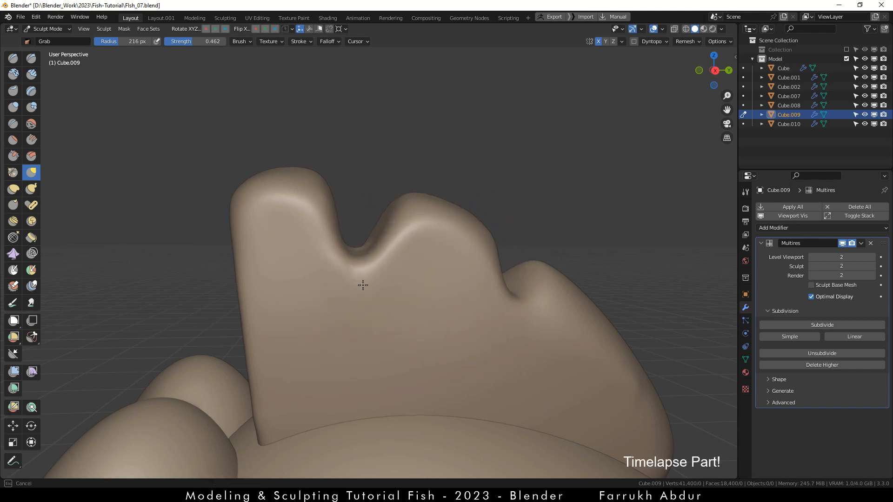
left_click_drag(362, 285, 372, 277)
middle_click_drag(394, 253, 376, 274)
middle_click_drag(455, 347, 450, 335)
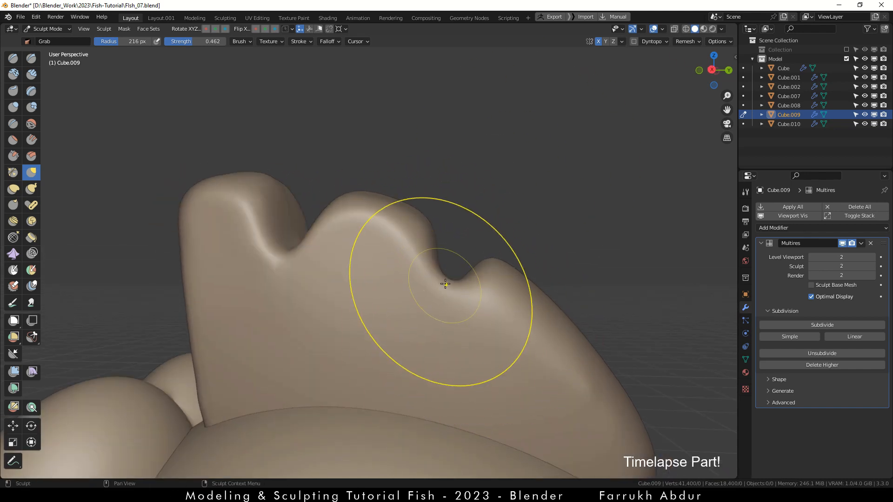
Step: Reshape the top fin's middle lobe and its rear notch with a 152 px Grab brush, and smooth the fin's rear edge
key("f")
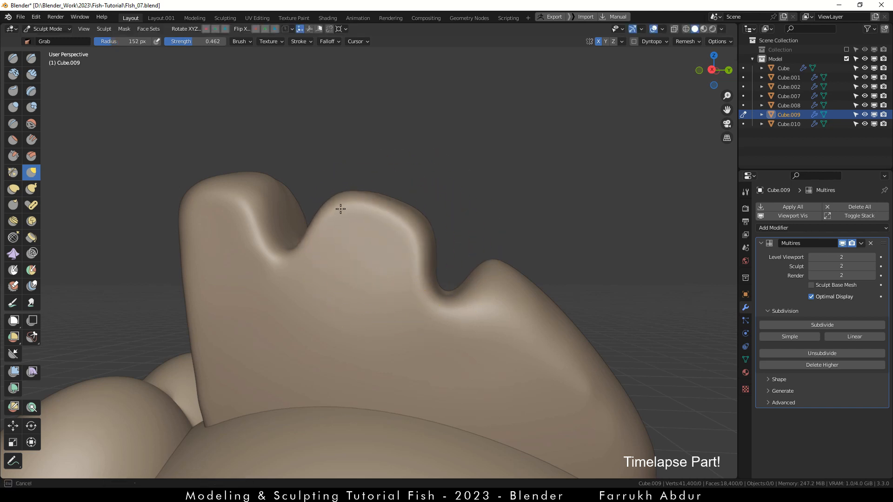
left_click_drag(340, 209, 340, 203)
middle_click_drag(491, 277, 489, 246, "shift")
left_click_drag(601, 364, 607, 385, "shift")
middle_click_drag(575, 344, 553, 316, "shift")
mouse_move(372, 279)
middle_mouse_down()
mouse_move(353, 265)
mouse_move(364, 272)
middle_mouse_up()
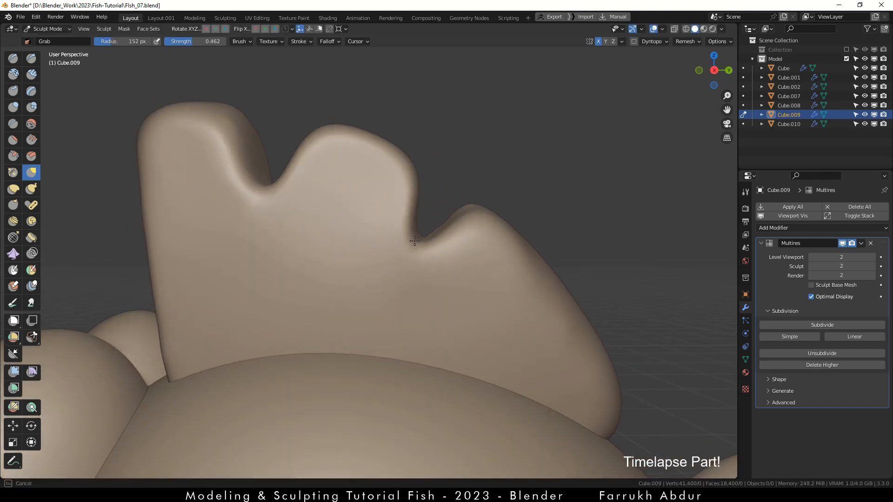
mouse_move(414, 241)
middle_mouse_down()
mouse_move(389, 259)
mouse_move(378, 217)
middle_mouse_up()
middle_click_drag(325, 183, 485, 136)
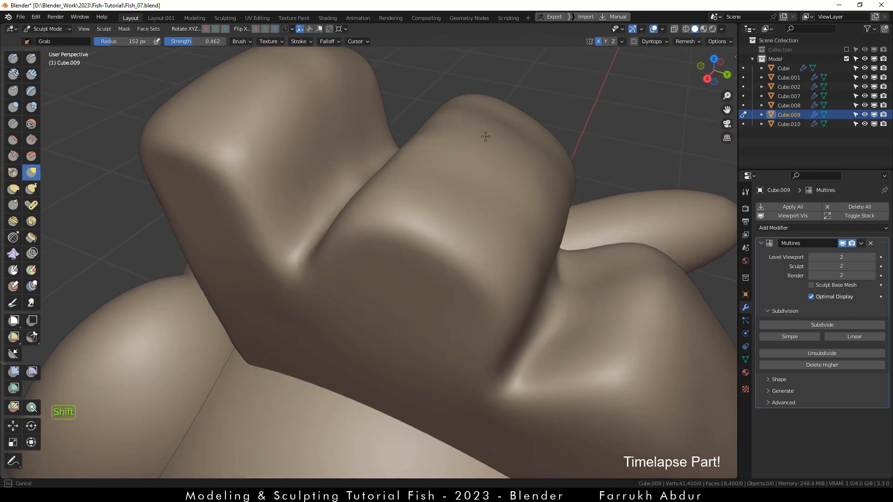
middle_click_drag(410, 149, 357, 142)
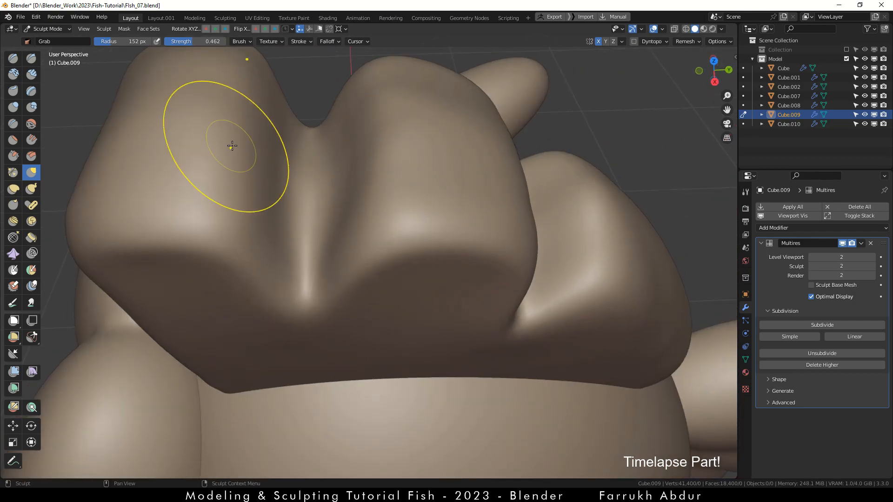
Step: Show the wireframe and compare the top fin's Multires sculpt levels by stepping down and back up to level 2
key("F4")
key("Page_Down")
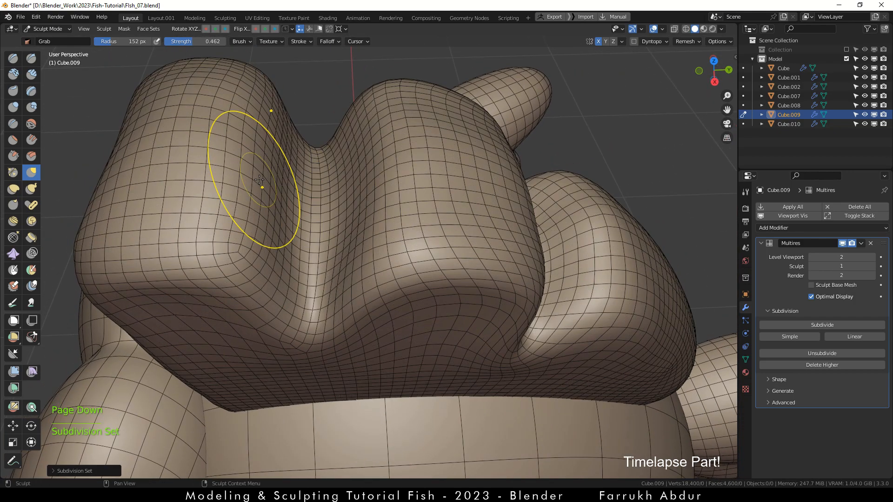
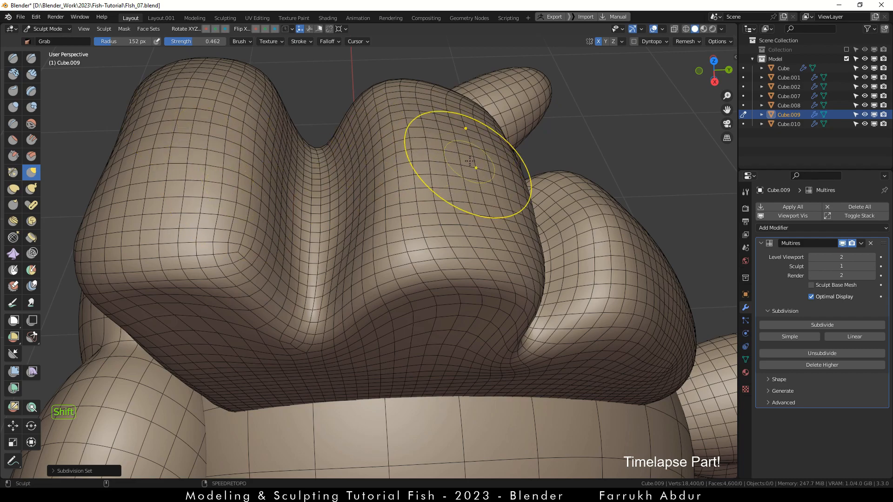
key("Page_Down")
key("Page_Up")
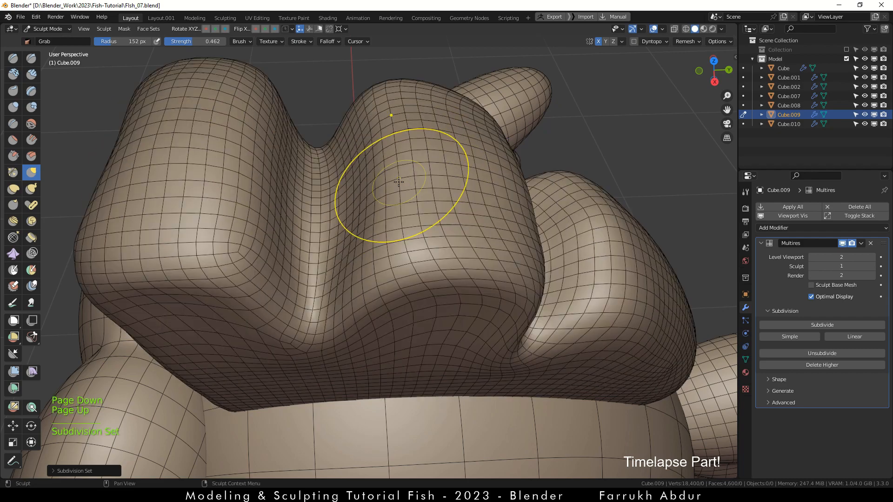
key("Page_Up")
left_click_drag(396, 177, 396, 125, "alt")
mouse_move(396, 177)
middle_mouse_down()
mouse_move(336, 91)
mouse_move(321, 84)
middle_mouse_up()
Step: Turn off Fast Navigate for sculpting and hide the wireframe
left_click(721, 41)
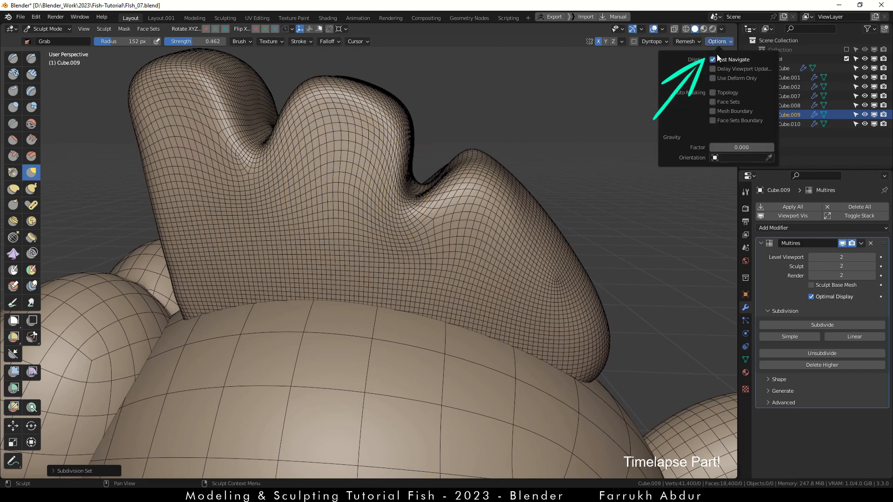
left_click(714, 58)
left_click_drag(528, 225, 528, 259, "alt")
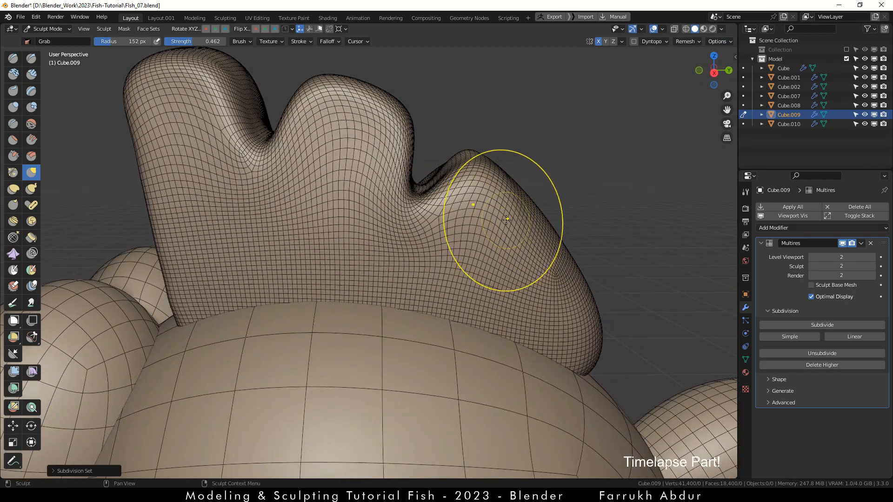
key("F4")
key("shift")
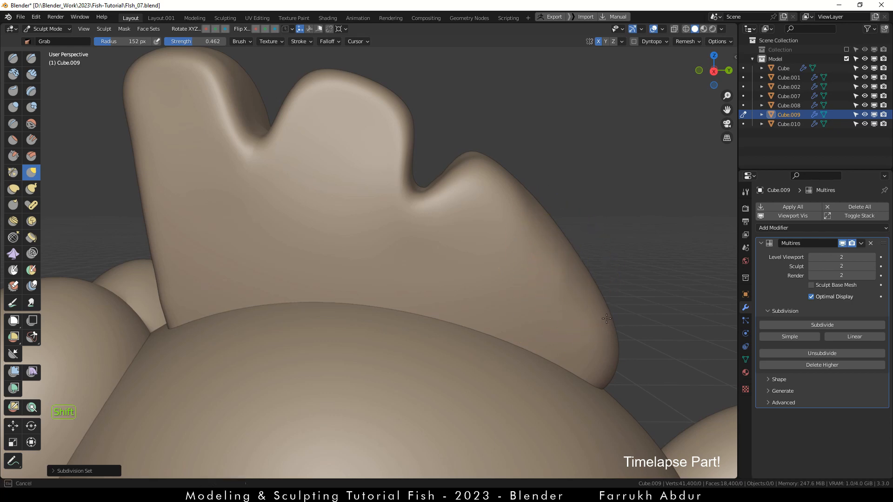
Step: Switch to the Pinch/Magnify brush for the top fin and set its radius to 86 px
scroll(267, 264, "down", 3)
left_click_drag(267, 263, 183, 266, "alt")
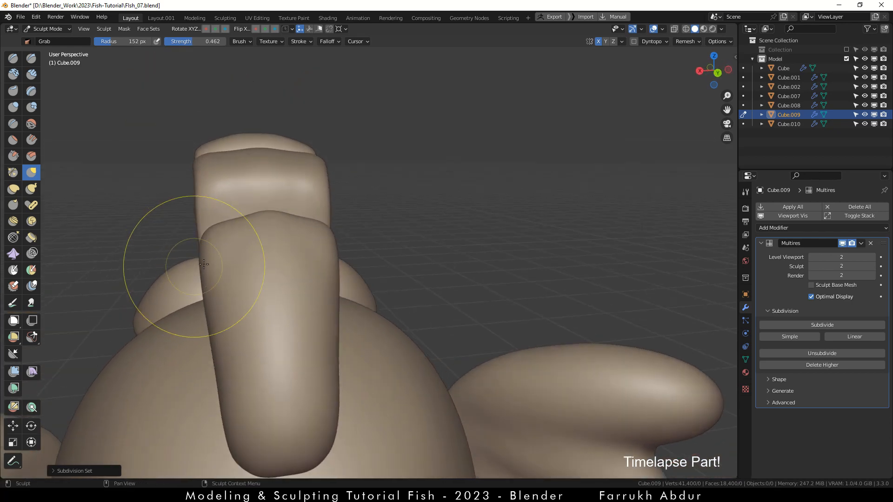
left_click_drag(251, 365, 309, 318, "alt")
middle_click_drag(309, 319, 409, 321)
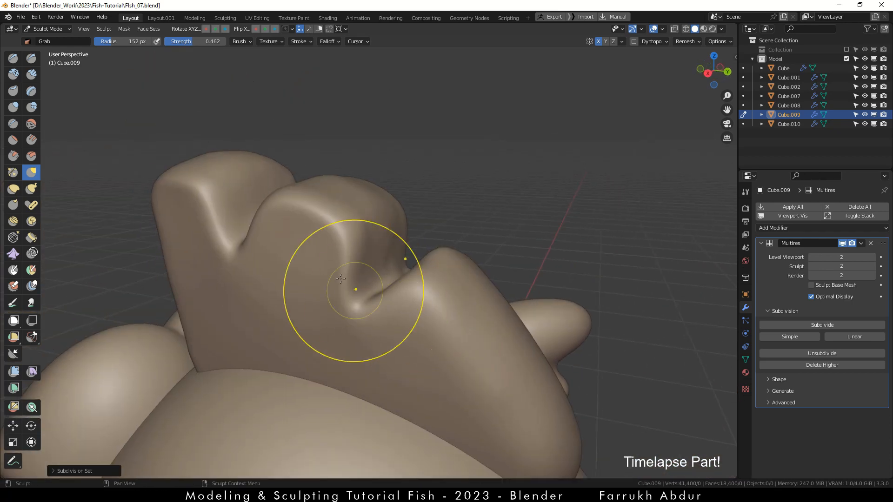
left_click_drag(274, 279, 310, 268, "alt")
scroll(374, 257, "up", 1)
left_click_drag(355, 297, 328, 280, "alt")
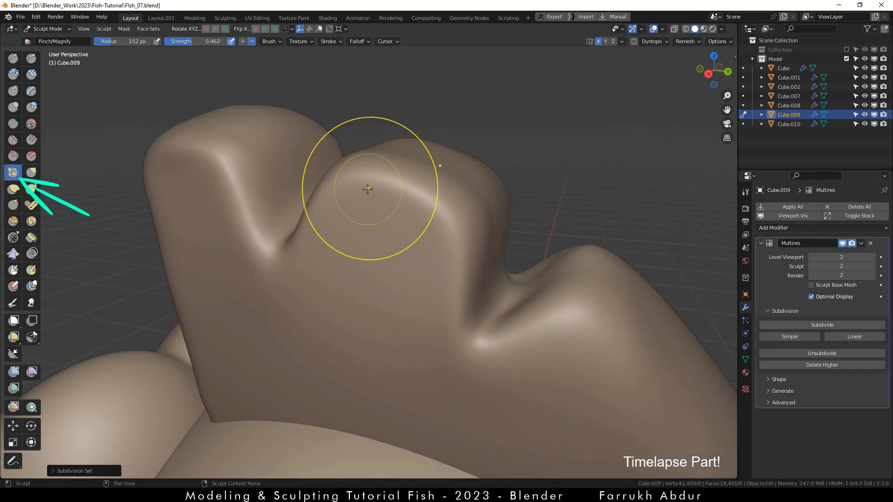
key("f")
left_click(337, 186)
mouse_move(335, 206)
left_mouse_down("alt")
mouse_move(356, 224)
mouse_move(354, 232)
left_mouse_up("alt")
scroll(348, 247, "down", 3)
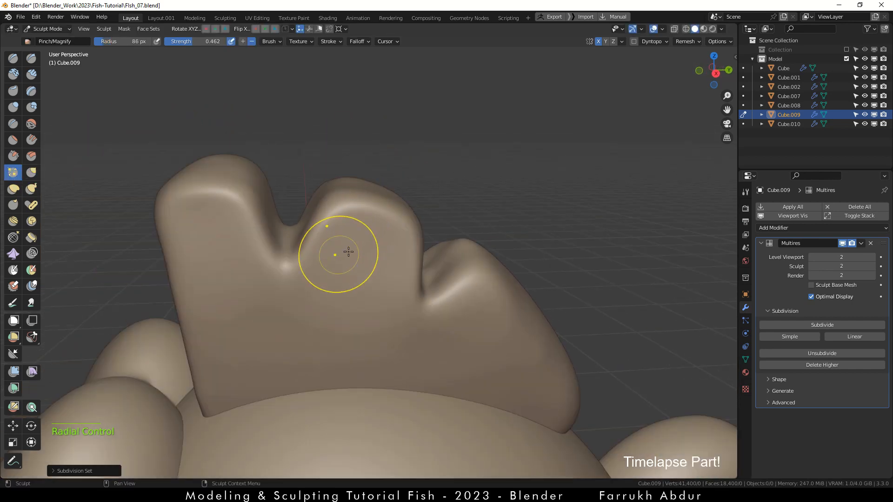
Step: Enlarge the Pinch/Magnify brush radius to 115 px and enable Stabilize Stroke for it
mouse_move(297, 242)
left_mouse_down("alt")
mouse_move(344, 215)
mouse_move(313, 279)
left_mouse_up("alt")
middle_click_drag(313, 279, 313, 265)
key("f")
left_click(321, 268)
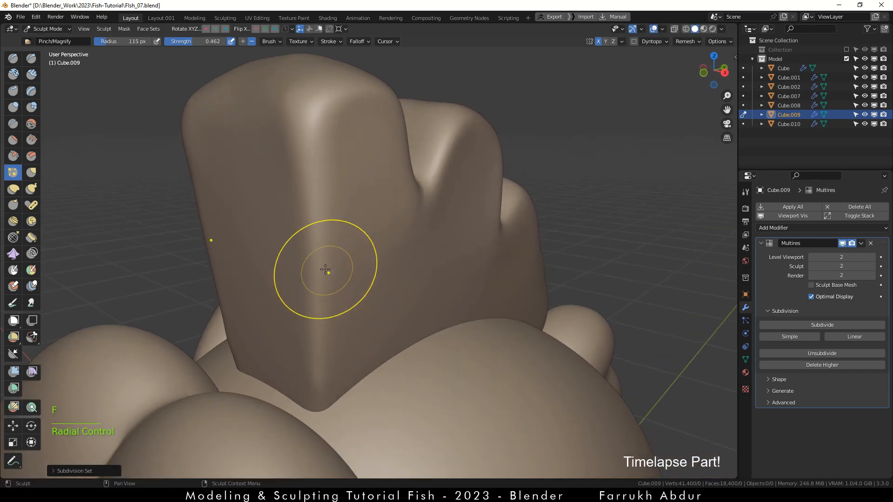
left_click(329, 41)
left_click(323, 174)
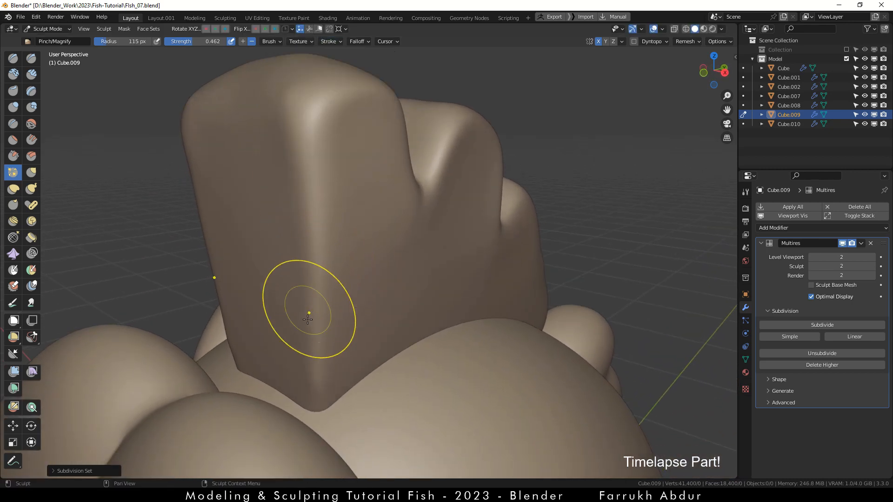
Step: Pinch the top fin's vertical front edge, and pinch the first lobe's rim with the radius set to 87 px
left_click_drag(308, 313, 318, 108)
left_click_drag(367, 195, 313, 179, "alt")
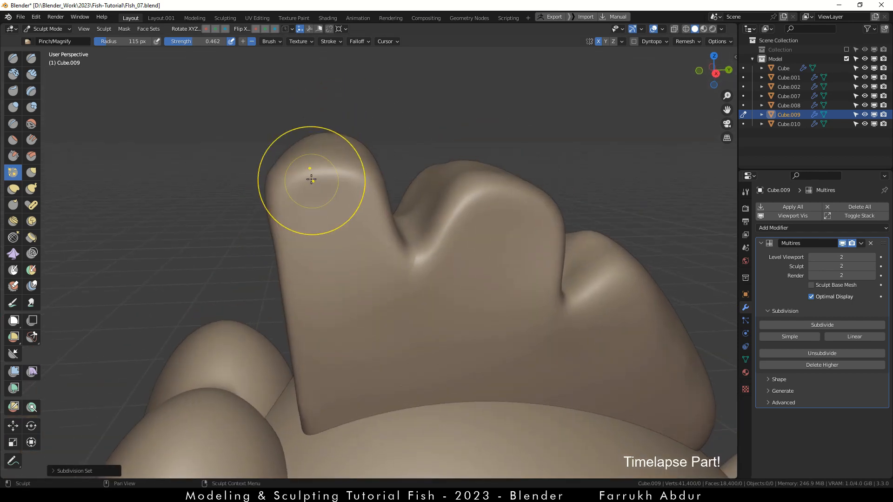
scroll(312, 179, "up", 2)
key("f")
left_click(299, 178)
left_click_drag(258, 177, 339, 167)
left_click_drag(241, 171, 245, 170)
Step: Pinch the rim of the top fin's middle lobe and the fin's lower rear edge
middle_click_drag(398, 195, 259, 130)
middle_click_drag(404, 113, 222, 98)
mouse_move(222, 98)
left_mouse_down()
mouse_move(285, 107)
mouse_move(283, 123)
left_mouse_up()
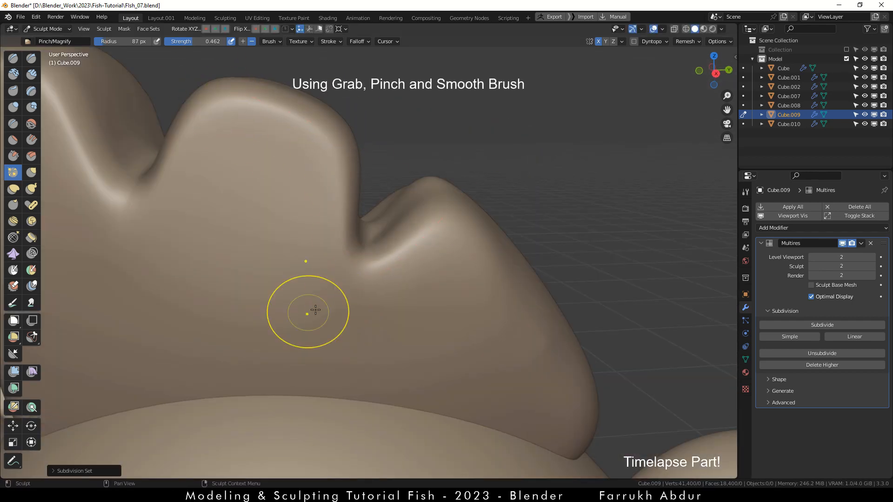
middle_click_drag(449, 248, 355, 178)
left_click_drag(431, 219, 416, 207, "alt")
scroll(468, 335, "down", 1)
left_click_drag(516, 379, 549, 446)
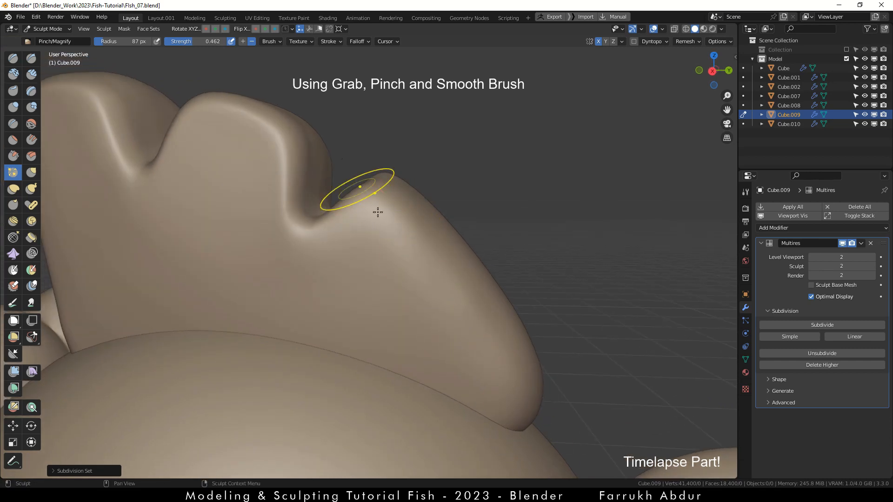
Step: Reshape the top of the fin's rear lobe with the Grab brush at a 154 px radius
scroll(404, 272, "down", 2)
mouse_move(404, 273)
left_mouse_down("alt")
mouse_move(351, 270)
mouse_move(328, 291)
left_mouse_up("alt")
scroll(387, 200, "up", 2)
key("g")
key("f")
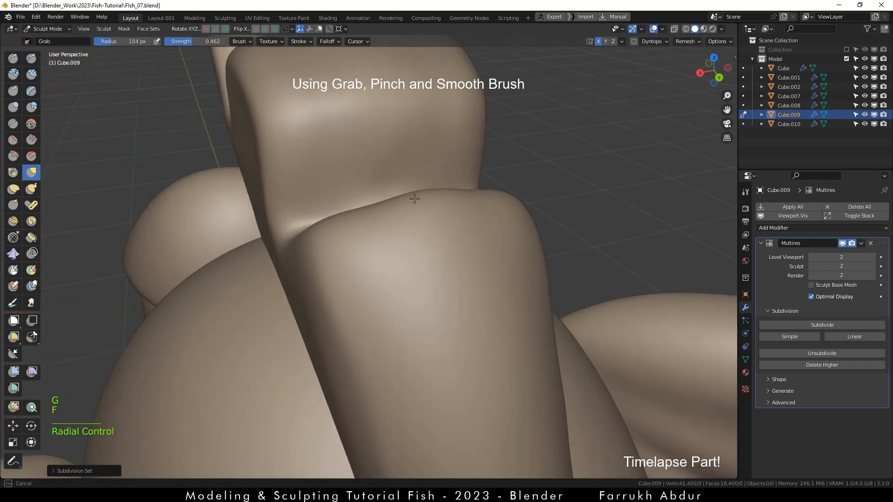
left_click_drag(414, 198, 401, 210)
middle_click_drag(391, 228, 395, 358, "shift")
middle_click_drag(279, 261, 291, 249)
Step: Pinch the edges around the notch between the middle and rear lobes with the Pinch/Magnify brush at a 94 px radius
key("p")
key("f")
left_click(344, 231)
left_click_drag(344, 250, 477, 222)
middle_click_drag(476, 223, 409, 348)
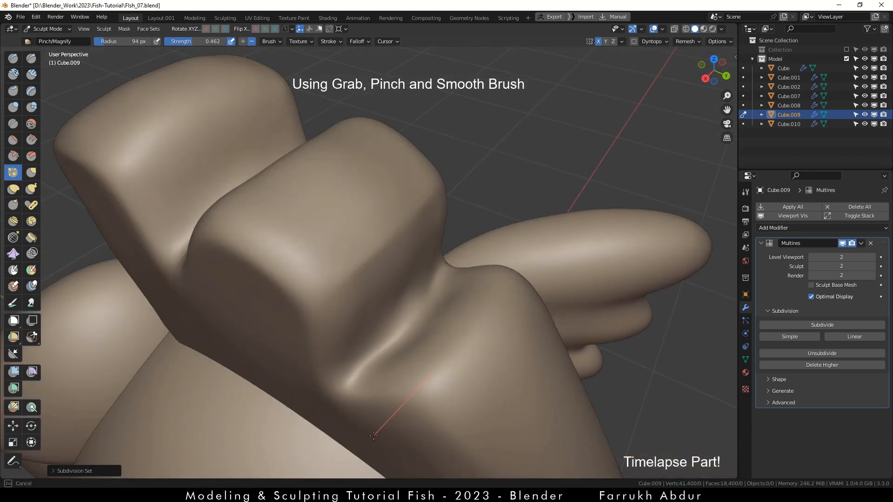
mouse_move(373, 435)
middle_mouse_down()
mouse_move(440, 325)
mouse_move(471, 382)
mouse_move(399, 230)
mouse_move(424, 215)
mouse_move(333, 223)
mouse_move(299, 263)
mouse_move(289, 259)
middle_mouse_up()
Step: Pull the upper front corner of the top fin's first lobe in side view with the Grab brush at a 290 px radius
key("g")
key("f")
left_click(429, 205)
key("f")
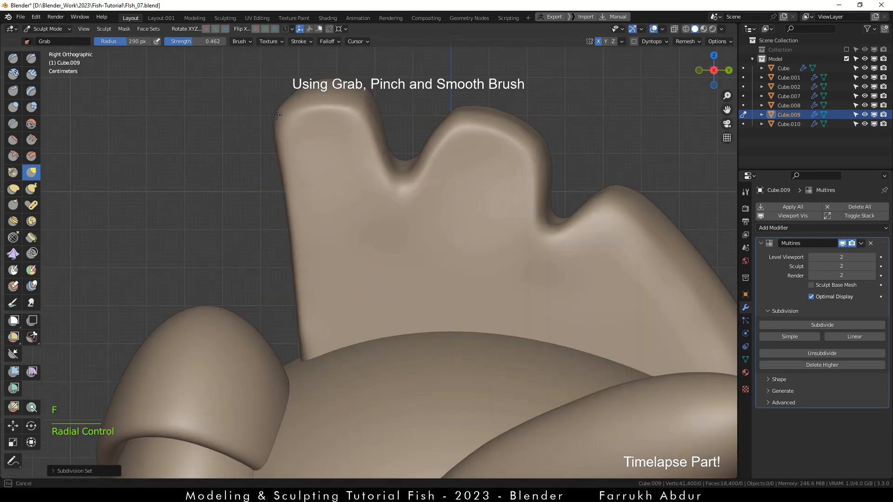
left_click(276, 115)
mouse_move(265, 70)
middle_mouse_down("shift")
mouse_move(294, 211)
mouse_move(316, 206)
middle_mouse_up("shift")
scroll(360, 198, "down", 2)
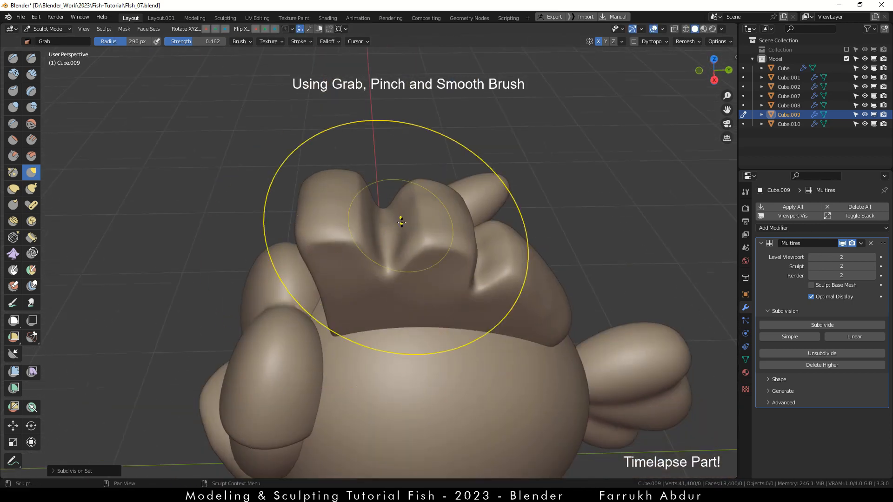
Step: Refine the top fin's overall shape with the Grab brush, reducing its radius to 205 px
scroll(400, 221, "up", 3)
key("f")
left_click(445, 227)
scroll(359, 223, "down", 4)
mouse_move(410, 248)
middle_mouse_down("alt")
mouse_move(358, 223)
mouse_move(449, 269)
mouse_move(446, 221)
middle_mouse_up("alt")
scroll(446, 221, "up", 2)
key("f")
left_click(488, 222)
left_click_drag(365, 223, 349, 224)
scroll(333, 159, "down", 5)
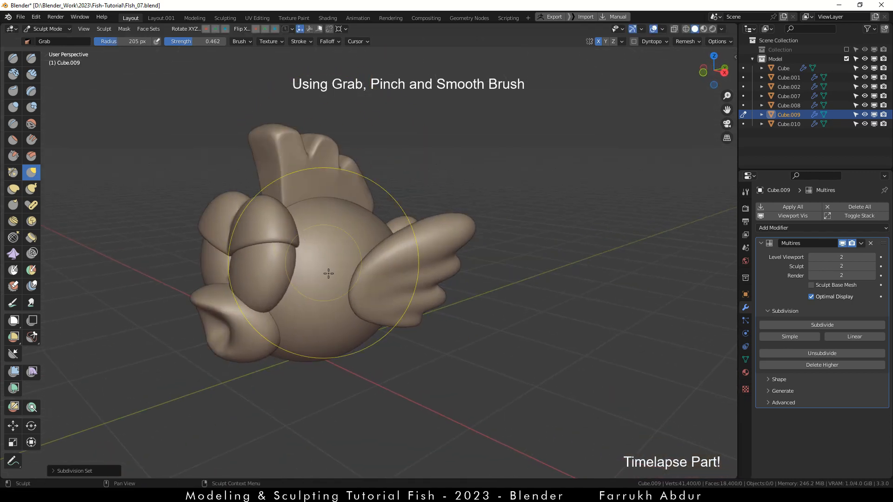
middle_click_drag(384, 329, 355, 265)
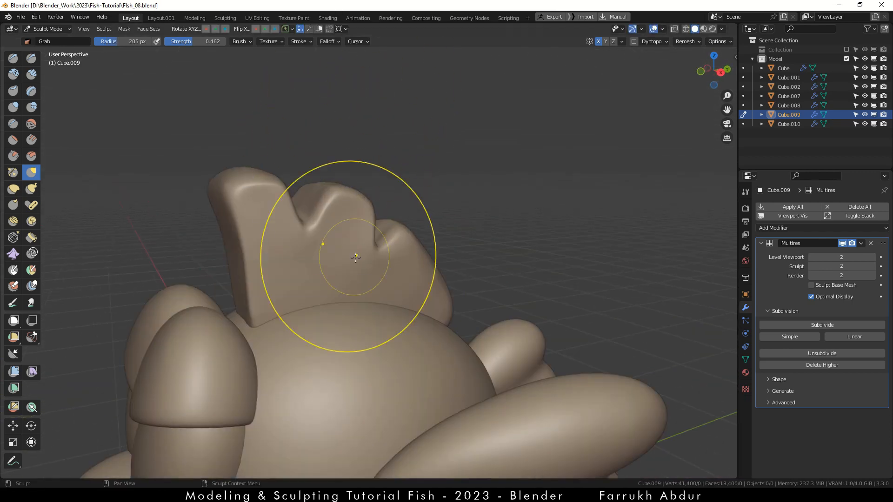
Step: Set the brush radius to 78 px, switch to the Draw Sharp brush and enable Stabilize Stroke for it
scroll(356, 258, "up", 2)
middle_click_drag(355, 258, 370, 198, "alt")
key("f")
left_click(260, 219)
middle_click_drag(292, 200, 319, 201)
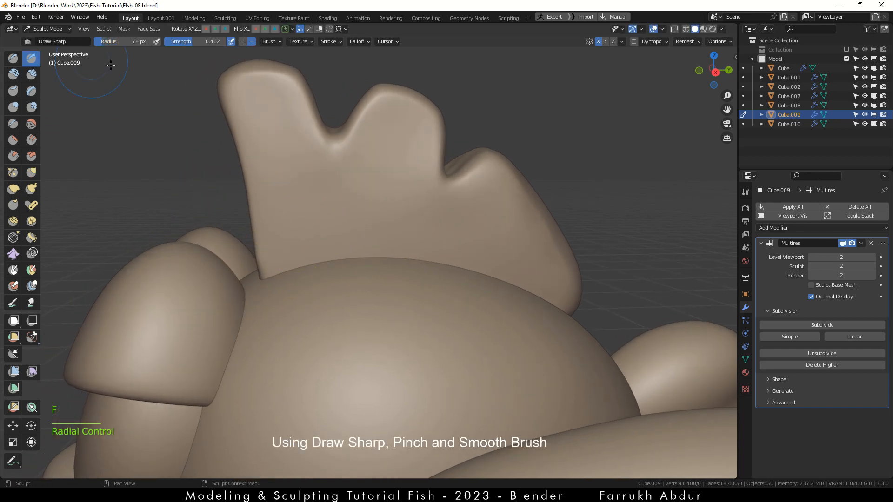
scroll(141, 103, "up", 1)
left_click(332, 41)
left_click(321, 173)
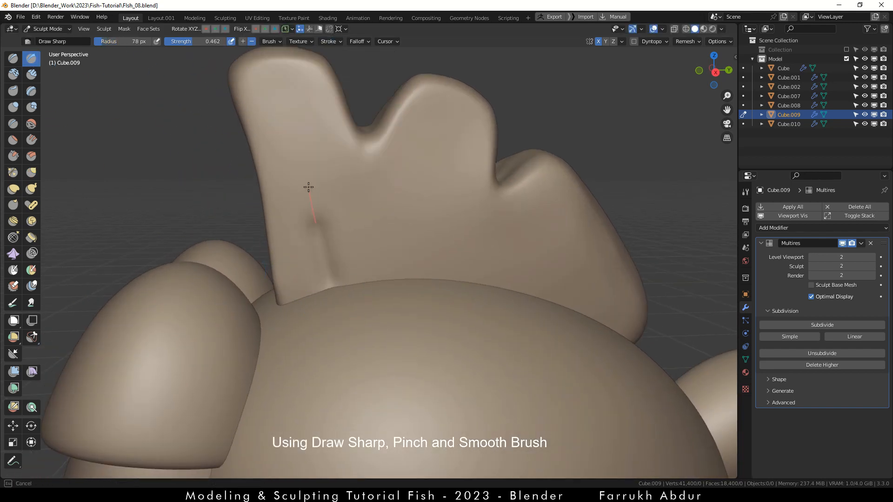
Step: Carve four grooves rising from the base of the top fin with the Draw Sharp brush
left_click_drag(410, 145, 410, 142)
middle_click_drag(484, 294, 418, 266)
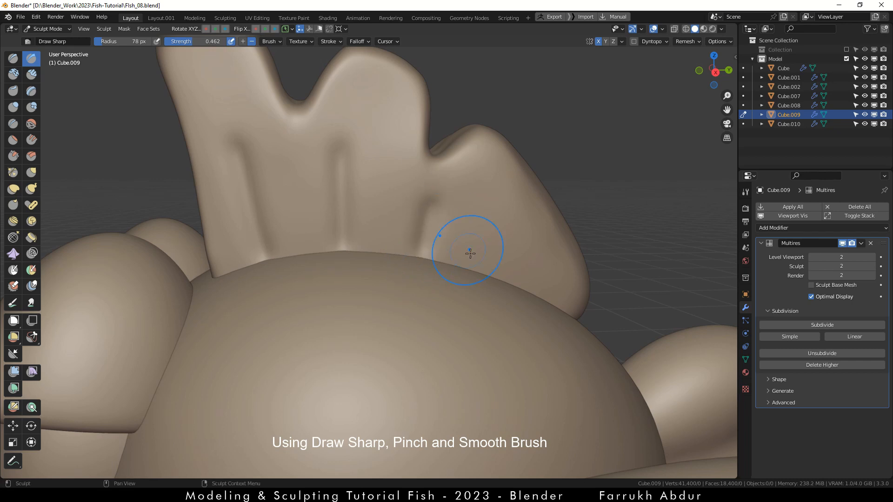
left_click_drag(516, 197, 517, 193)
mouse_move(302, 222)
middle_mouse_down("alt")
mouse_move(285, 223)
mouse_move(324, 242)
middle_mouse_up("alt")
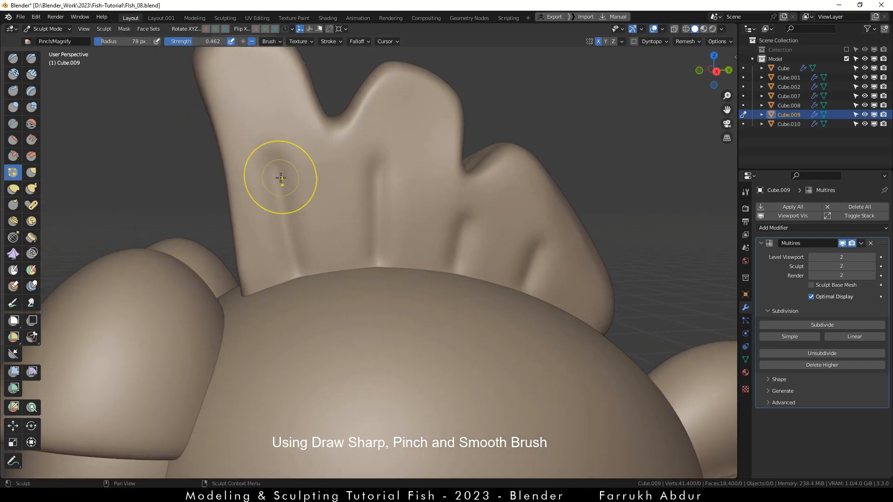
Step: Tighten the top fin's carved grooves with the Pinch/Magnify brush at a 114 px radius
key("f")
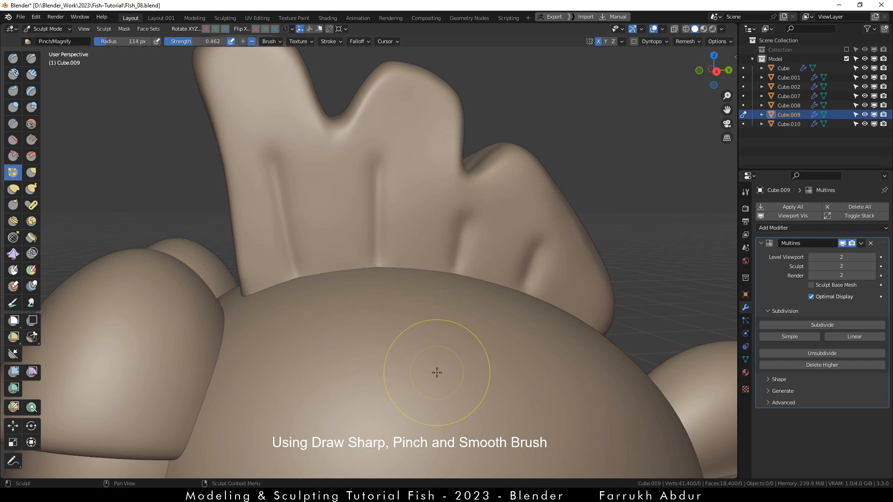
middle_click_drag(437, 372, 459, 274)
left_click_drag(435, 360, 434, 363)
scroll(424, 360, "down", 3)
middle_click_drag(356, 308, 372, 313, "alt")
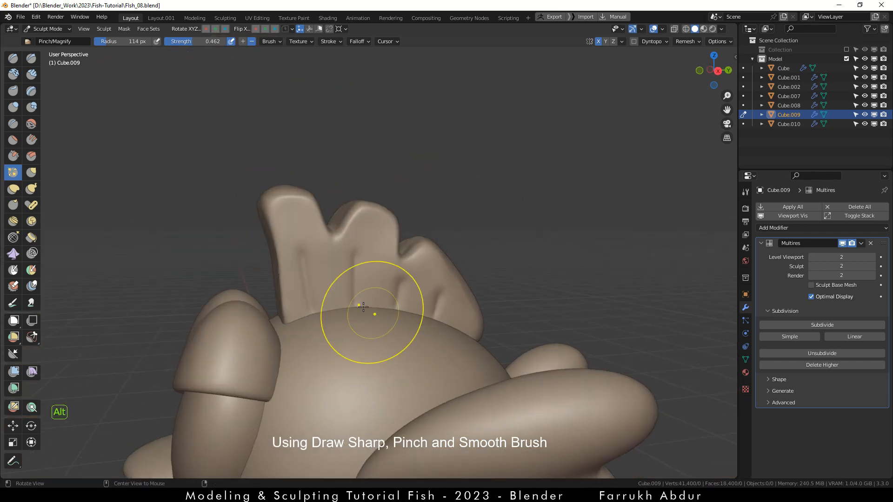
Step: Smooth the grooves along the base of the top fin
scroll(313, 282, "up", 3)
mouse_move(312, 282)
left_mouse_down("shift")
mouse_move(309, 253)
mouse_move(337, 285)
mouse_move(462, 288)
mouse_move(522, 309)
left_mouse_up("shift")
scroll(369, 375, "down", 4)
mouse_move(369, 375)
middle_mouse_down("alt")
mouse_move(329, 285)
mouse_move(415, 356)
middle_mouse_up("alt")
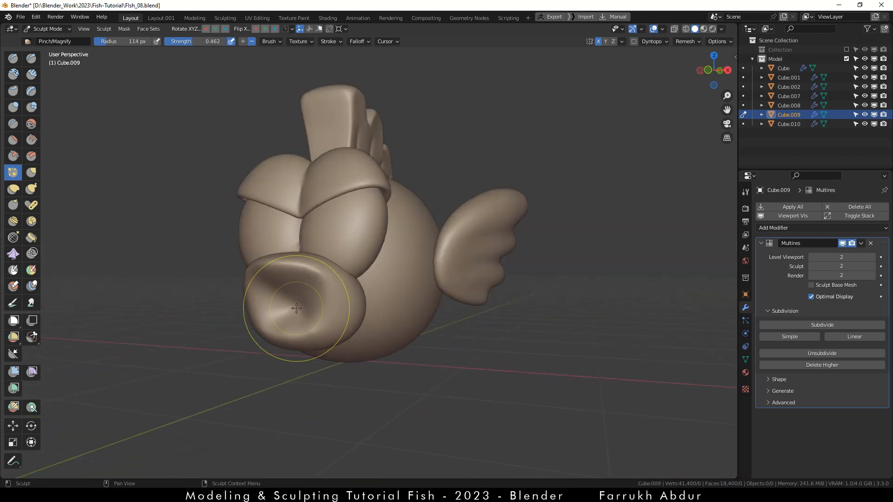
Step: Transfer Sculpt Mode to the fish's mouth and reshape its opening with the Grab brush at a 165 px radius
key("alt+q")
scroll(349, 319, "up", 5)
key("f")
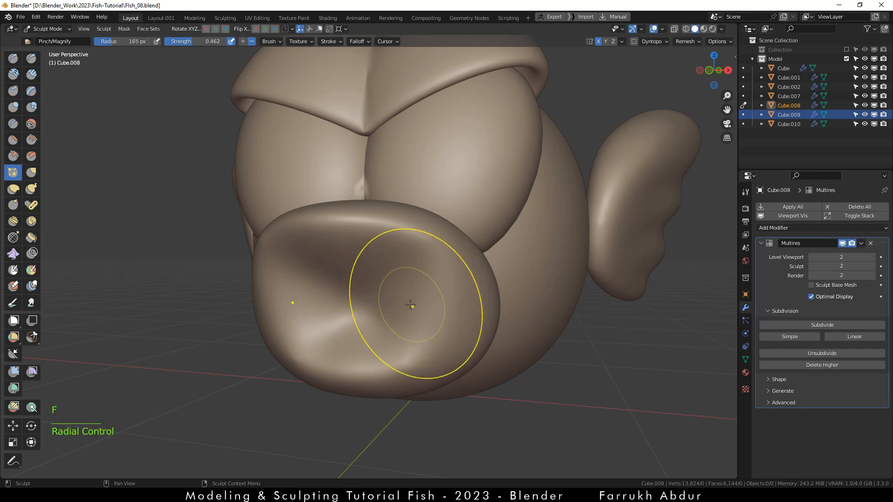
key("g")
left_click_drag(399, 297, 416, 304)
mouse_move(416, 305)
middle_mouse_down("alt")
mouse_move(388, 305)
mouse_move(385, 283)
middle_mouse_up("alt")
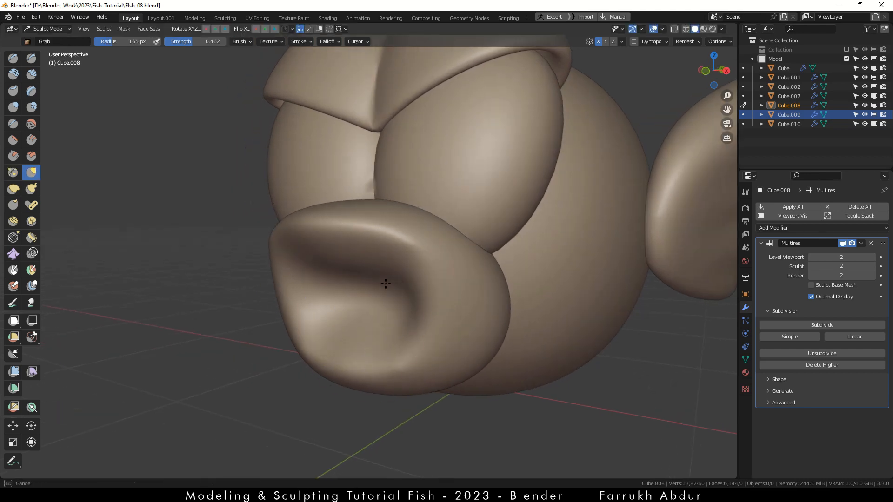
middle_click_drag(375, 324, 339, 314, "alt")
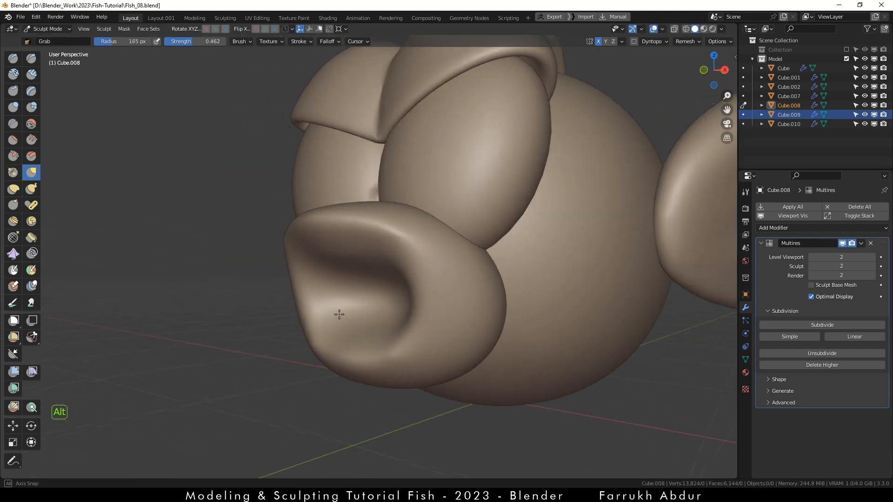
Step: Leave Sculpt Mode on the mouth and enter Edit Mode on the fish's round body with face selection active
mouse_move(417, 295)
middle_mouse_down("alt")
mouse_move(395, 313)
mouse_move(442, 287)
mouse_move(464, 299)
mouse_move(504, 282)
mouse_move(491, 357)
middle_mouse_up("alt")
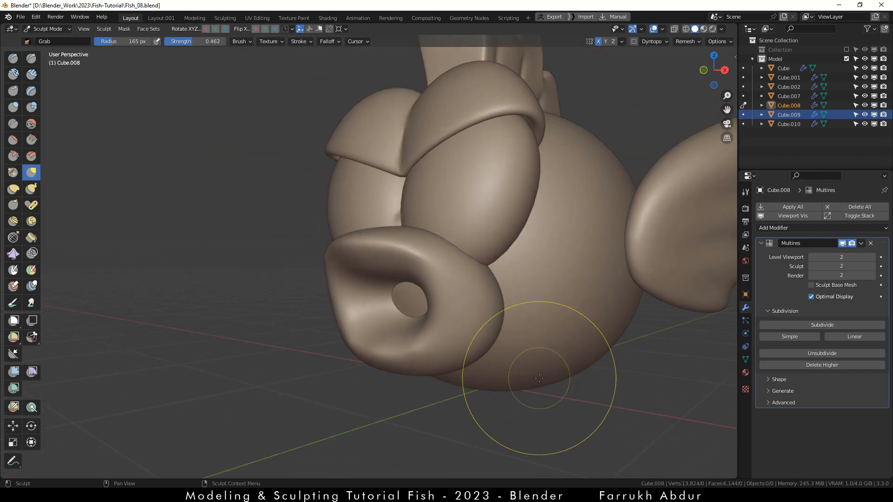
key("Tab")
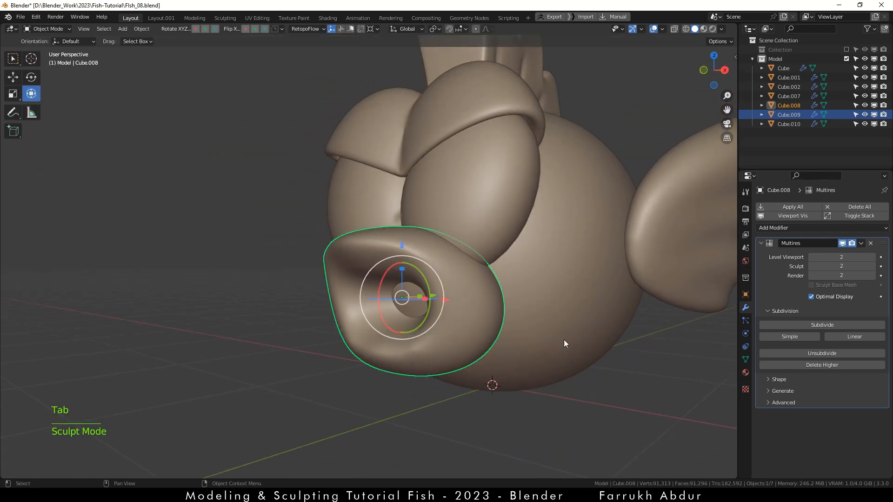
left_click(555, 398)
key("Tab")
key("Tab")
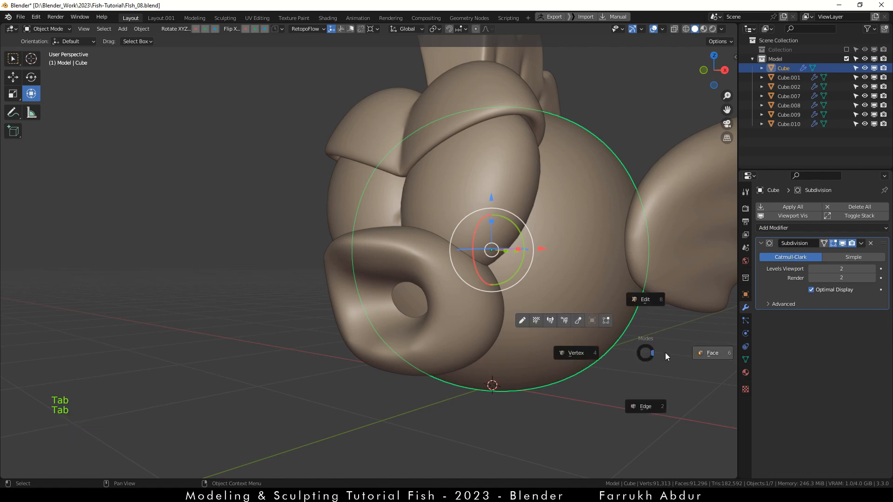
left_click(721, 353)
middle_click_drag(619, 367, 462, 426, "alt")
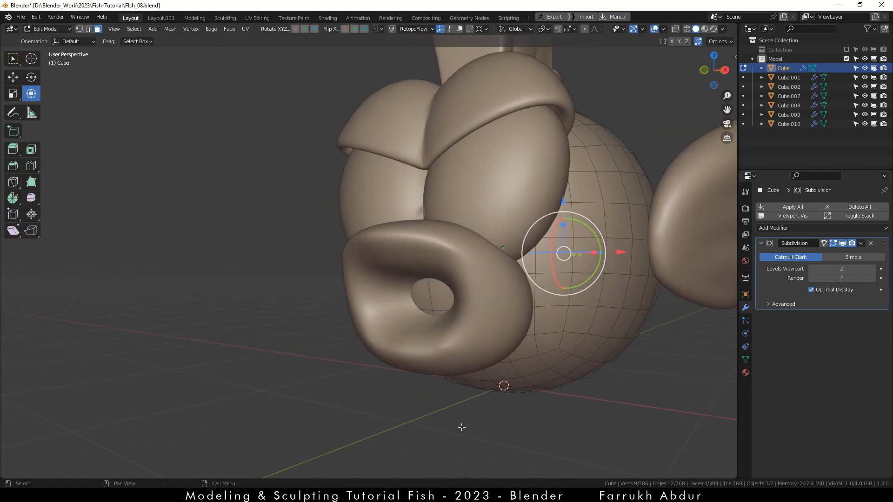
Step: Select the four body faces behind the mouth opening and extrude them inward to begin a cavity
left_click(440, 303)
left_click(432, 315, "shift")
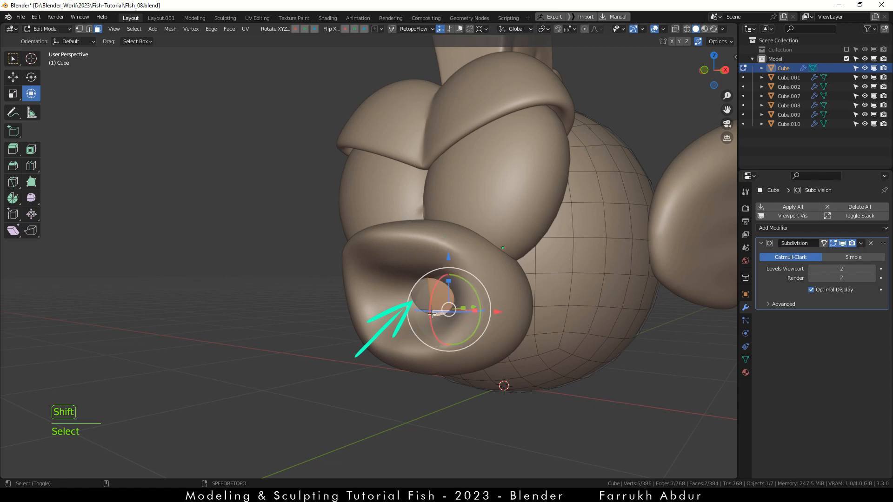
left_click(426, 296, "shift")
middle_click_drag(426, 297, 455, 367, "alt")
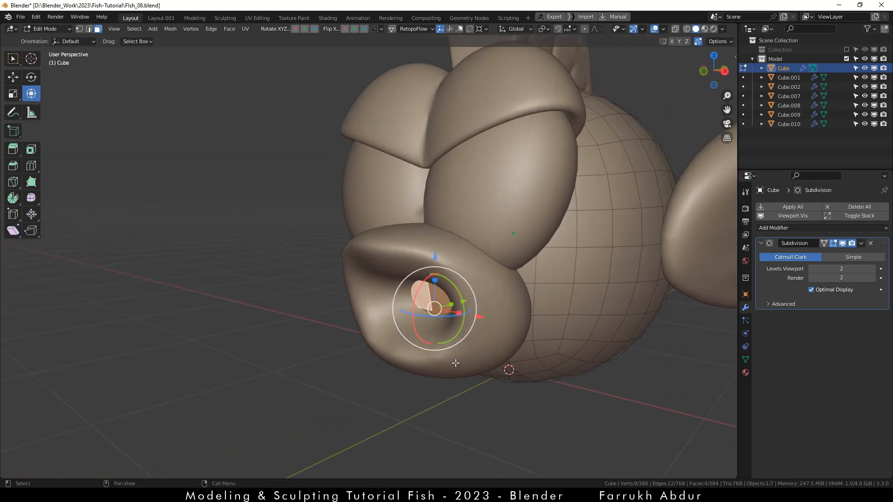
key("e")
left_click(482, 352)
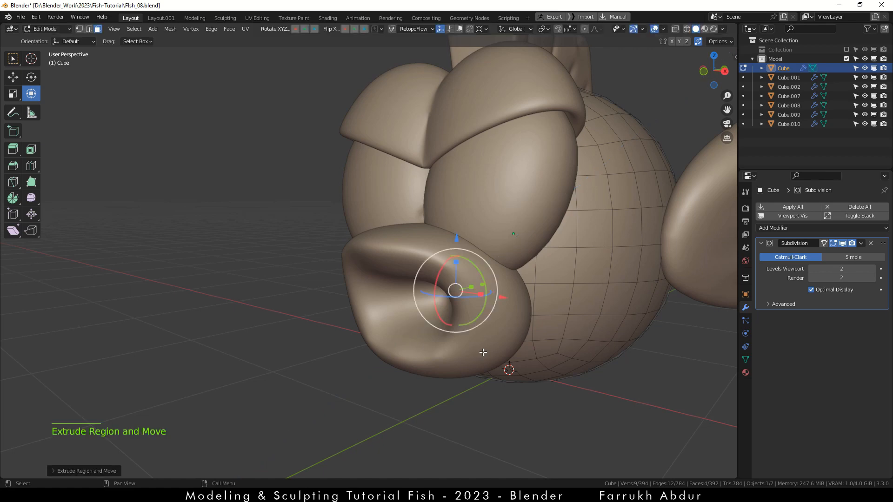
middle_click_drag(454, 387, 461, 376, "alt")
Step: Isolate the body in Local View, move the extruded mouth faces deeper inside, and restore the full model view
key("Tab")
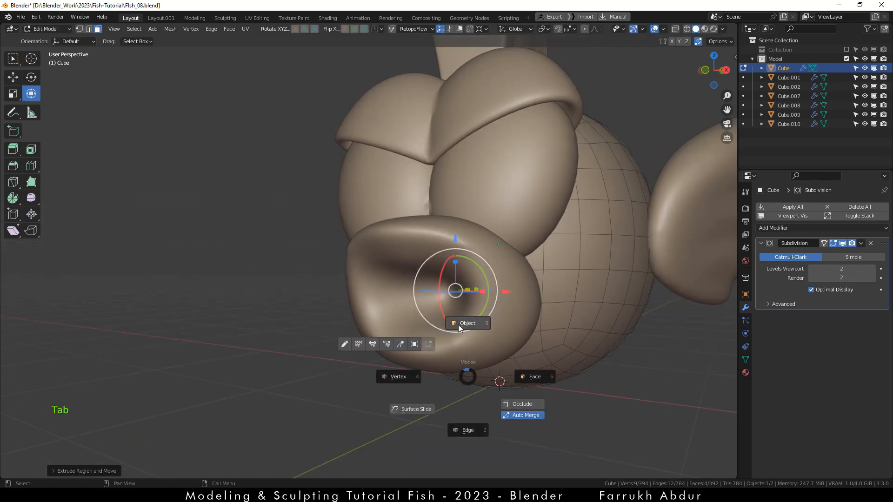
key("KP_Divide")
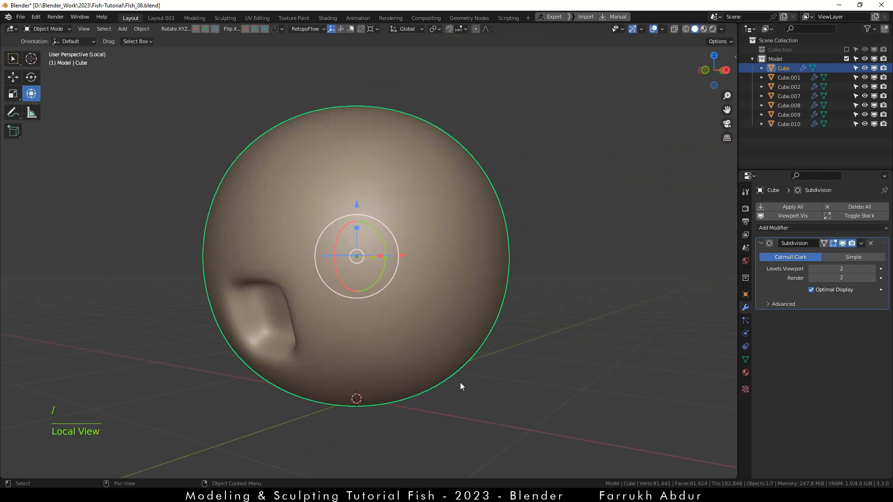
middle_click_drag(459, 382, 428, 371, "alt")
key("Tab")
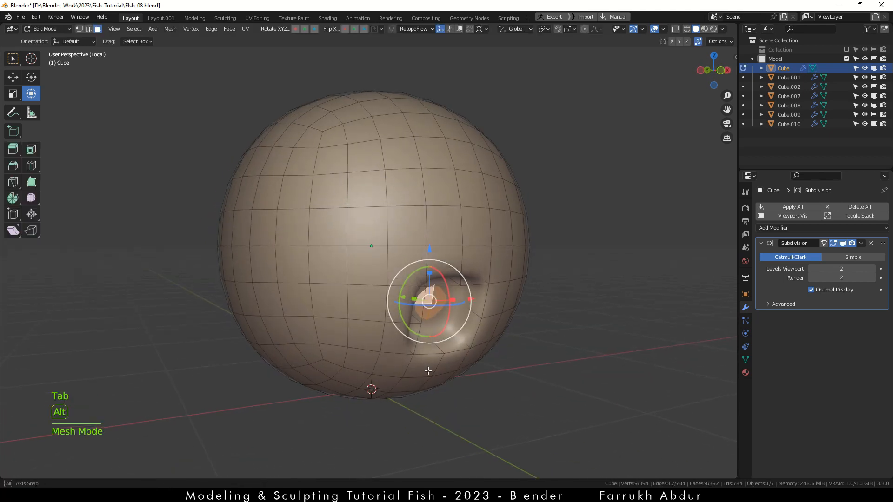
left_click_drag(409, 299, 373, 299)
middle_click_drag(372, 298, 548, 368, "alt")
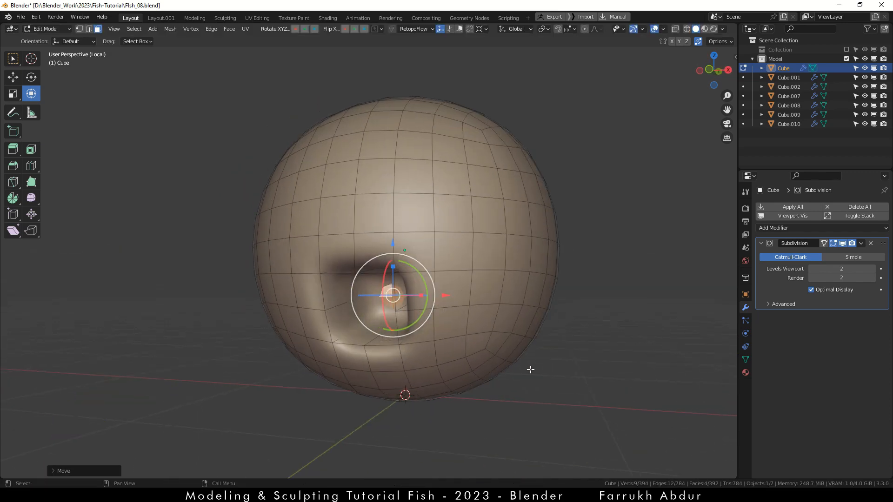
key("Tab")
key("KP_Divide")
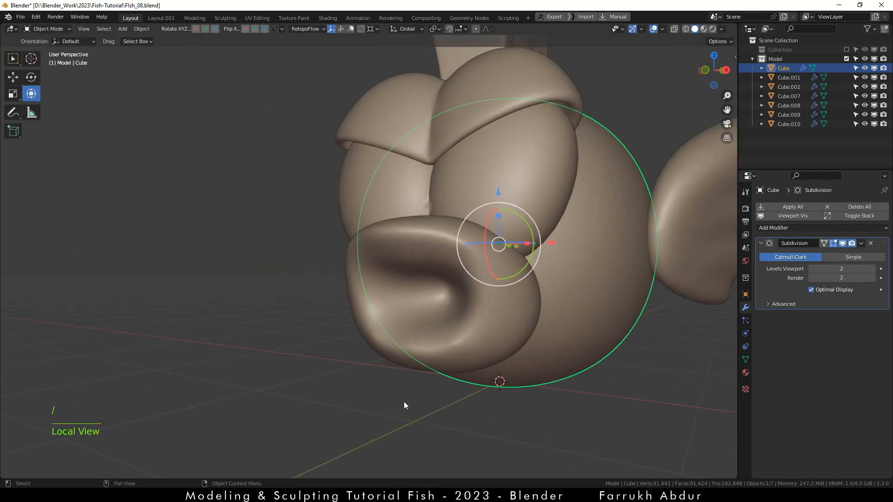
Step: Switch the mouth to Sculpt Mode and reshape its inner opening with the Grab brush at a 200 px radius
left_click(473, 308)
scroll(467, 319, "up", 2)
key("Tab")
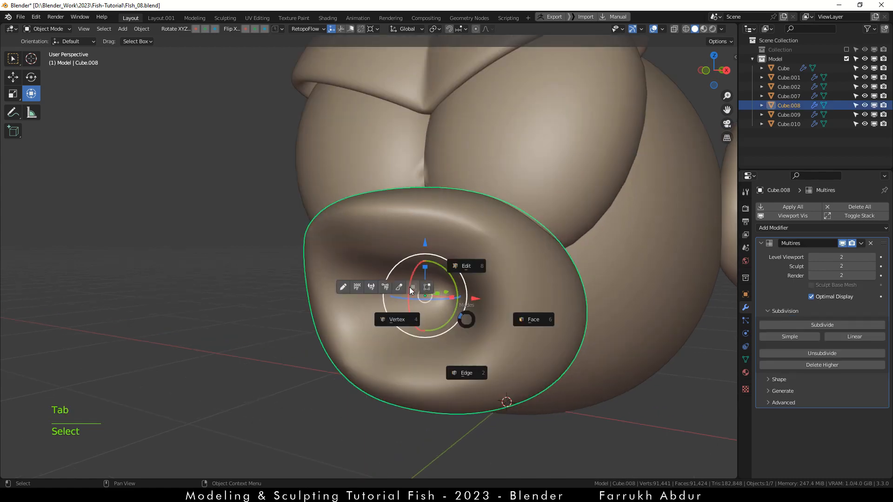
left_click(411, 288)
mouse_move(442, 299)
middle_mouse_down()
mouse_move(474, 305)
mouse_move(538, 267)
mouse_move(443, 331)
mouse_move(482, 338)
mouse_move(414, 319)
mouse_move(459, 299)
mouse_move(476, 358)
middle_mouse_up()
key("f")
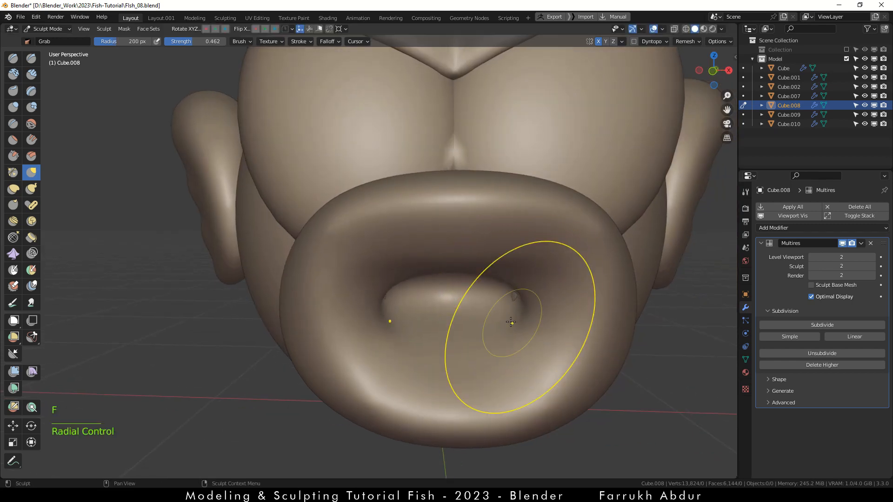
left_click(511, 322)
middle_click_drag(510, 322, 437, 361)
Step: Transfer Sculpt Mode to the side fin and thicken its upper lobe with the Inflate/Deflate brush at a 177 px radius
middle_click_drag(456, 253, 346, 362, "alt")
left_click_drag(376, 363, 351, 359, "alt")
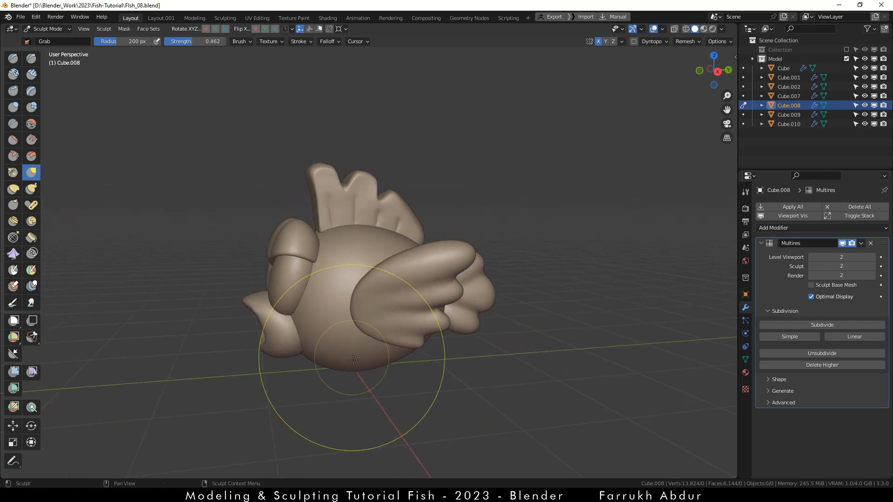
scroll(392, 335, "up", 2)
key("alt+q")
scroll(401, 303, "up", 1)
mouse_move(401, 302)
left_mouse_down("alt")
mouse_move(400, 285)
mouse_move(455, 212)
mouse_move(477, 232)
left_mouse_up("alt")
scroll(407, 298, "up", 1)
key("F4")
key("F4")
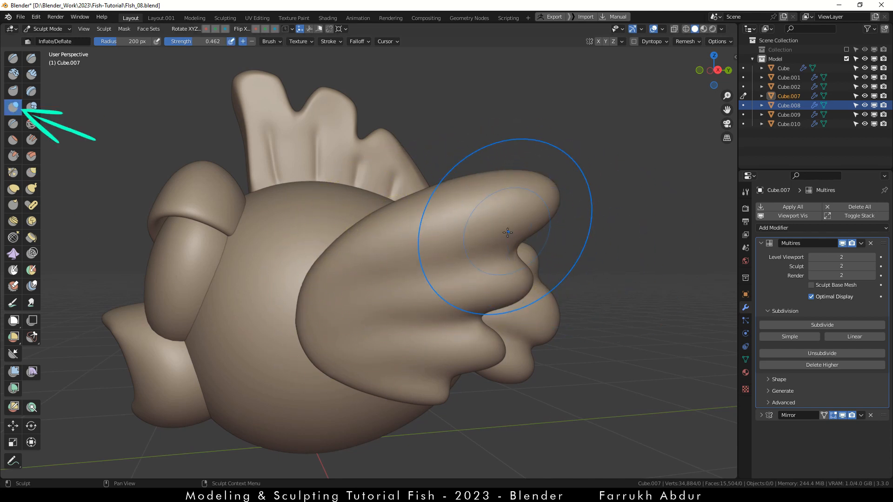
key("f")
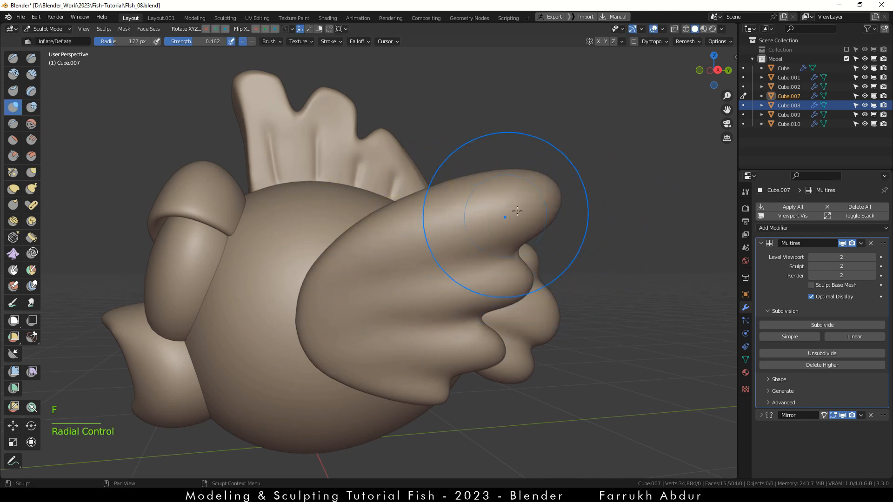
Step: Inflate the side fin's lower lobes and front face using brush radii of 116, 81 and 121 px
key("f")
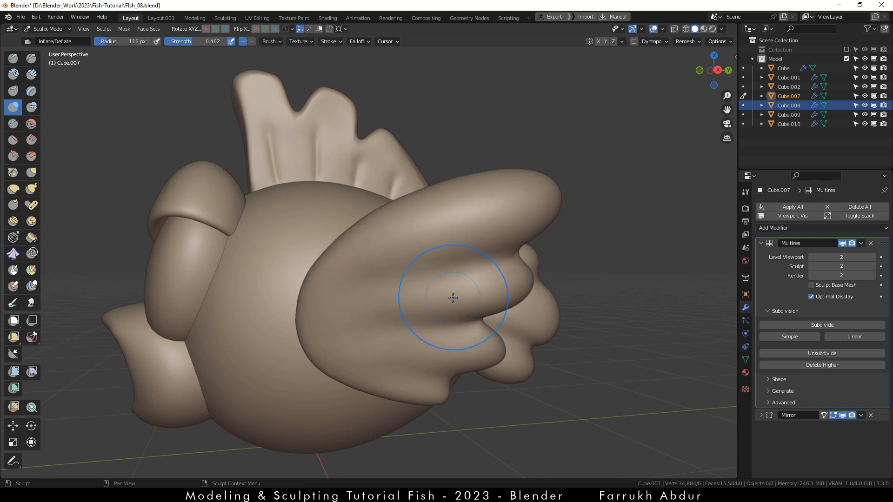
middle_click_drag(452, 298, 405, 287)
key("f")
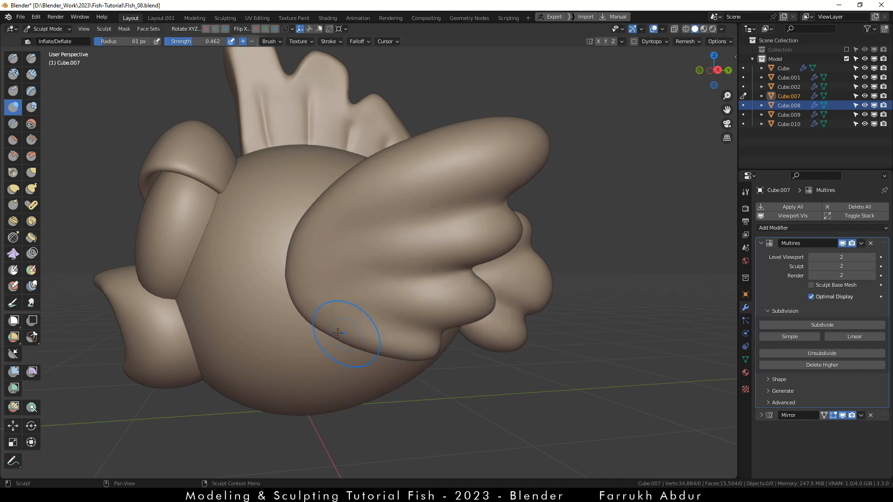
left_click_drag(338, 333, 415, 258, "alt")
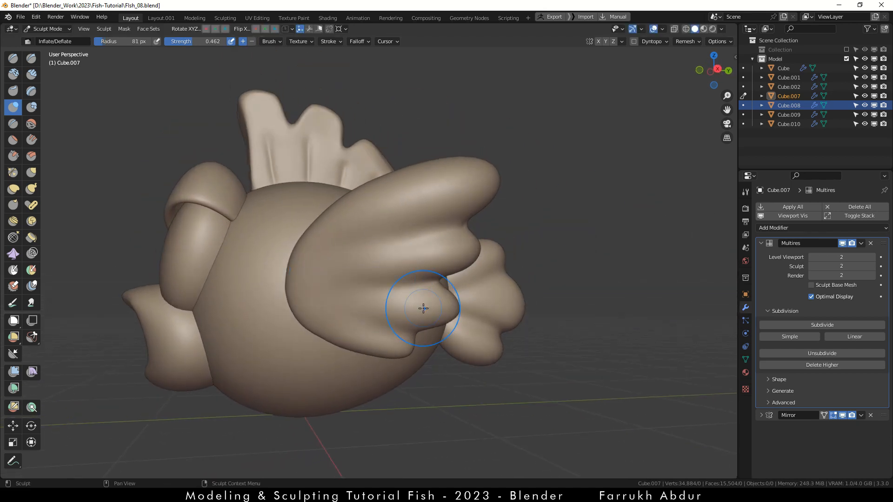
left_click_drag(359, 260, 426, 269, "alt")
key("f")
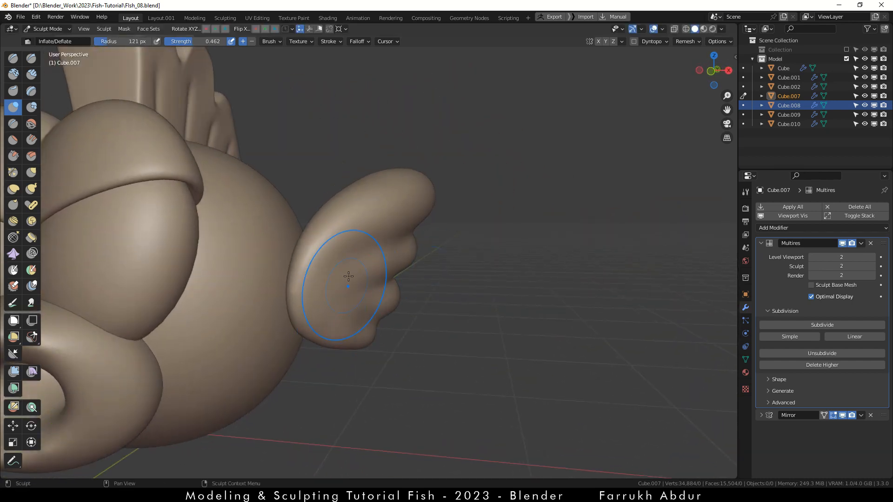
Step: Transfer Sculpt Mode to the tail fin and reshape its lobes with the Grab brush at a 184 px radius
scroll(337, 338, "down", 5)
left_click_drag(337, 338, 233, 335, "alt")
scroll(402, 305, "up", 5)
key("F4")
key("F4")
mouse_move(402, 305)
left_mouse_down("alt")
mouse_move(398, 349)
mouse_move(423, 328)
left_mouse_up("alt")
key("alt+q")
key("f")
left_click(418, 227)
key("g")
left_click_drag(418, 227, 430, 202)
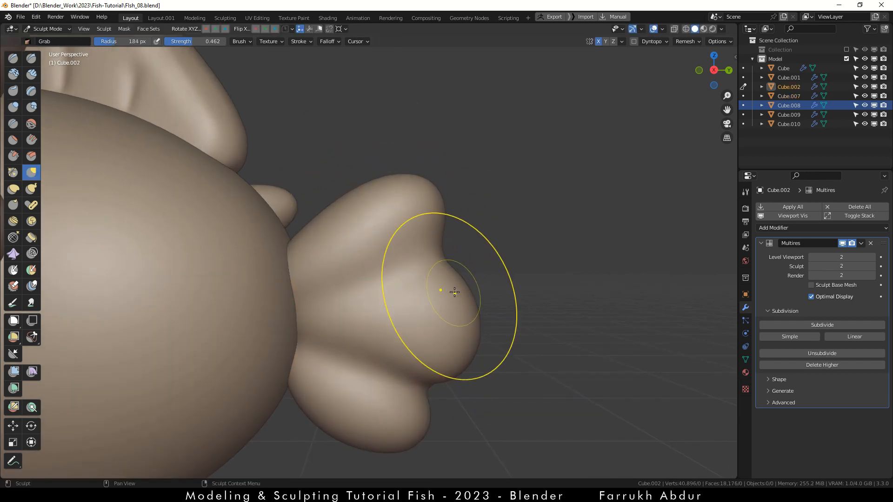
middle_click_drag(474, 349, 448, 293)
mouse_move(457, 305)
left_mouse_down("alt")
mouse_move(419, 265)
mouse_move(458, 314)
left_mouse_up("alt")
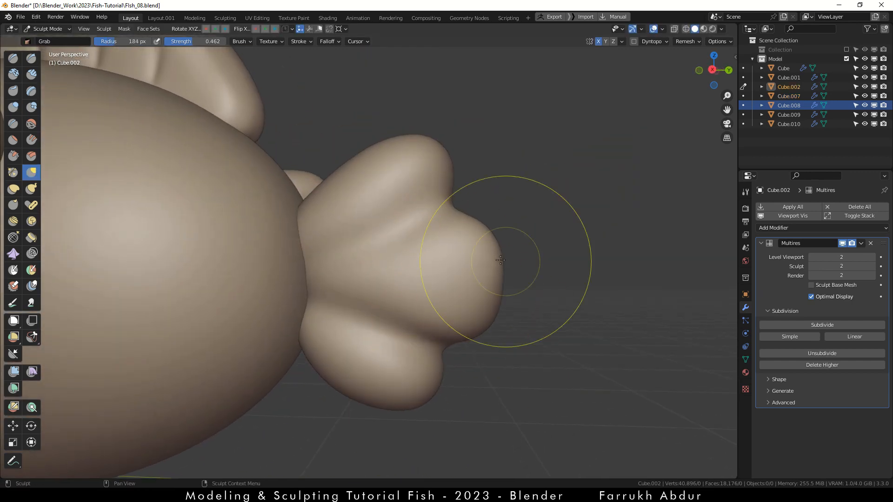
Step: Refine the tail fin's upper and middle lobes with the Grab brush at a 229 px radius
middle_click_drag(388, 206, 420, 268)
key("f")
left_click(440, 269)
left_click_drag(409, 235, 404, 218)
left_click_drag(420, 267, 452, 241, "alt")
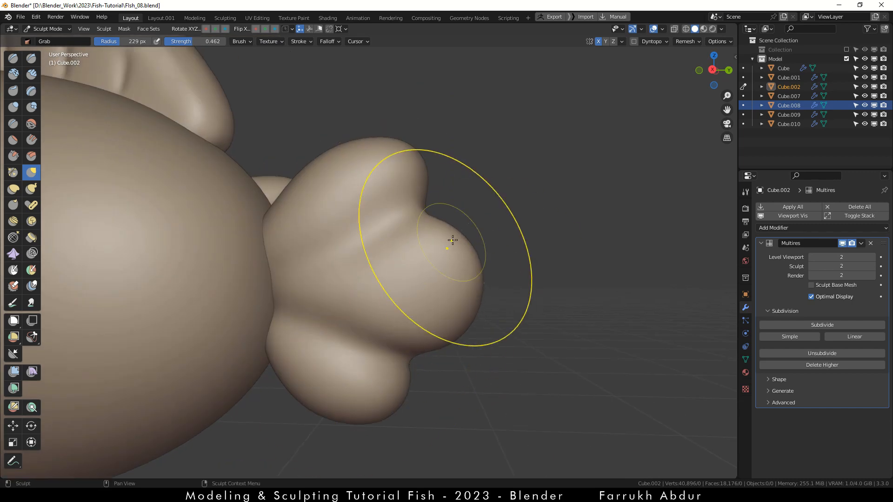
middle_click_drag(458, 250, 476, 282)
middle_click_drag(276, 228, 366, 281)
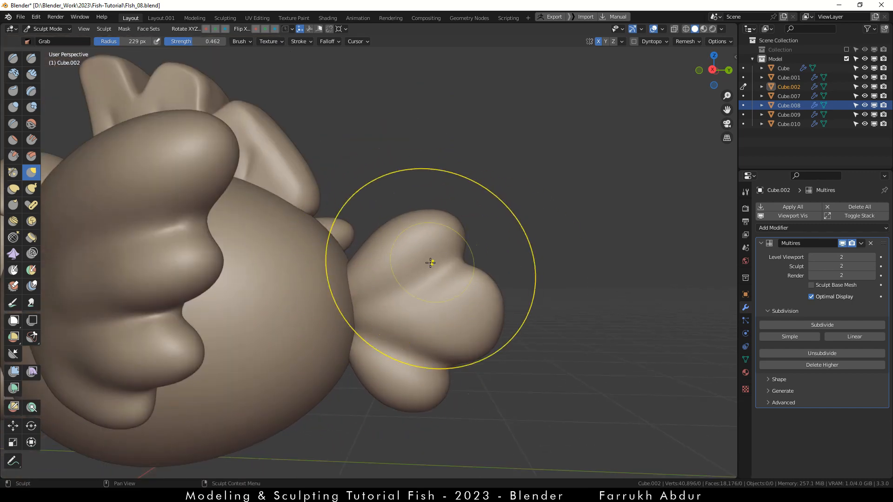
mouse_move(430, 262)
left_mouse_down()
mouse_move(496, 277)
mouse_move(418, 282)
mouse_move(479, 256)
left_mouse_up()
scroll(470, 339, "up", 1)
scroll(496, 278, "down", 4)
scroll(456, 286, "up", 5)
mouse_move(479, 240)
left_mouse_down("alt")
mouse_move(502, 281)
mouse_move(549, 261)
mouse_move(581, 265)
left_mouse_up("alt")
scroll(443, 295, "down", 2)
left_click_drag(442, 339, 428, 323)
Step: Return to Object Mode and save the model incrementally as Fish_09.blend
scroll(428, 322, "down", 3)
mouse_move(353, 362)
left_mouse_down("alt")
mouse_move(455, 419)
mouse_move(356, 425)
mouse_move(375, 462)
mouse_move(415, 436)
mouse_move(581, 417)
left_mouse_up("alt")
key("ctrl+Tab")
left_click(414, 416)
key("ctrl+alt+s")
Step: Display the fish in Material Preview, give its shared material an orange base color and name it Body
key("z")
left_click(461, 391)
scroll(462, 390, "down", 1)
left_click(744, 372)
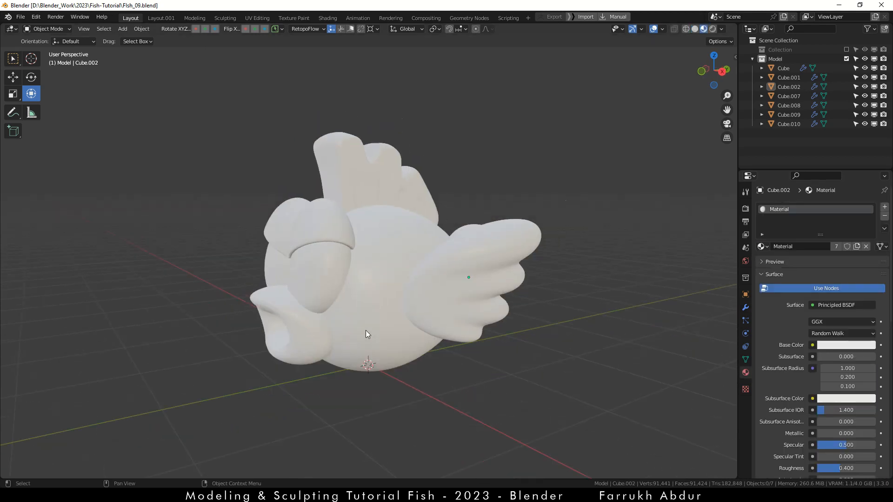
left_click(367, 334)
left_click(819, 345)
left_click_drag(799, 233, 782, 236)
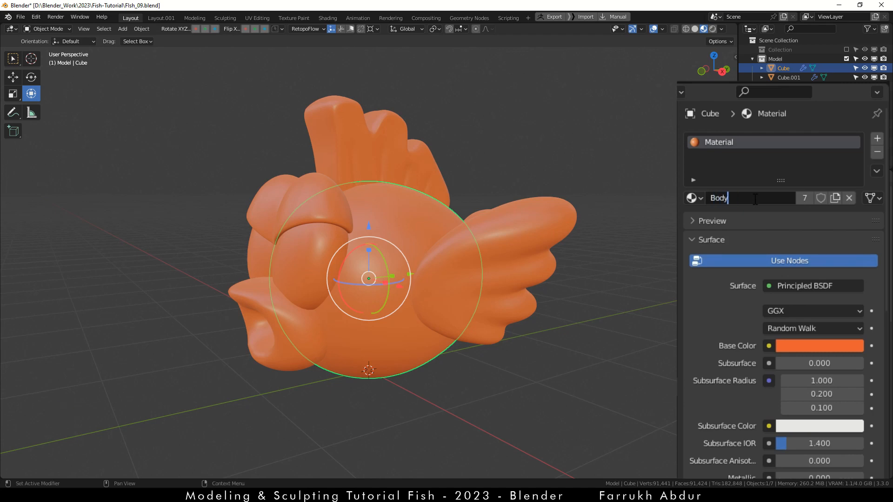
Step: Make a separate copy of the side fin's material named Fins White and set its base color to saturation 0.144
left_click(526, 238)
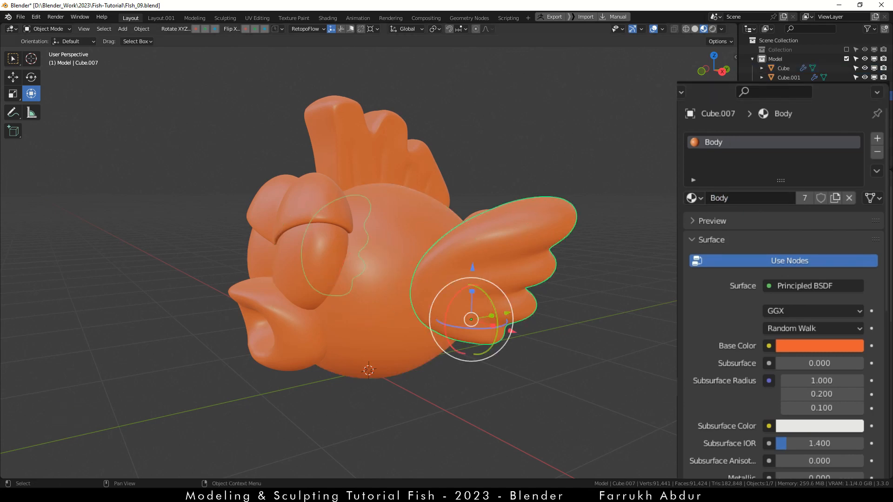
left_click(836, 198)
double_click(764, 197)
type("Fins White")
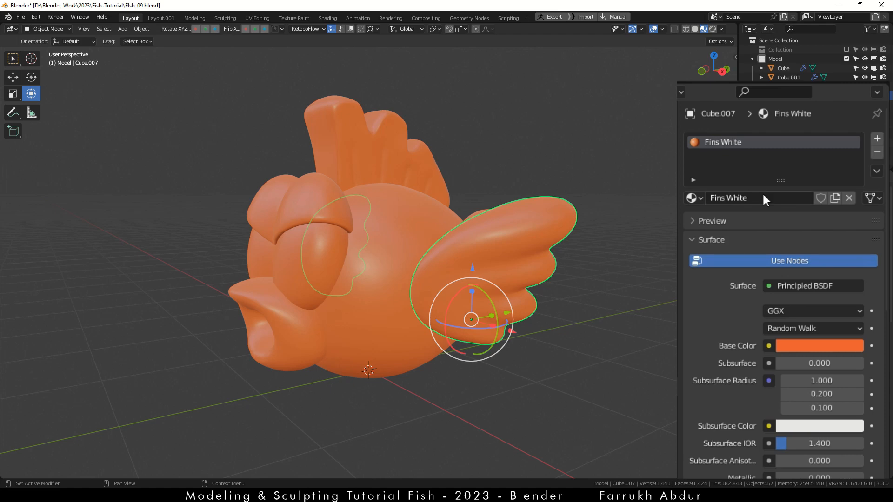
left_click(800, 345)
left_click(791, 200)
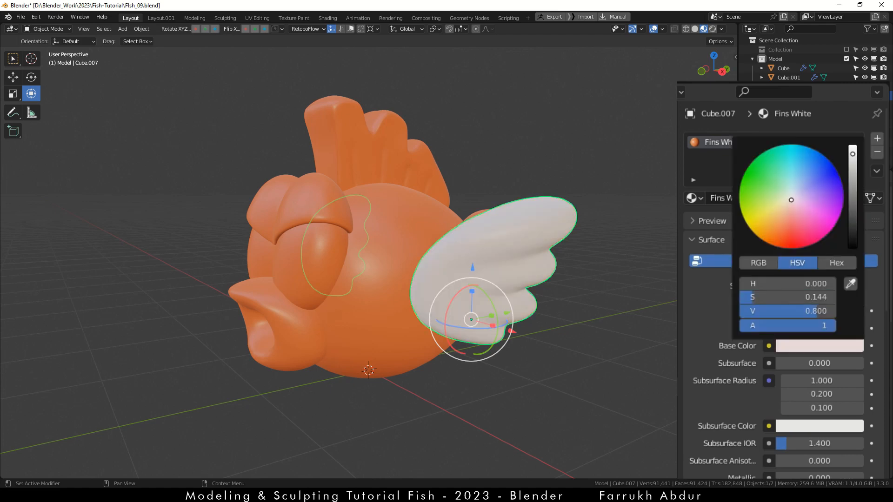
Step: Give the top fin its own material named Yellow with a yellow-orange base color at value 1.000
left_click_drag(607, 381, 569, 379, "alt+shift")
left_click(291, 142)
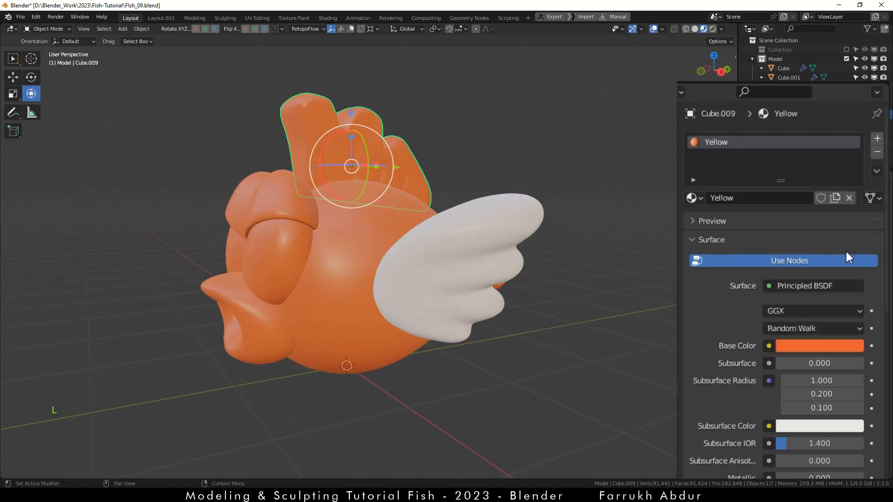
left_click(819, 345)
mouse_move(786, 235)
left_mouse_down()
mouse_move(775, 214)
mouse_move(772, 226)
left_mouse_up()
left_click(853, 147)
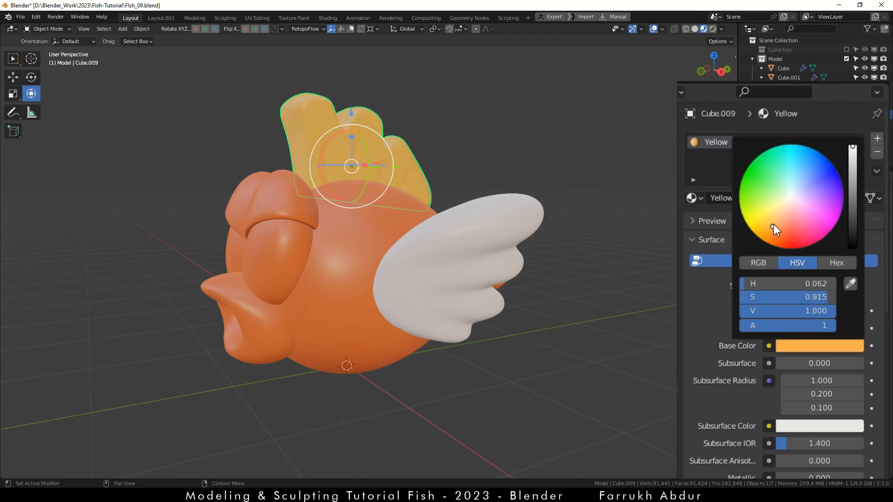
Step: Assign the Yellow material to the tail fin
middle_click_drag(449, 364, 526, 400)
left_click_drag(590, 272, 540, 284)
middle_click_drag(540, 283, 552, 354)
Step: Make a separate copy of the mouth's material named Lips and set its base color to pink
left_click(330, 348)
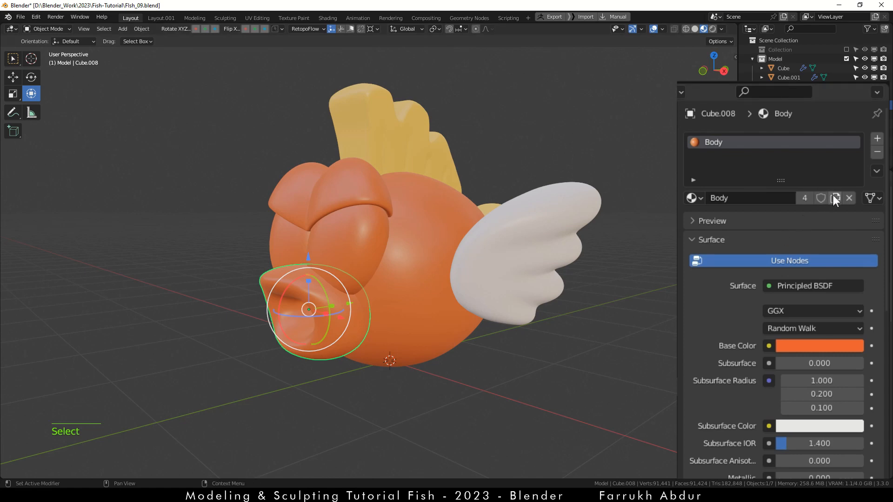
left_click(819, 345)
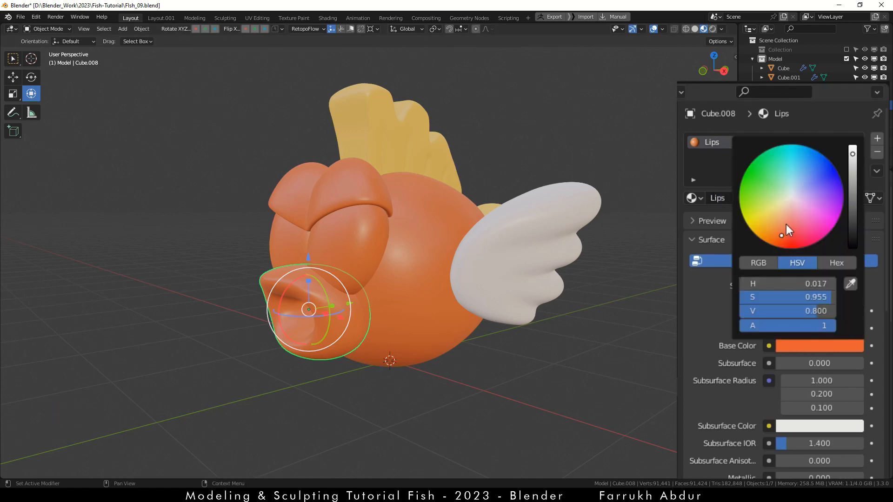
left_click_drag(785, 224, 800, 207)
middle_click_drag(319, 396, 327, 402)
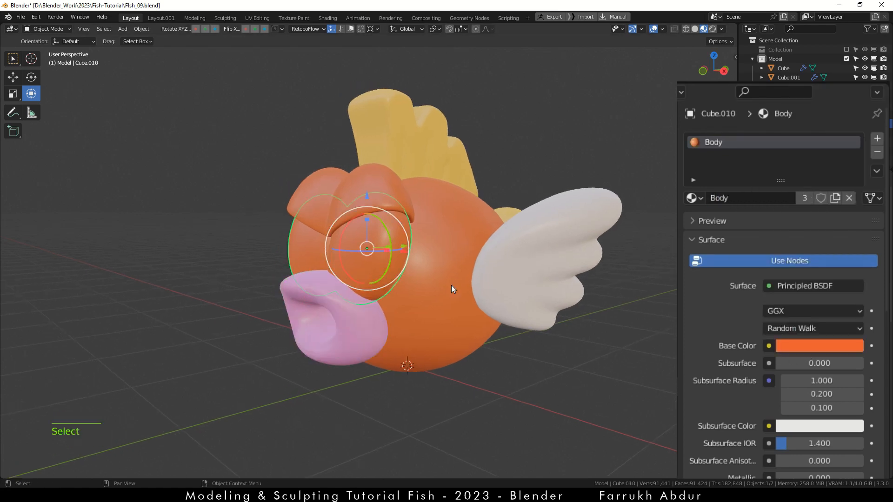
Step: Give the eyes their own material copy named Eyes White with an off-white base color and a roughness of 0.054
left_click(794, 346)
left_click(791, 199)
scroll(812, 419, "down", 5)
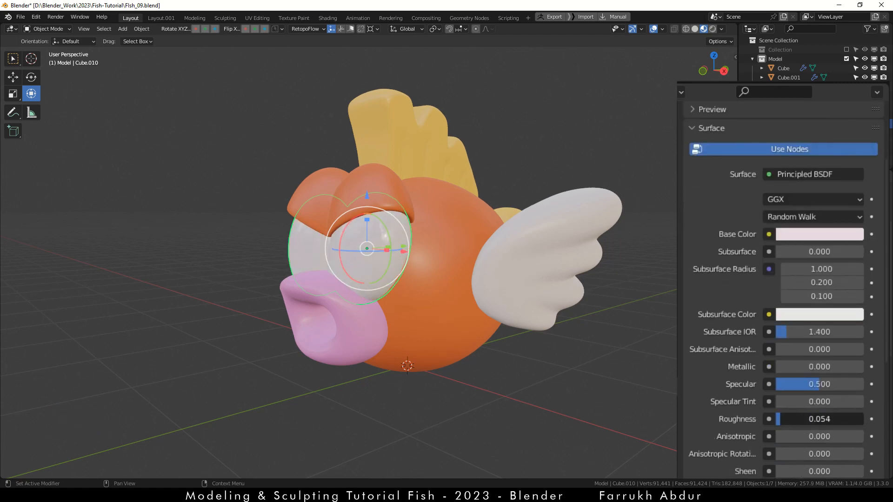
left_click(439, 411)
left_click_drag(439, 411, 421, 297, "alt")
right_click_drag(421, 298, 375, 292, "alt")
left_click_drag(375, 292, 411, 311, "alt")
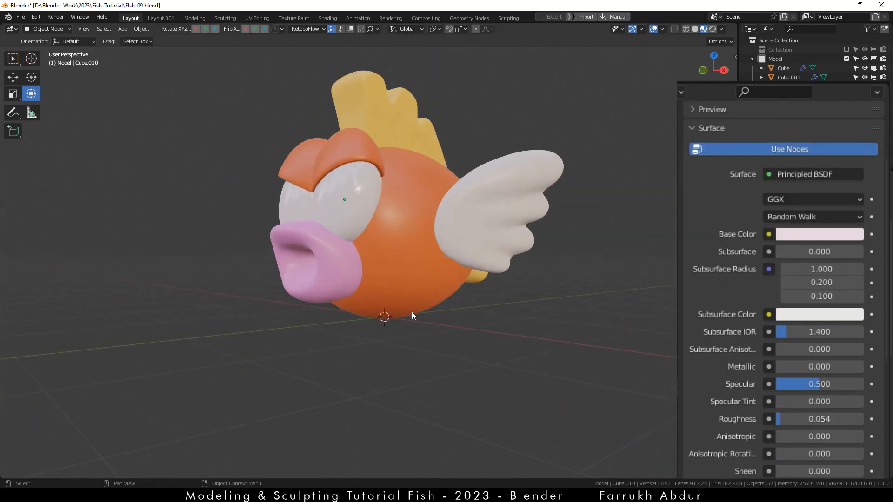
right_click_drag(411, 312, 395, 364, "alt")
Step: Duplicate the eye object and place the copy toward the front of the eyeballs
left_click(330, 247)
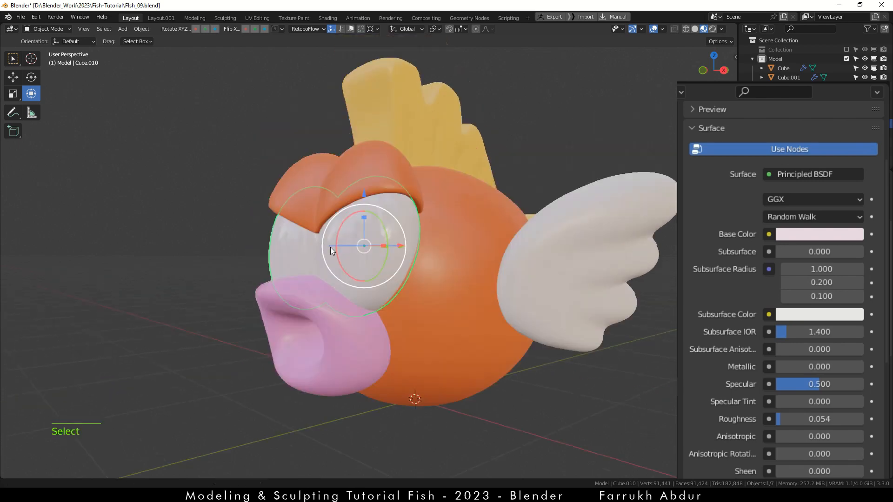
left_click_drag(330, 247, 350, 293, "alt")
right_click_drag(350, 292, 420, 320, "alt")
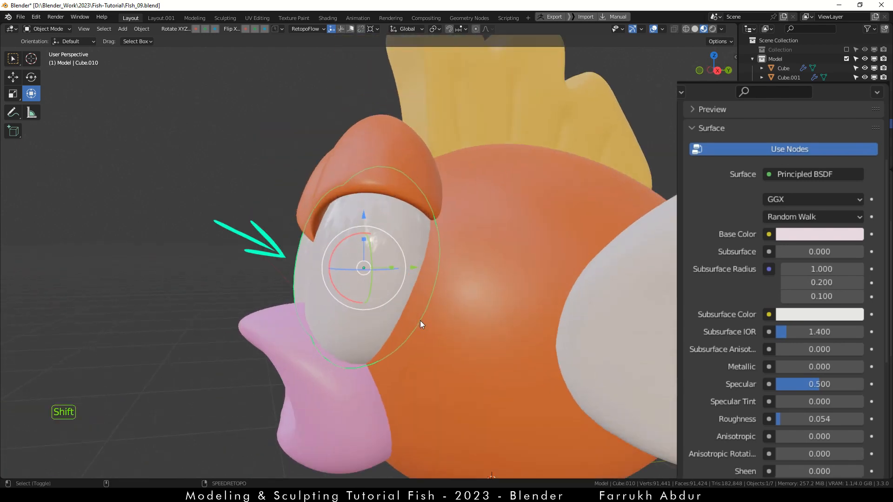
key("shift+d")
left_click(339, 328)
left_click_drag(339, 327, 526, 385, "alt")
Step: Scale the duplicated eyes down to iris size and center them on the front of the eyeballs
key("s")
left_click(455, 330)
scroll(417, 320, "up", 1)
key("g")
left_click(431, 325)
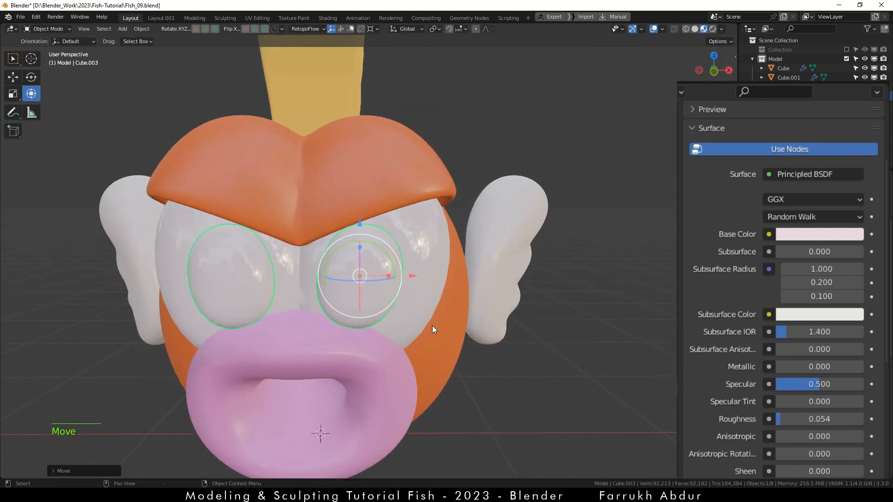
left_click_drag(432, 325, 417, 317, "alt")
key("s")
left_click(417, 323)
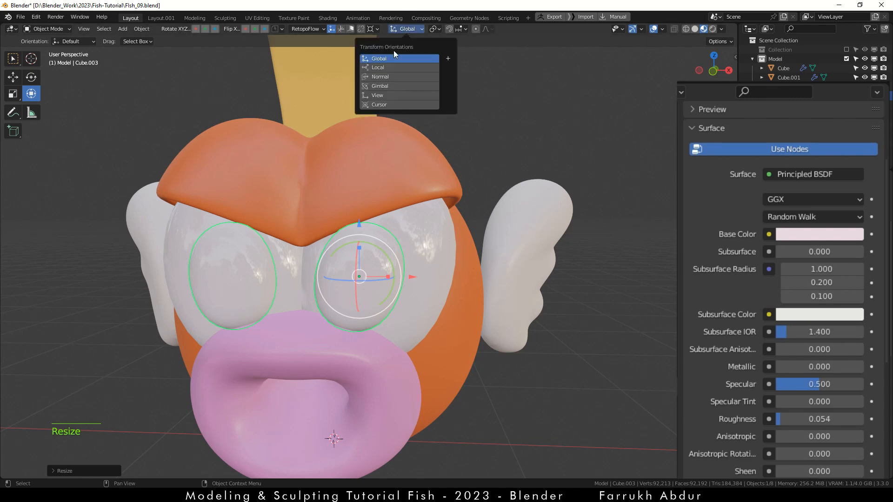
Step: Set the transform orientation to Local, then narrow the irises along local X and reposition them against the eyeballs
key("s")
key("x")
key("x")
left_click_drag(473, 300, 409, 293, "alt")
left_click_drag(372, 253, 376, 263)
left_click_drag(376, 263, 291, 282, "alt")
left_click_drag(278, 311, 386, 312, "alt")
Step: Make a separate copy of the irises' material named Eyes Blue and set its base color to dark blue
scroll(769, 254, "up", 3)
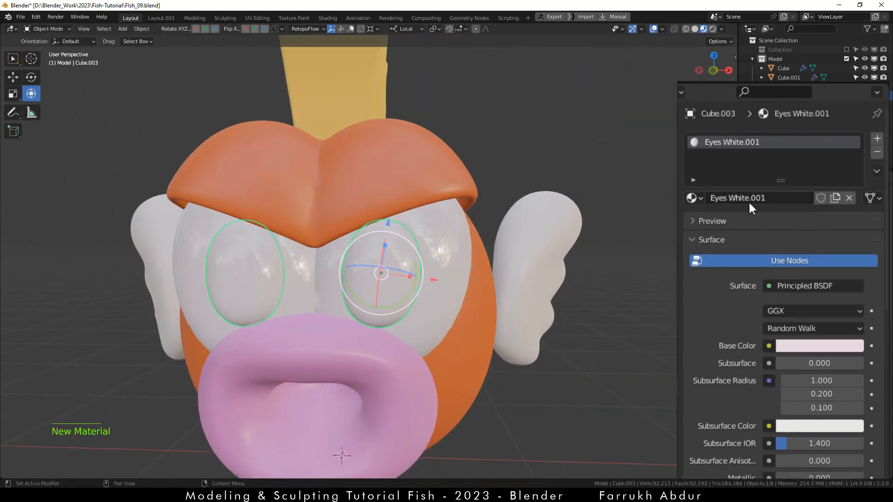
left_click(799, 344)
left_click_drag(795, 195, 831, 162)
left_click_drag(852, 155, 852, 183)
Step: Adjust the blue irises so they fit closely against the curved front of the eyeballs
left_click_drag(483, 279, 398, 255, "alt")
scroll(390, 263, "up", 3)
mouse_move(398, 255)
left_mouse_down("alt")
mouse_move(434, 291)
mouse_move(396, 247)
left_mouse_up("alt")
left_click(409, 182)
left_click_drag(452, 228, 460, 229)
left_click_drag(428, 223, 423, 229)
left_click_drag(325, 253, 420, 258, "alt")
left_click_drag(504, 231, 506, 228)
left_click_drag(511, 286, 381, 289, "alt")
Step: Duplicate the blue irises slightly forward and scale the copy down to form pupils
left_click(393, 264)
scroll(380, 289, "up", 2)
key("shift+d")
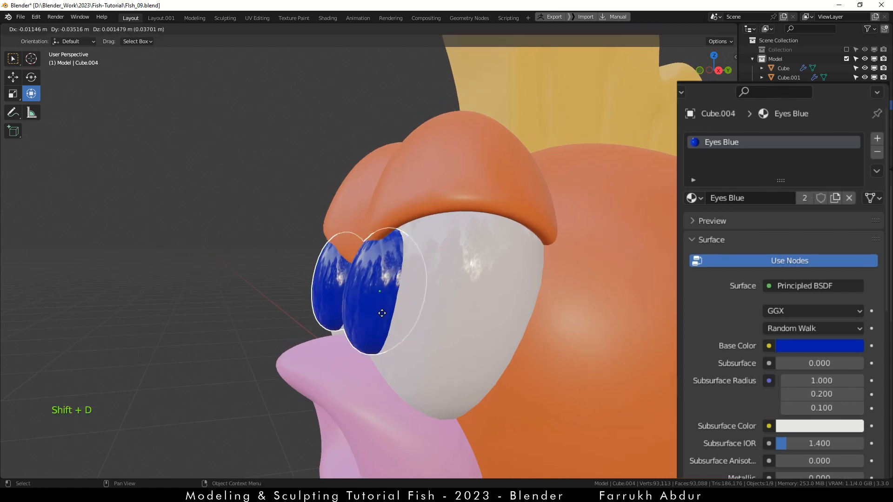
left_click(382, 313)
key("s")
left_click(412, 350)
left_click_drag(412, 350, 507, 346, "alt")
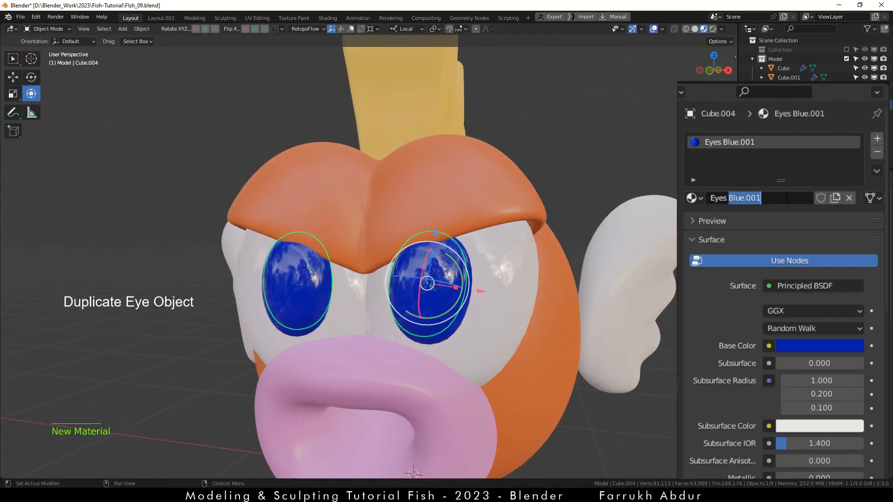
Step: Give the pupils a separate material named Eyes Black with a black base color, and resize and move them on the irises
left_click(819, 346)
left_click_drag(852, 178, 852, 247)
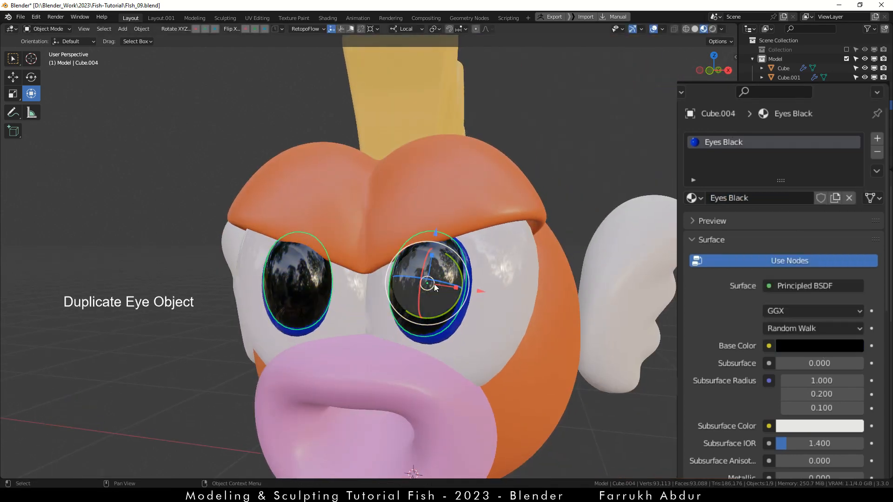
key("s")
left_click(536, 370)
left_click_drag(535, 370, 437, 358, "alt")
left_click_drag(421, 300, 409, 297)
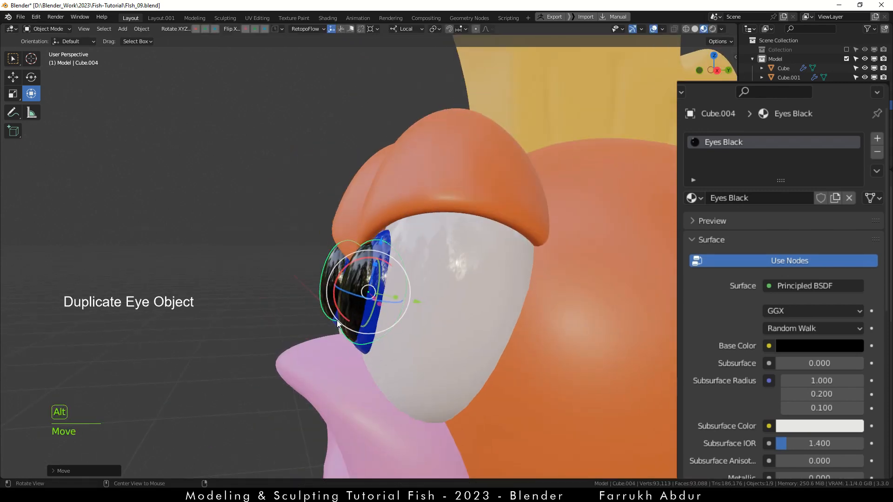
Step: Brighten the base color of the irises' Eyes Blue material to a lighter blue
left_click_drag(335, 328, 426, 341, "alt")
left_click(426, 341)
left_click(819, 345)
left_click_drag(852, 183, 852, 154)
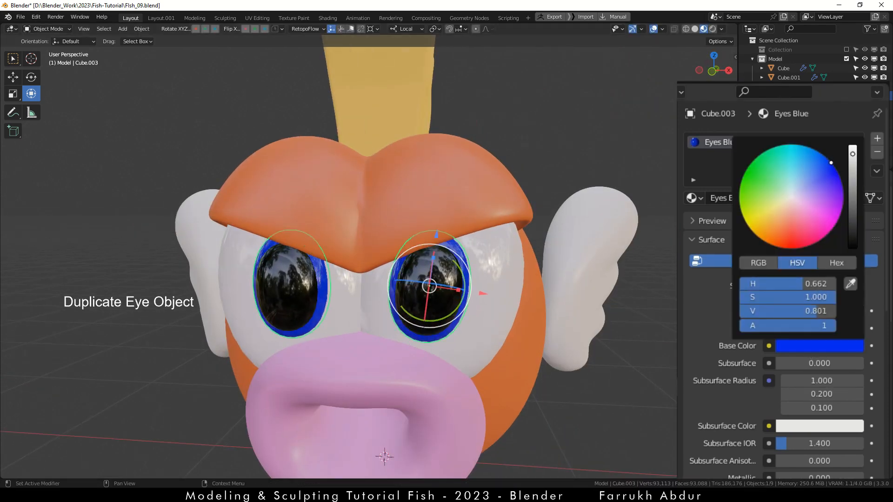
Step: Fine-tune the position and scale of the irises and pupils so a blue rim frames each pupil
left_click_drag(429, 286, 430, 286)
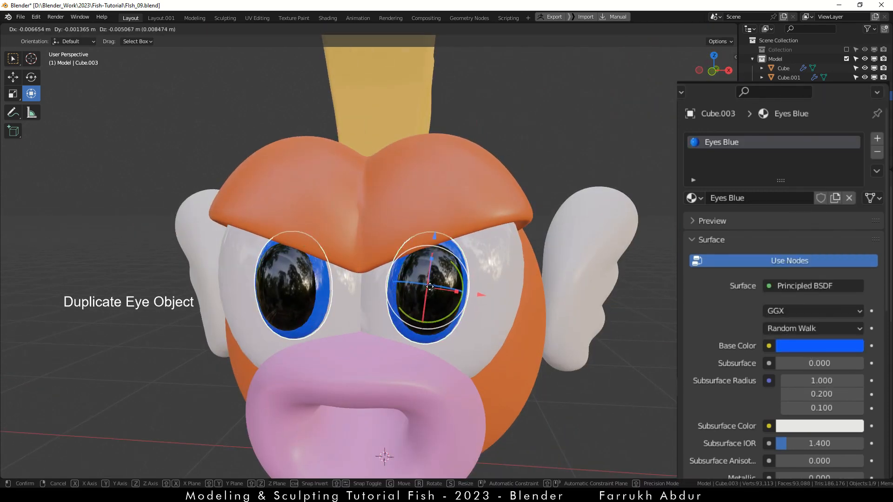
left_click(429, 332, "shift")
key("s")
left_click(443, 352)
left_click_drag(459, 316, 462, 312)
mouse_move(432, 286)
left_mouse_down()
mouse_move(445, 282)
mouse_move(428, 304)
mouse_move(434, 295)
left_mouse_up()
key("s")
left_click(431, 281)
scroll(431, 281, "down", 2)
left_click_drag(483, 370, 441, 227, "alt")
left_click(551, 381)
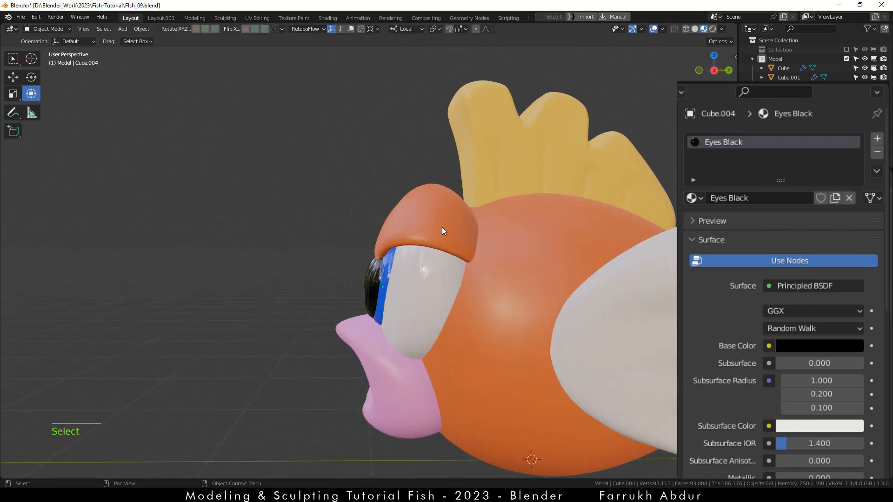
Step: Adjust the eyelids' placement so they sit closely over the eyes
left_click_drag(451, 274, 458, 275)
mouse_move(332, 303)
left_mouse_down("alt")
mouse_move(423, 304)
mouse_move(340, 297)
left_mouse_up("alt")
left_click_drag(431, 270, 432, 272)
left_click_drag(354, 298, 445, 302, "alt")
mouse_move(509, 279)
left_mouse_down()
mouse_move(492, 305)
mouse_move(500, 278)
left_mouse_up()
left_click_drag(435, 317, 453, 424, "alt")
left_click(453, 424)
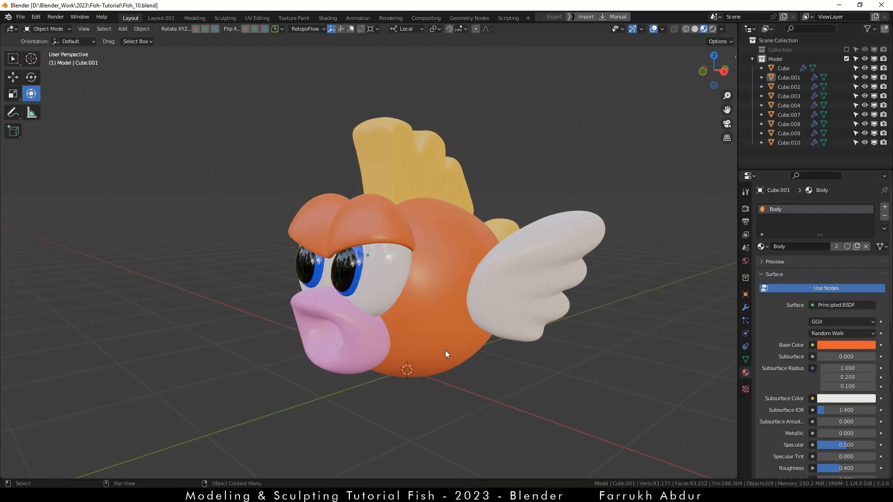
Step: Select the fish body and show the wireframe overlay on the model
left_click(446, 354)
left_click_drag(446, 354, 428, 355, "alt")
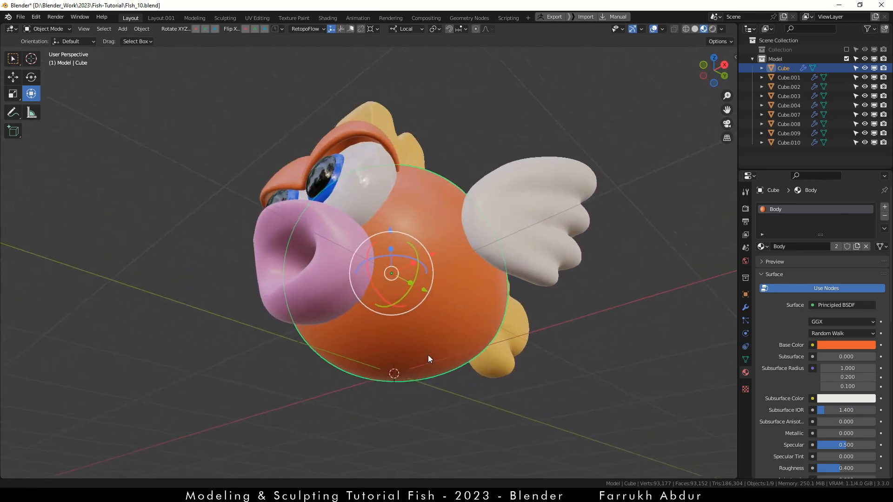
key("F4")
middle_click_drag(451, 390, 360, 318, "alt")
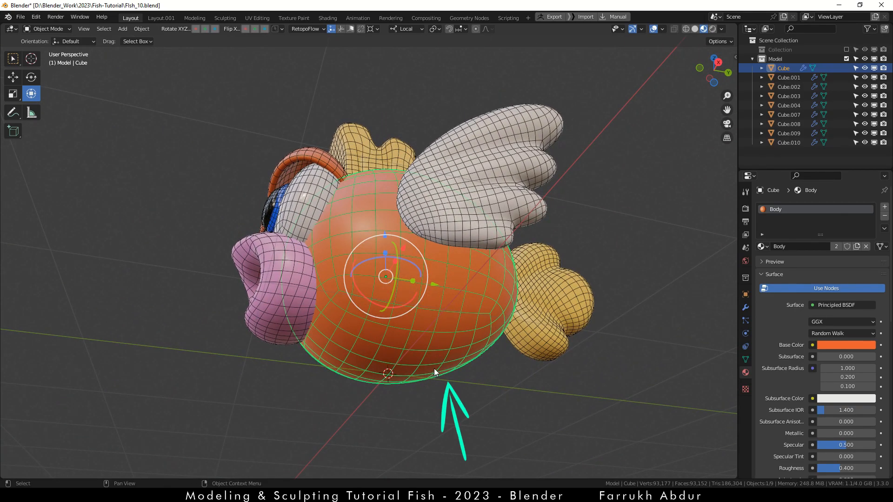
left_click_drag(434, 368, 458, 395, "alt")
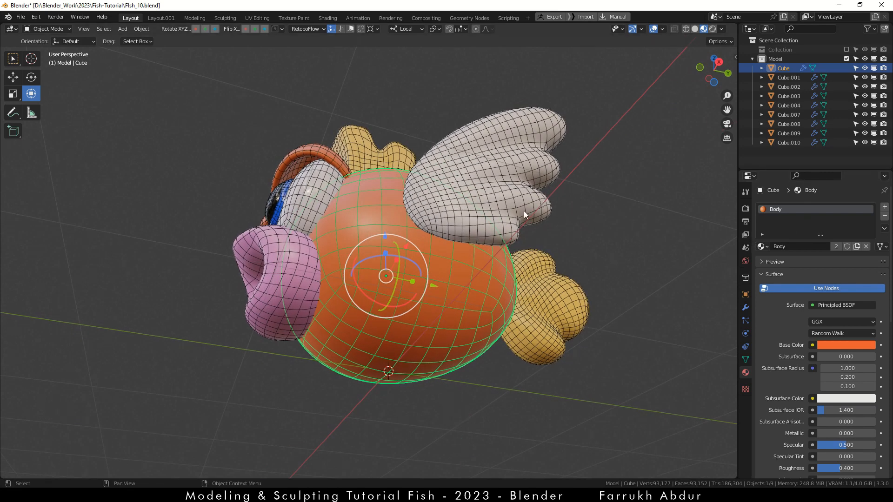
Step: Add a second material slot to the body and link the Fins White material to it
left_click(885, 208)
left_click(694, 200)
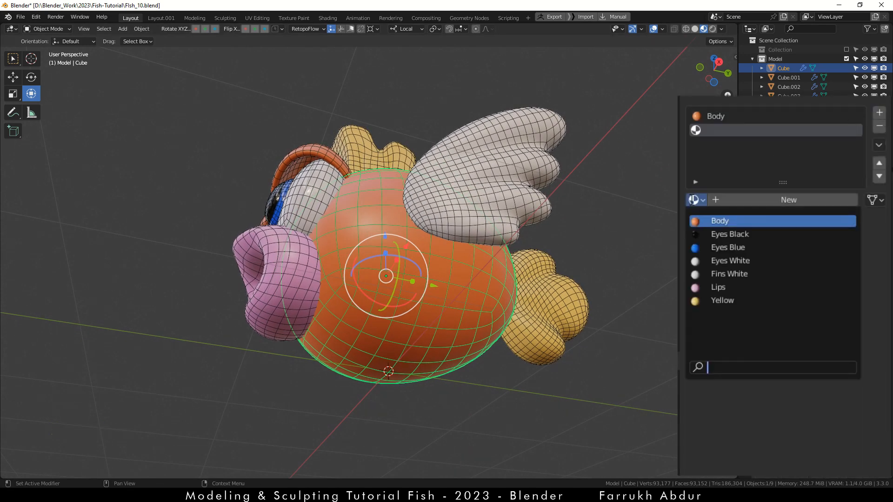
left_click(712, 274)
middle_click_drag(458, 340, 476, 297, "alt")
scroll(477, 297, "up", 1)
Step: Enter Edit Mode on the body and select the face loops bordering the belly area
key("Tab")
left_click(537, 297)
middle_click_drag(513, 377, 490, 322, "alt")
scroll(490, 323, "up", 2)
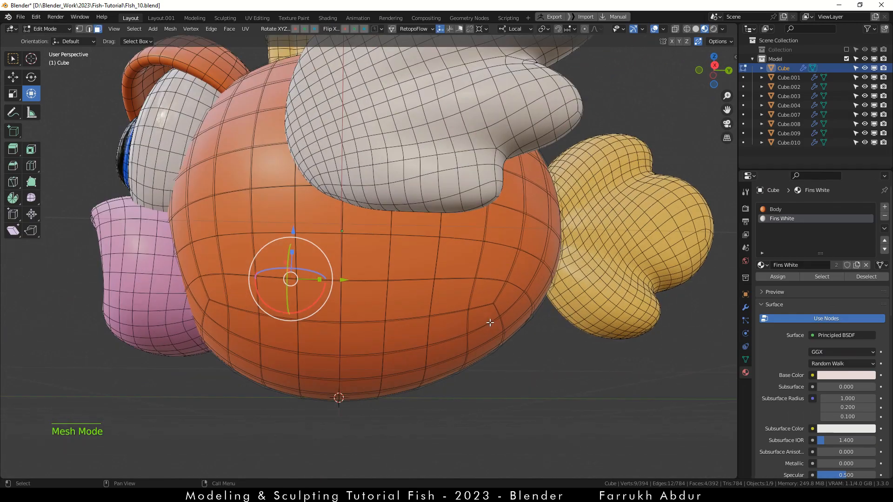
left_click(478, 265, "alt+shift")
left_click(467, 295, "alt+shift")
middle_click_drag(468, 294, 434, 292, "alt")
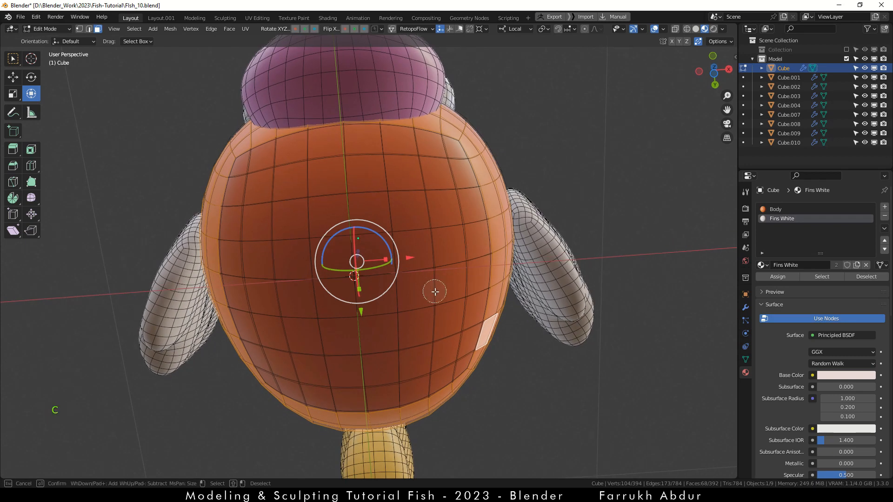
Step: Add all the underside faces inside the border loops to the selection with Circle Select
mouse_move(429, 320)
left_mouse_down()
mouse_move(439, 319)
mouse_move(434, 180)
mouse_move(319, 174)
left_mouse_up()
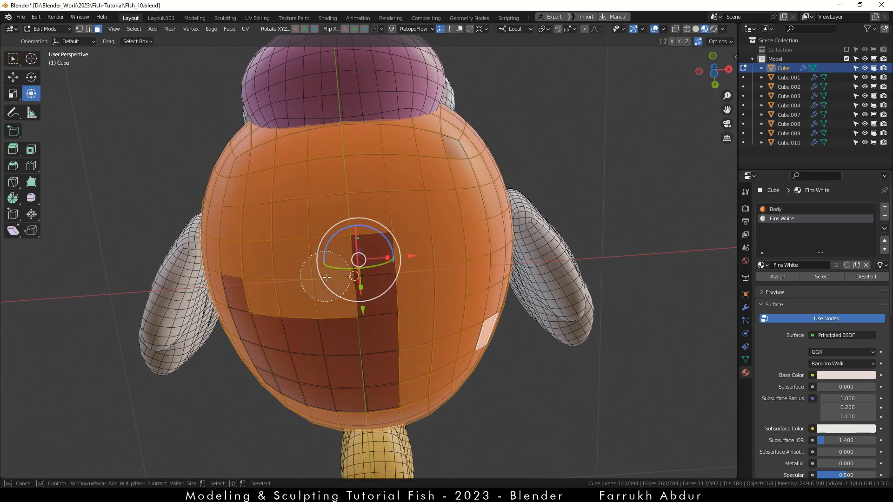
left_click_drag(327, 277, 320, 367)
right_click(403, 323)
scroll(403, 307, "down", 3)
left_click_drag(504, 279, 419, 335, "alt")
left_click(345, 210, "shift")
left_click_drag(409, 218, 418, 261, "alt")
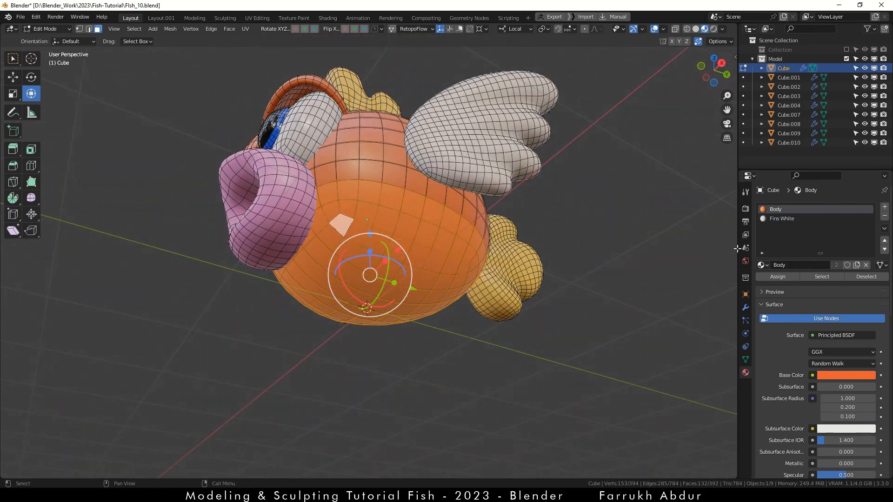
Step: Assign the Fins White material to the selected belly faces and return to Object Mode
left_click(776, 220)
left_click(777, 276)
left_click_drag(409, 344, 450, 347, "alt")
key("Tab")
left_click(448, 302)
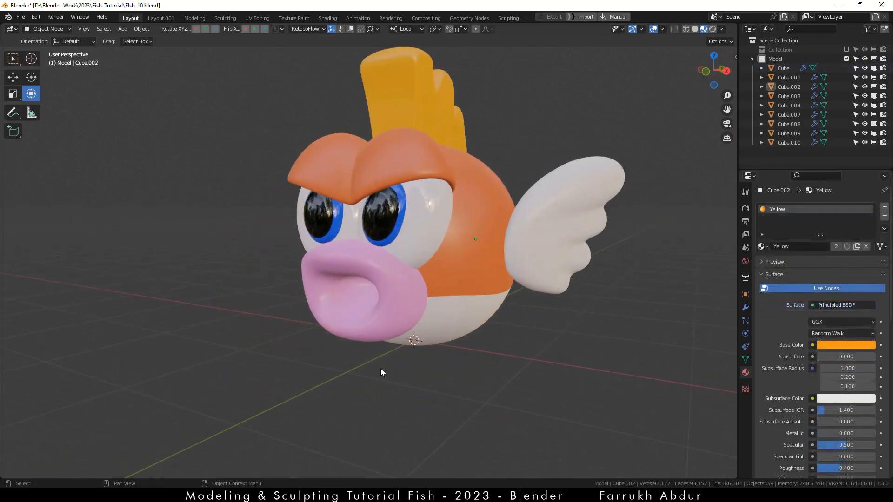
Step: Add a UV sphere and scale it down to roughly the size of the mouth cavity
key("shift+a")
mouse_move(368, 270)
left_click(431, 96)
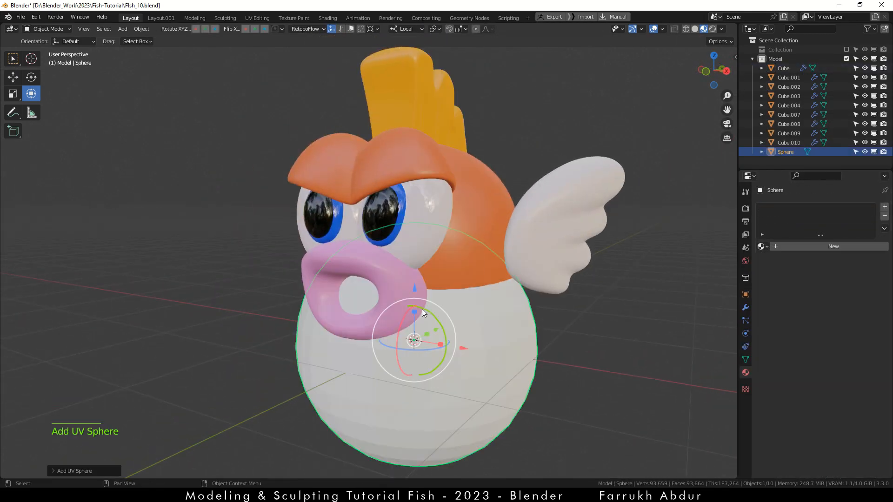
key("s")
left_click(481, 373)
left_click_drag(481, 373, 277, 280, "alt")
key("s")
left_click(365, 332)
Step: Move the sphere inside the lips and resize it to fill the mouth opening
left_click_drag(365, 332, 409, 321, "alt")
left_click_drag(362, 282, 391, 274)
key("s")
mouse_move(260, 286)
left_mouse_down("alt")
mouse_move(338, 285)
mouse_move(274, 266)
left_mouse_up("alt")
key("z")
right_click(402, 296)
left_click(365, 265)
mouse_move(353, 284)
left_mouse_down("alt")
mouse_move(289, 289)
mouse_move(441, 401)
left_mouse_up("alt")
key("s")
left_click(326, 293)
left_click(257, 260)
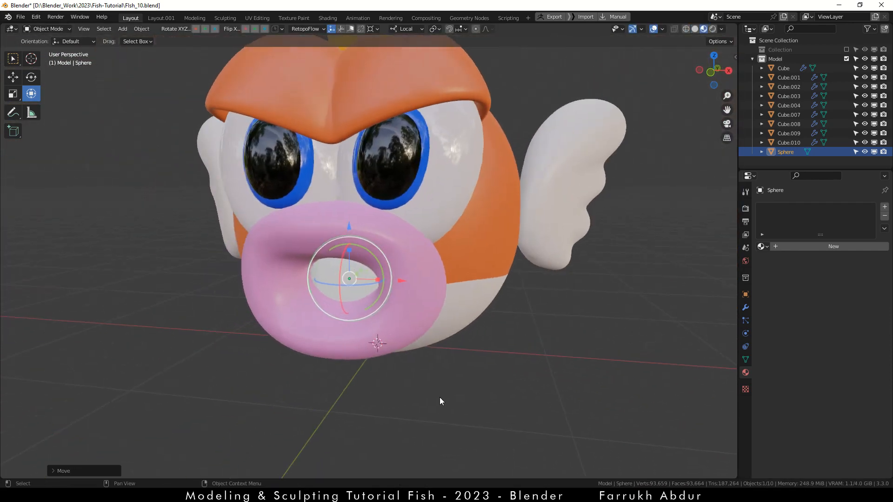
Step: Give the mouth sphere a new material with a Diffuse BSDF surface and a black color
left_click(829, 246)
left_click(825, 305)
left_click(780, 109)
left_click(846, 322)
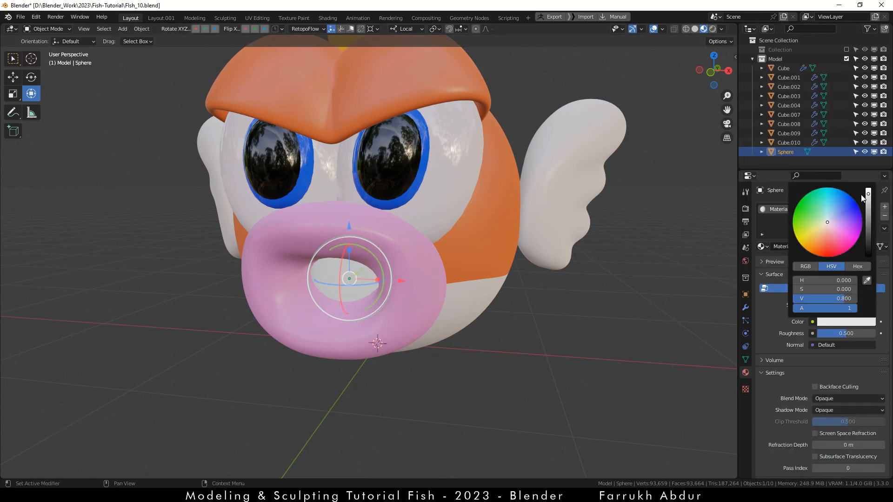
left_click(417, 387)
Step: Refine the scale of the parts around the mouth opening so the black interior fits behind the lips
left_click(372, 267)
left_click_drag(417, 387, 405, 346, "alt")
key("s")
left_click(465, 316)
scroll(446, 330, "up", 2)
Step: Raise the subdivision level of the lips' modifier for a smoother surface
left_click(445, 305)
scroll(445, 305, "up", 3)
left_click(745, 307)
left_click(802, 325)
left_click(568, 367)
scroll(464, 325, "down", 6)
Step: Enable Ambient Occlusion and Screen Space Reflections for the Eevee renderer
scroll(488, 230, "up", 2)
middle_click_drag(489, 231, 482, 297)
left_click(703, 211)
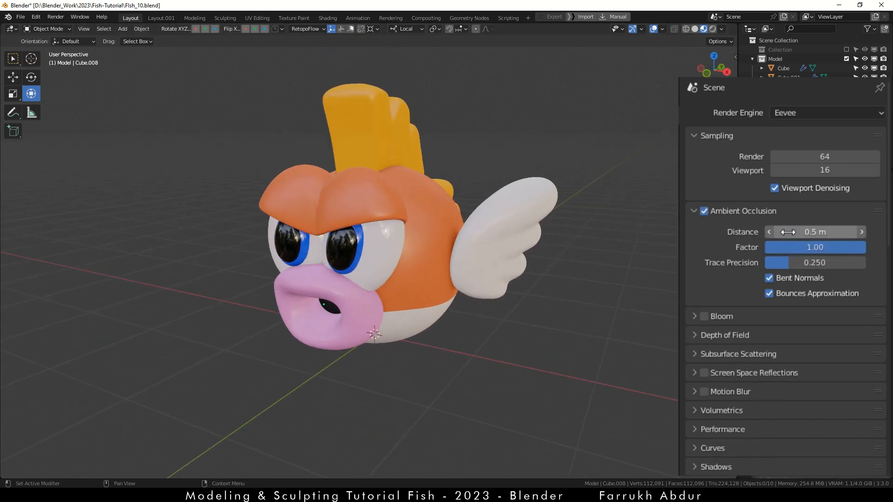
scroll(740, 258, "down", 4)
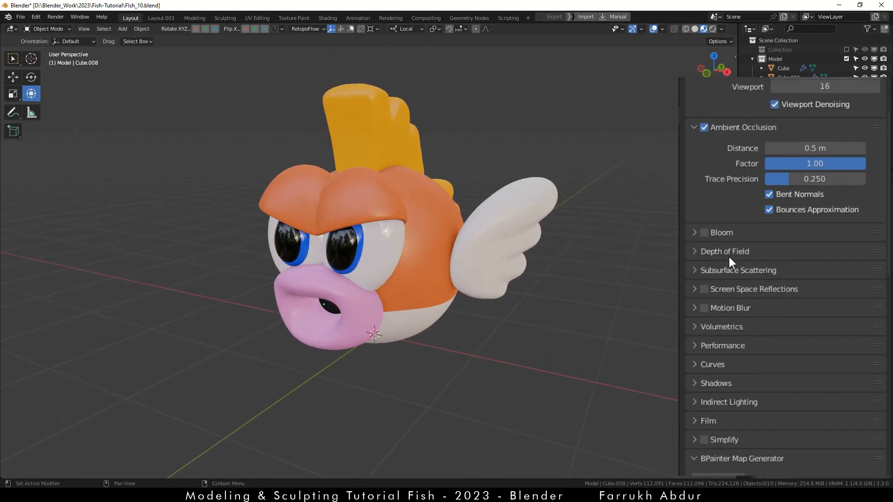
left_click(695, 289)
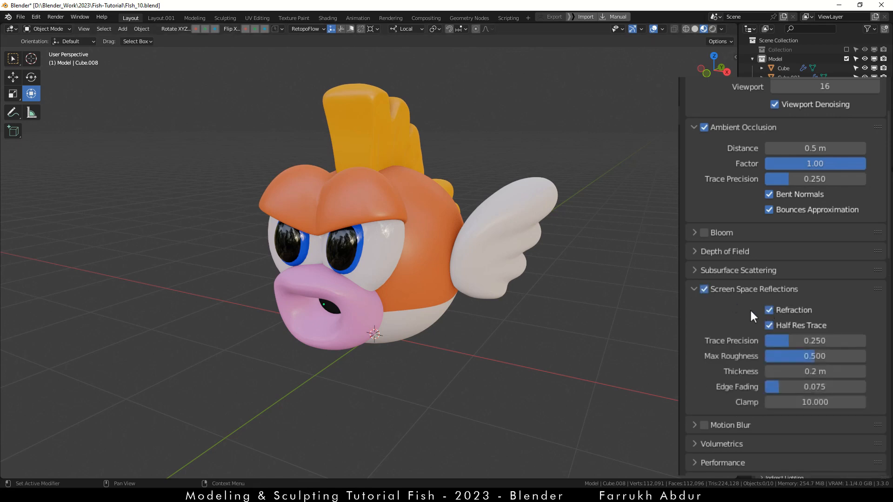
left_click(695, 289)
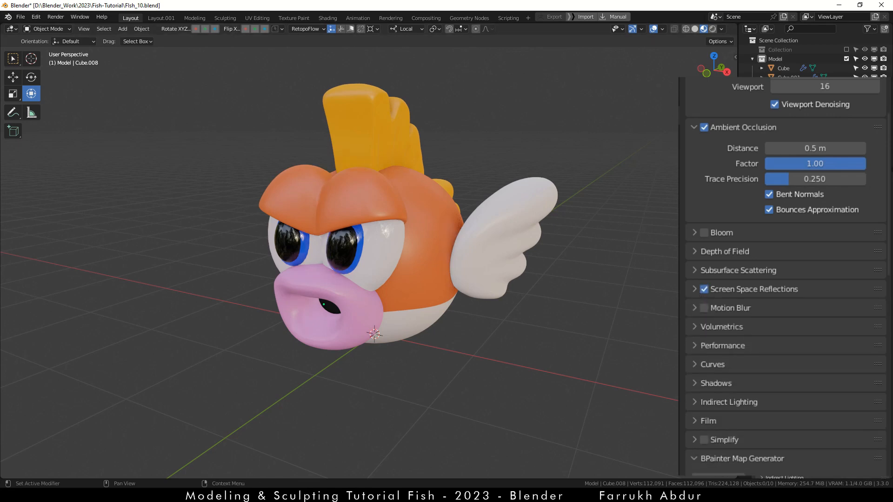
Step: Scale the side fins slightly along their local X axis
middle_click_drag(605, 298, 533, 330)
left_click_drag(504, 306, 508, 315)
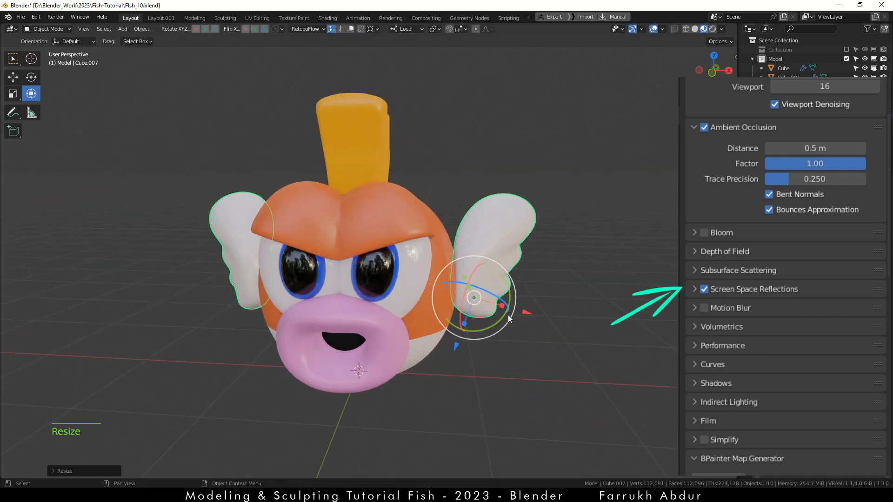
scroll(488, 209, "down", 2)
middle_click_drag(461, 289, 423, 278, "alt")
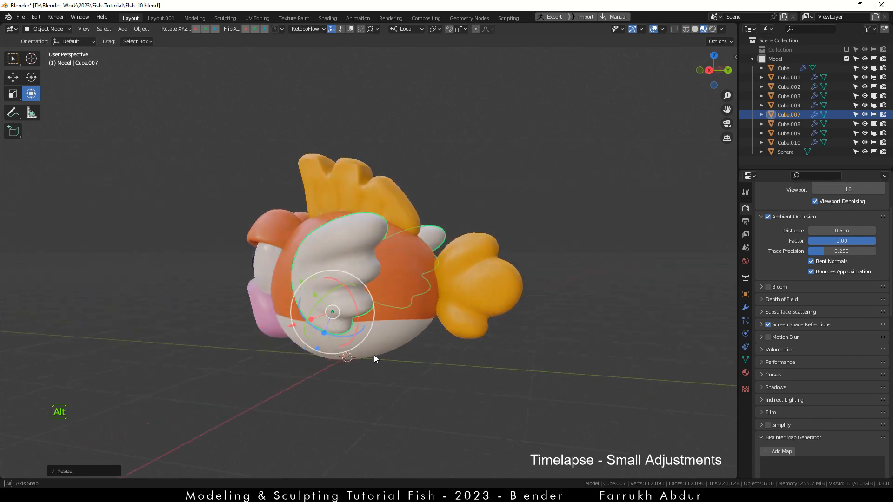
Step: Refine the shape of the pink lips around the mouth opening with the Grab sculpting brush
middle_click_drag(373, 355, 405, 372, "alt")
scroll(411, 400, "down", 2)
scroll(389, 267, "up", 4)
left_click(366, 298)
key("Tab")
left_click(297, 263)
middle_click_drag(307, 265, 278, 269, "alt")
left_click_drag(278, 269, 302, 260)
mouse_move(302, 260)
middle_mouse_down("alt")
mouse_move(358, 279)
mouse_move(344, 274)
middle_mouse_up("alt")
left_click_drag(344, 275, 350, 281)
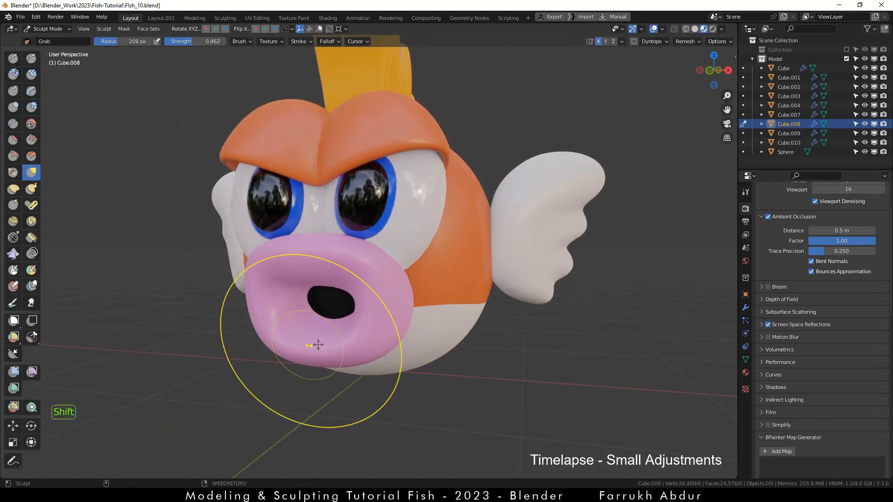
middle_click_drag(313, 343, 313, 389, "alt")
scroll(460, 356, "down", 2)
scroll(327, 341, "up", 2)
key("Tab")
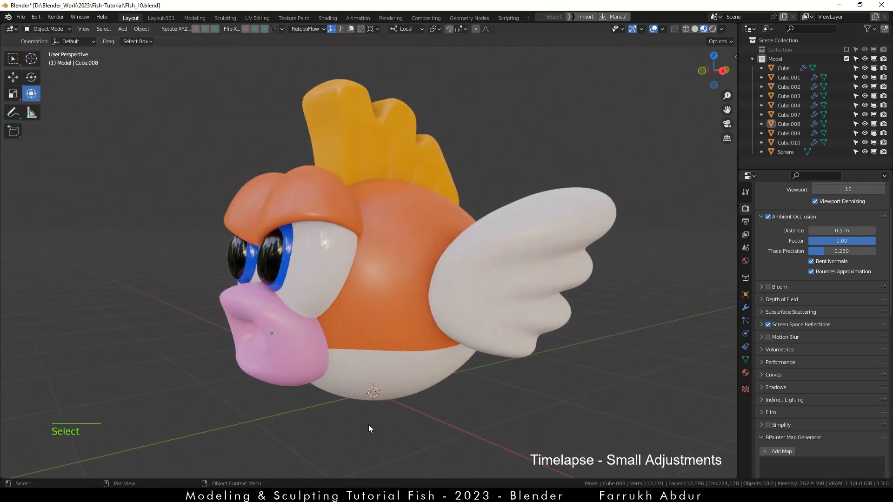
Step: Move the mirrored side fins slightly and rotate them by a few degrees against the body
middle_click_drag(368, 425, 498, 360, "alt")
left_click(508, 283)
left_click_drag(508, 284, 512, 291)
left_click_drag(474, 275, 475, 279)
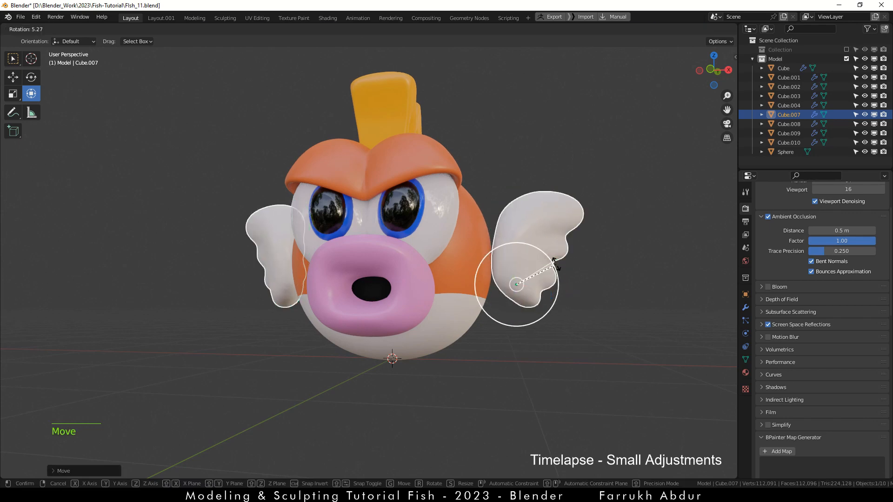
scroll(475, 279, "up", 1)
left_click(475, 279)
middle_click_drag(476, 279, 464, 303, "alt")
Step: Reshape the orange body's side next to the side fin with the Grab sculpting brush
key("Tab")
left_click(399, 270)
key("q")
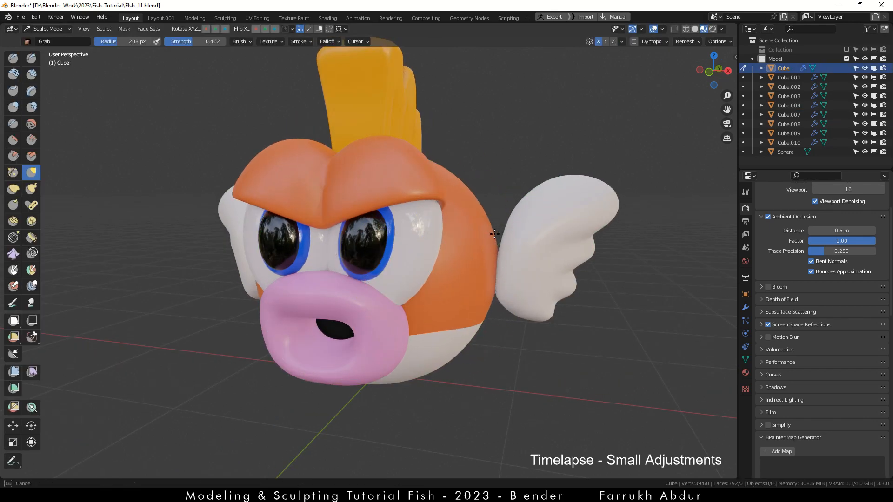
left_click_drag(494, 234, 494, 244)
mouse_move(494, 245)
middle_mouse_down("alt")
mouse_move(526, 277)
mouse_move(488, 262)
middle_mouse_up("alt")
scroll(488, 262, "down", 1)
left_click_drag(488, 262, 502, 233)
mouse_move(489, 262)
middle_mouse_down("alt")
mouse_move(446, 314)
mouse_move(392, 304)
middle_mouse_up("alt")
scroll(393, 304, "up", 2)
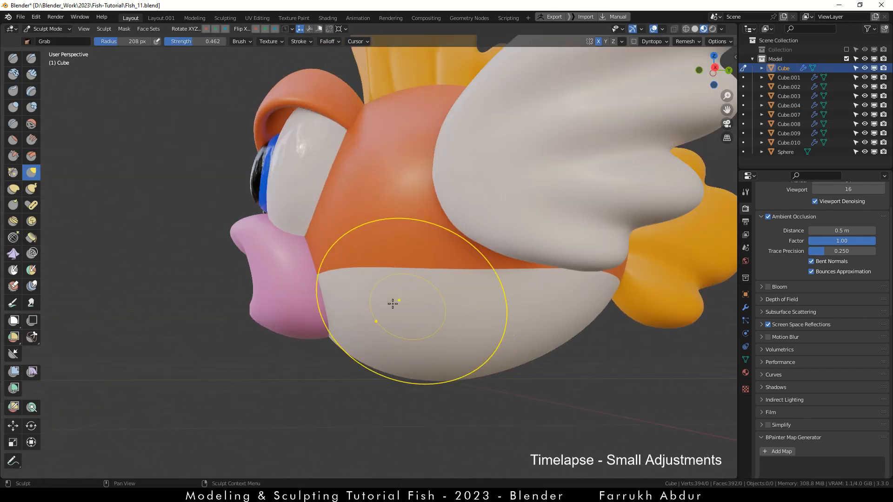
Step: Select the uppermost face loop of the white belly and assign the body's orange material to it
left_click(402, 308)
scroll(486, 282, "up", 1)
left_click(510, 288, "alt")
left_click(745, 373)
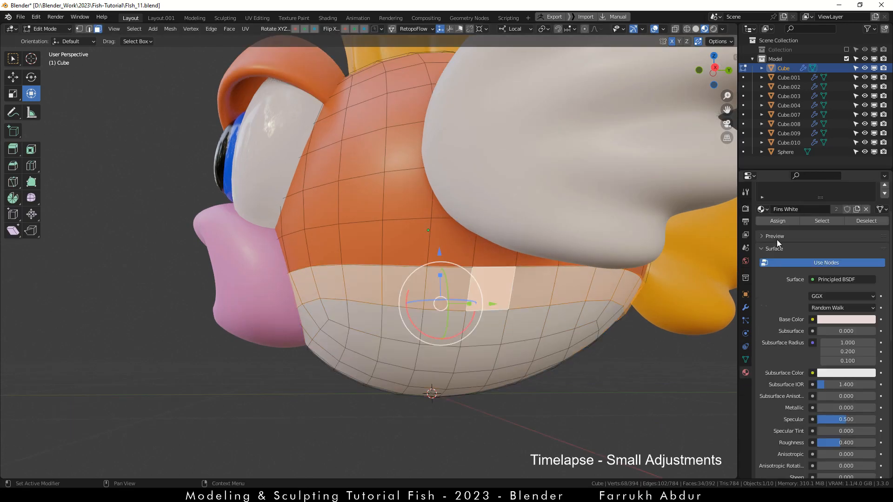
scroll(777, 243, "up", 3)
left_click(777, 209)
left_click(776, 279)
left_click(551, 394)
key("Tab")
left_click(552, 395)
Step: Show the model in solid shading, then scale down the tail fin and shift it slightly
left_click_drag(413, 381, 486, 379, "alt")
scroll(487, 379, "down", 4)
key("z")
mouse_move(599, 320)
left_mouse_down("alt")
mouse_move(535, 308)
mouse_move(444, 335)
left_mouse_up("alt")
left_click(602, 308)
left_click(500, 288)
key("s")
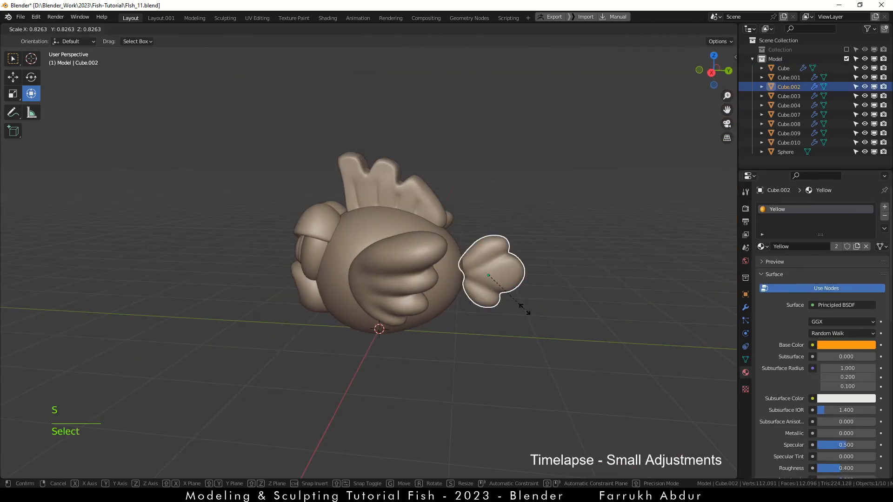
left_click_drag(482, 272, 482, 268)
left_click(445, 357)
Step: Add a UV sphere, place it above and behind the fish, and shade it smooth
scroll(444, 356, "up", 1)
left_click_drag(444, 356, 480, 369, "alt")
key("shift+a")
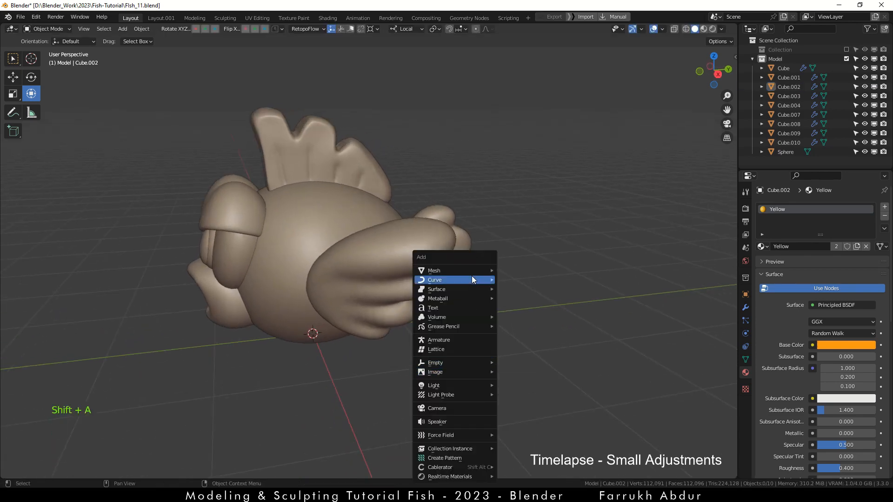
mouse_move(470, 271)
left_click(539, 96)
left_click_drag(313, 334, 516, 186)
scroll(553, 149, "up", 2)
right_click(544, 172)
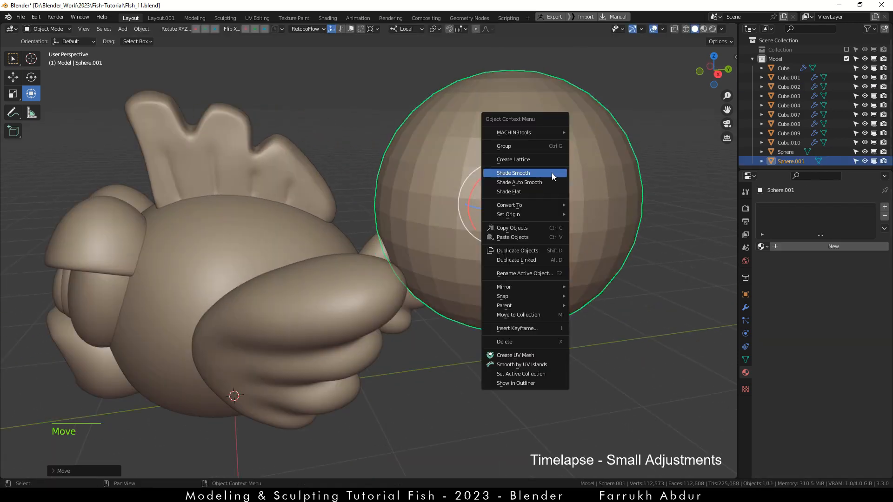
left_click(552, 172)
Step: Scale the new sphere down to bubble size and position it above the tail fin
key("s")
left_click(535, 219)
left_click_drag(484, 237, 380, 196, "alt")
left_click_drag(353, 193, 504, 202, "alt")
scroll(504, 201, "up", 1)
middle_click_drag(505, 205, 507, 256)
left_click_drag(537, 286, 470, 267, "alt")
left_click_drag(511, 240, 446, 224)
middle_click_drag(444, 235, 398, 232)
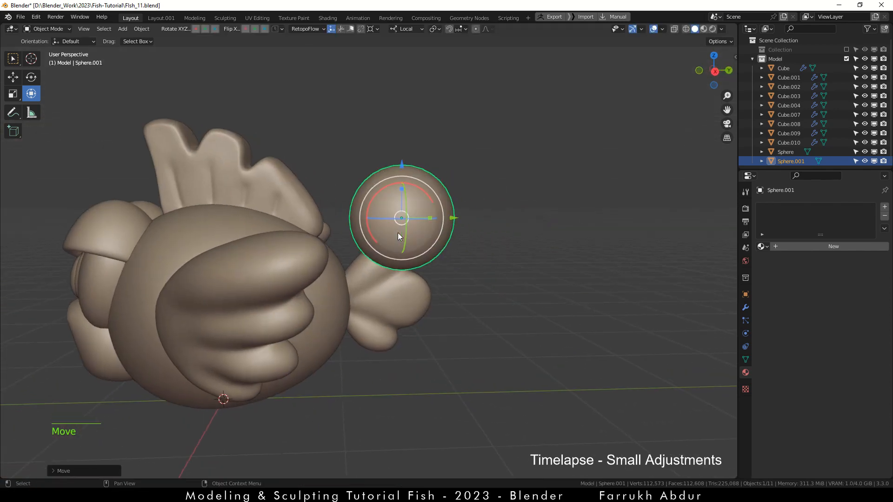
Step: Duplicate the bubble into smaller copies: one touching it, one behind the tail and one above the back fin
key("shift+d")
left_click(456, 204)
key("s")
key("shift+d")
left_click(525, 373)
key("s")
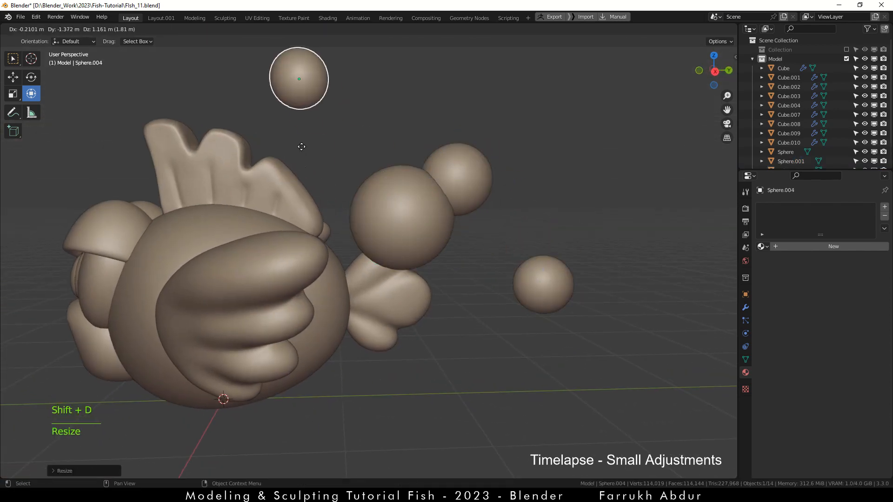
left_click(301, 146)
key("s")
left_click(300, 102)
Step: Position the smallest bubble at the tip of the back fin and duplicate it below the fish's body
left_click_drag(414, 272, 495, 272, "alt")
left_click_drag(438, 141, 222, 149)
left_click_drag(651, 238, 582, 238, "alt")
key("shift+d")
left_click(264, 408)
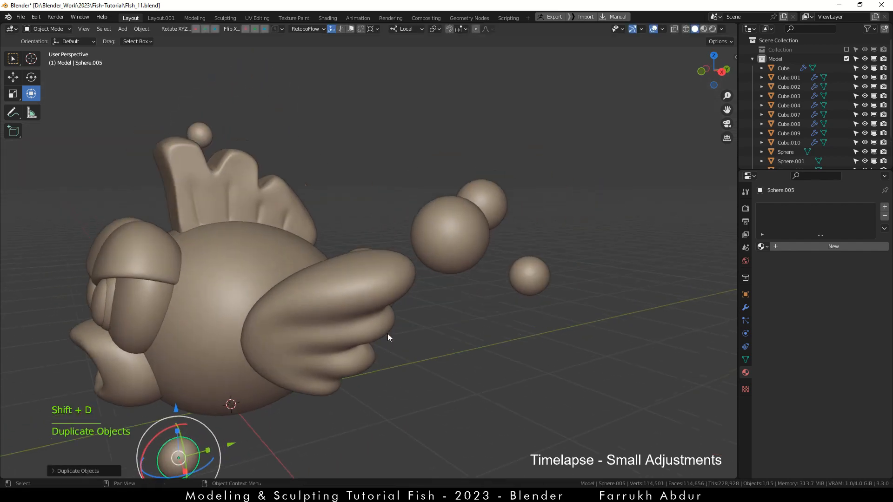
left_click_drag(387, 334, 352, 334, "alt")
Step: Duplicate the second bubble of the touching pair, scale the copy down and place it at the pair's upper end
left_click(478, 217)
key("shift+d")
left_click(510, 179)
key("s")
left_click(511, 180)
left_click_drag(510, 180, 497, 176)
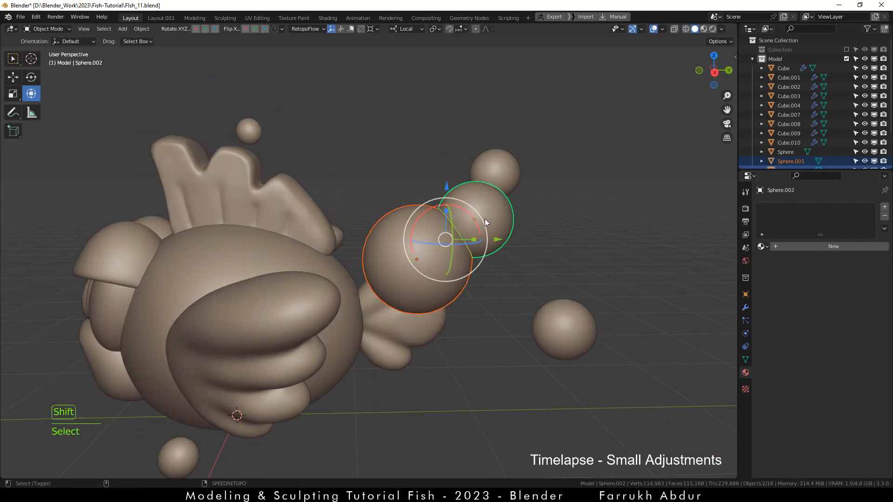
Step: Join the three touching bubbles into one object, apply its transform and enter Sculpt Mode
left_click(496, 173, "shift")
key("ctrl+j")
left_click_drag(522, 219, 534, 248, "alt")
key("ctrl+a")
left_click(517, 237)
left_click(469, 216)
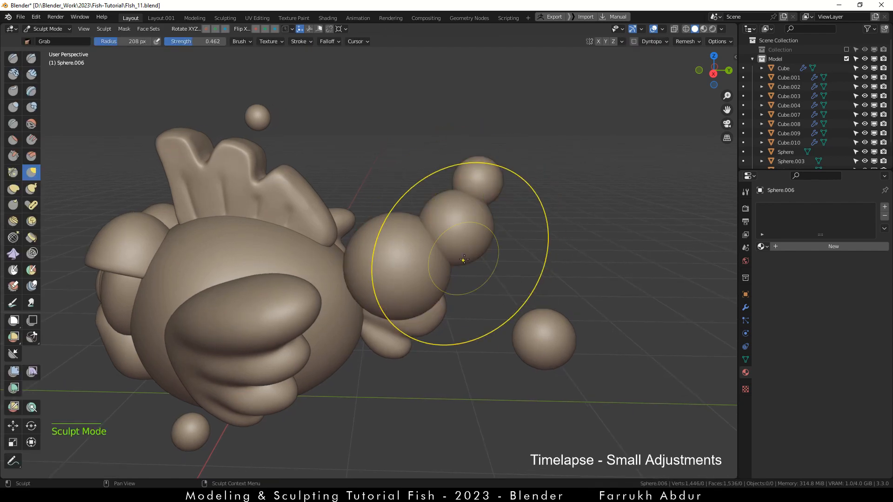
Step: Voxel remesh the joined bubbles with a voxel size of about 0.0485 m to merge them
key("shift+r")
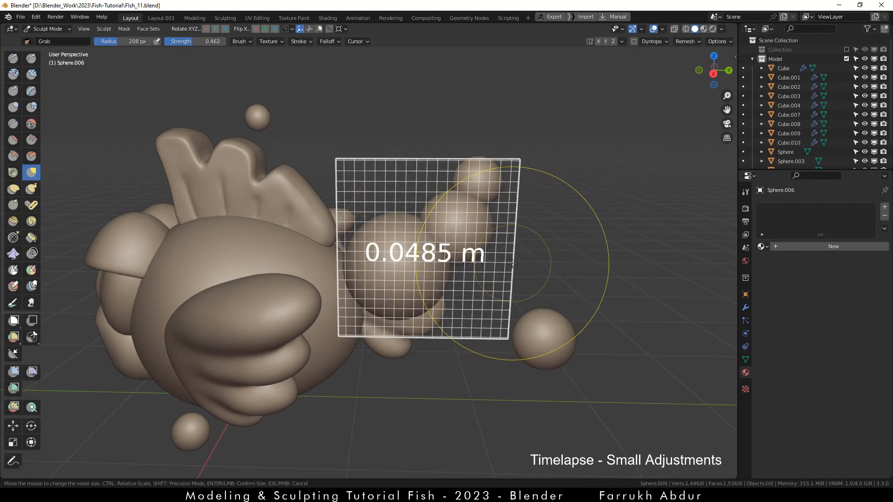
left_click(511, 263)
key("ctrl+r")
scroll(492, 260, "up", 1)
left_click_drag(464, 263, 475, 251, "alt")
Step: Retopologize the merged bubbles with a QuadriFlow remesh of 1000 faces, using mesh symmetry
key("F4")
key("F4")
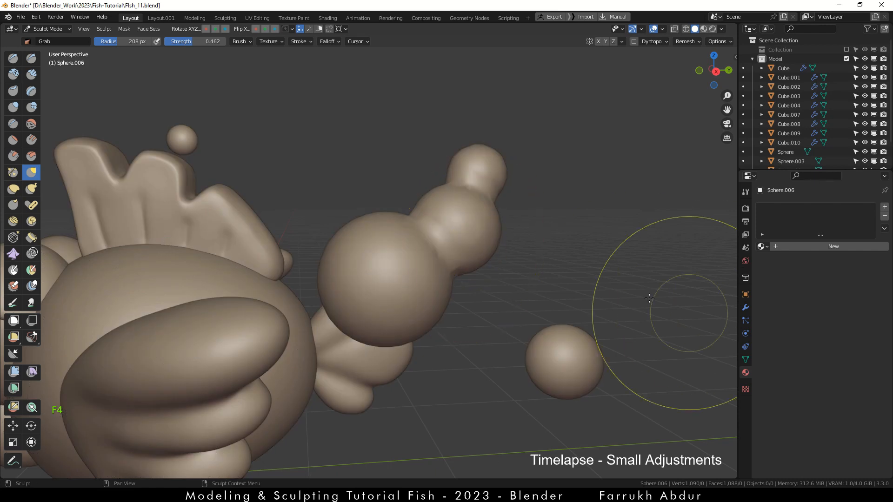
left_click(745, 359)
left_click(862, 438)
key("F4")
left_click(819, 449)
left_click(843, 452)
type("1000")
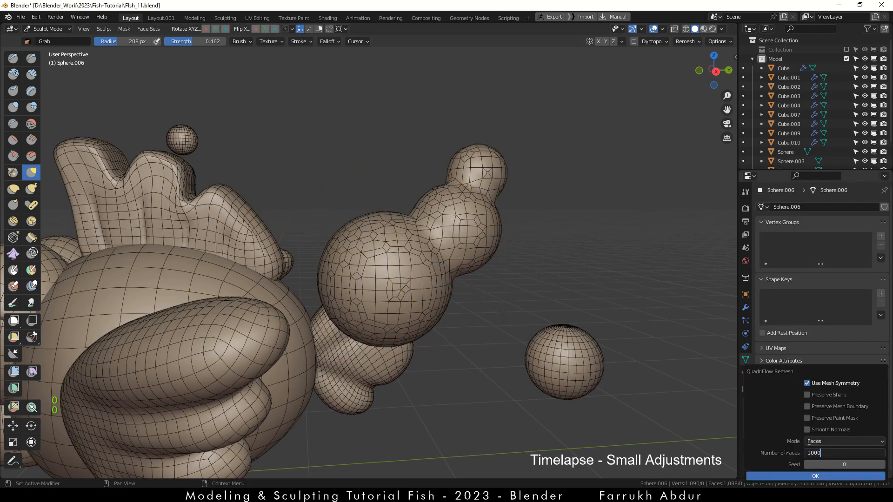
left_click(805, 476)
key("F4")
Step: Duplicate the merged bubble cluster to the fish's other side and freely rotate the copy into a different orientation
mouse_move(510, 251)
left_mouse_down("alt")
mouse_move(544, 274)
mouse_move(518, 241)
left_mouse_up("alt")
key("Tab")
left_click(466, 207)
left_click_drag(466, 233, 530, 256, "alt")
key("shift+d")
left_click(254, 237)
key("r")
key("r")
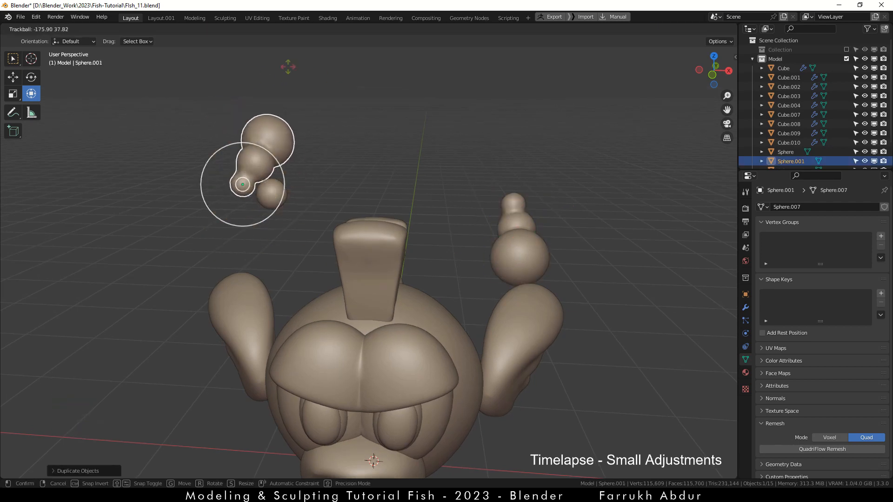
left_click(288, 66)
left_click_drag(242, 184, 243, 233)
Step: Vary the copied bubble cluster's shape with the Inflate/Deflate and Grab sculpting brushes, then return to Object Mode
left_click(273, 193)
left_click_drag(279, 200, 372, 200, "alt")
middle_click_drag(195, 251, 434, 260)
left_click(434, 261)
key("Tab")
left_click(378, 232)
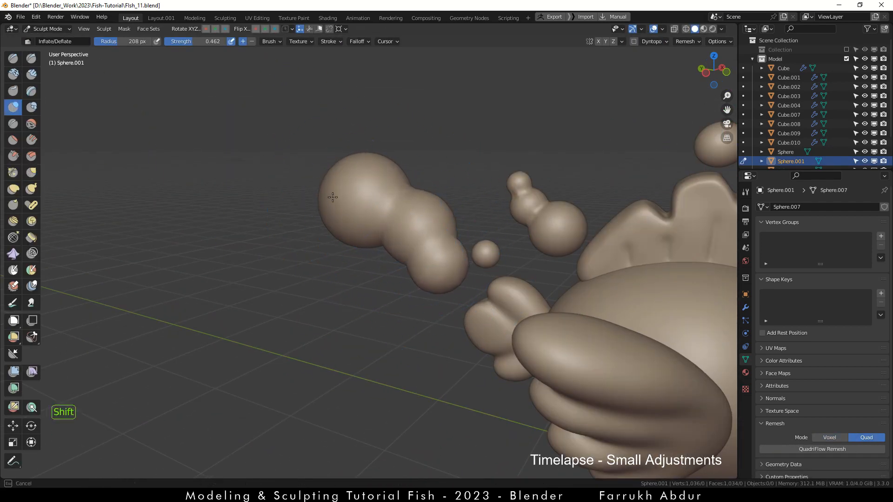
middle_click_drag(332, 197, 393, 232)
key("g")
mouse_move(465, 254)
left_mouse_down("alt")
mouse_move(420, 305)
mouse_move(454, 241)
mouse_move(449, 347)
mouse_move(471, 347)
left_mouse_up("alt")
scroll(454, 241, "down", 4)
key("Tab")
left_click(449, 348)
Step: Show the model in Material Preview and choose another HDRI environment for the viewport lighting
key("z")
left_click(426, 319)
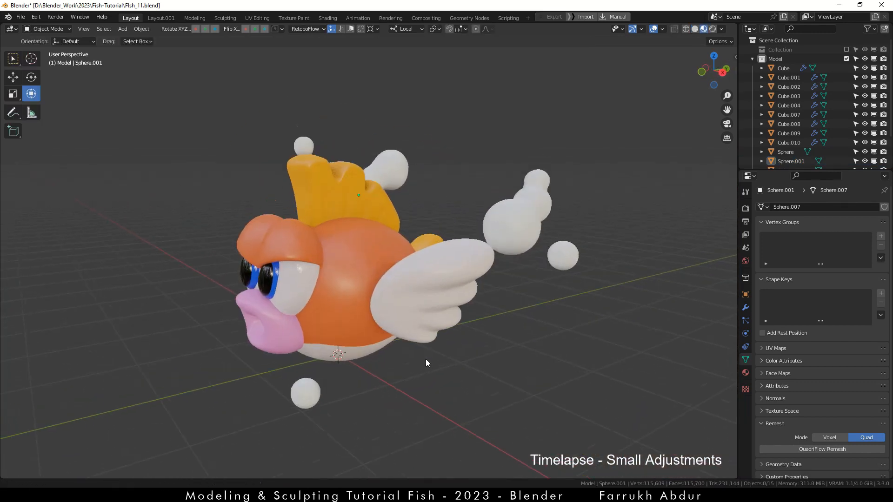
left_click(720, 29)
left_click(709, 108)
left_click(604, 140)
scroll(437, 306, "up", 1)
mouse_move(409, 316)
left_mouse_down("alt")
mouse_move(437, 305)
mouse_move(400, 313)
left_mouse_up("alt")
Step: Create a new material named Bubbles on the merged bubble cluster behind the fish
scroll(505, 186, "up", 5)
left_click(491, 235)
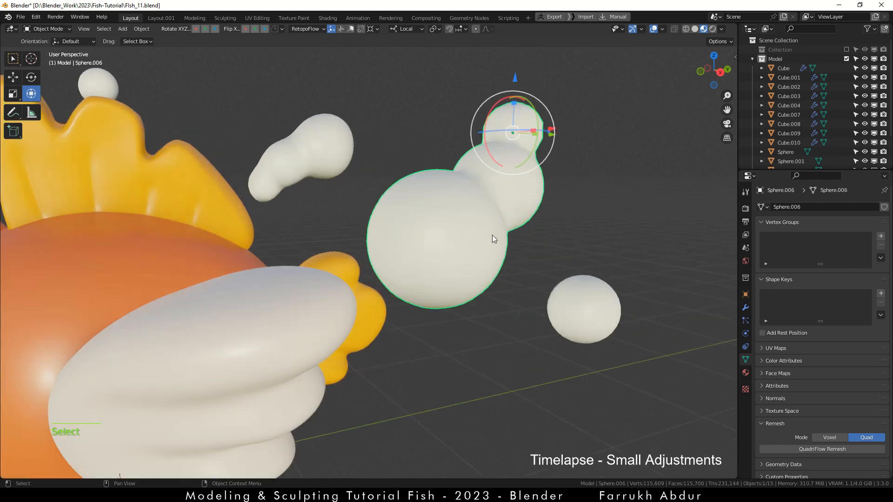
scroll(310, 205, "down", 1)
left_click(744, 328)
left_click(717, 140)
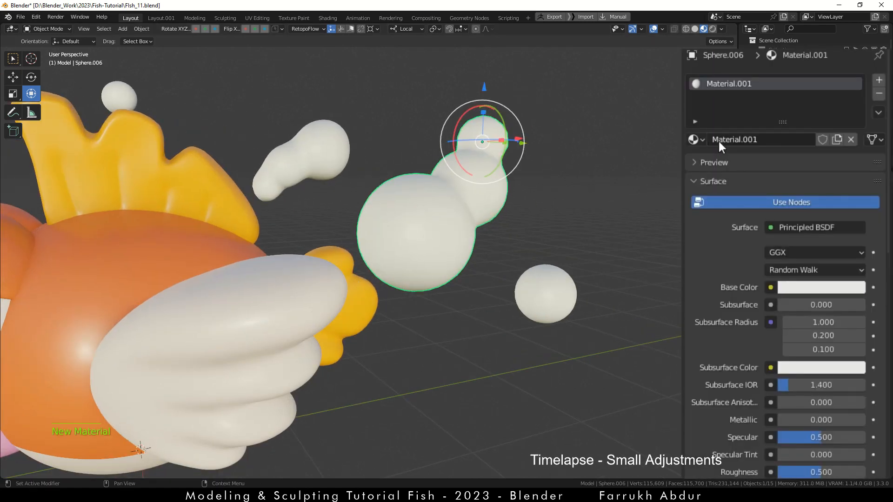
left_click(736, 141)
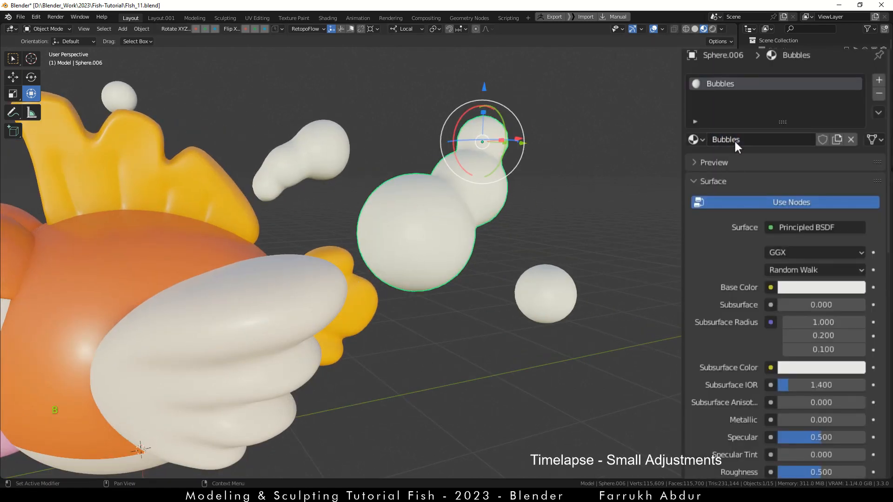
Step: Set the Bubbles material's Transmission to 1
scroll(813, 300, "down", 10)
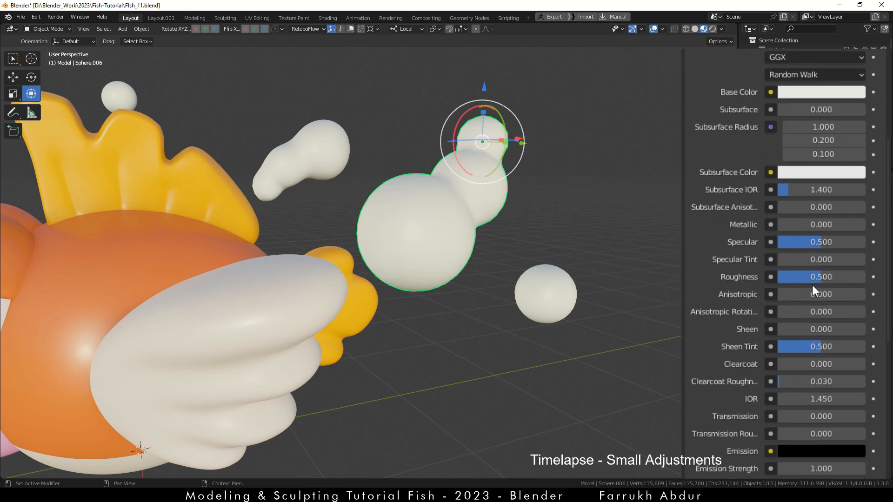
scroll(811, 286, "down", 8)
left_click(788, 277)
type("1")
key("Return")
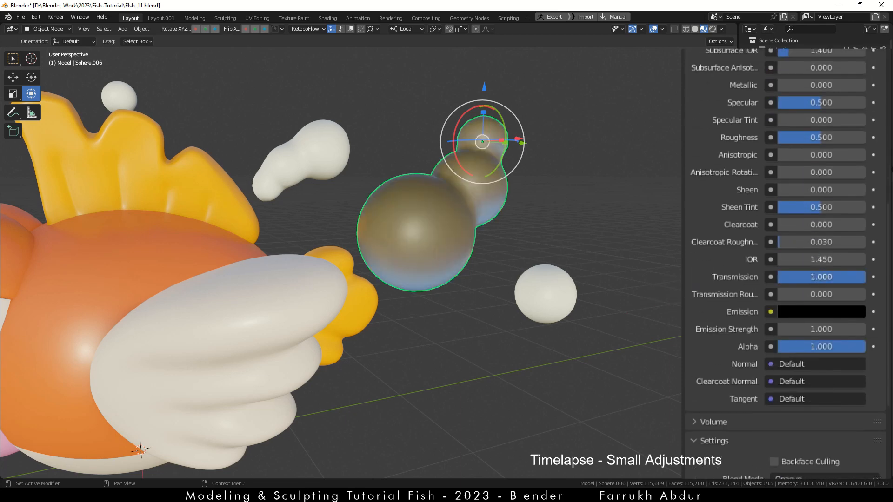
Step: Set the Bubbles material's Shadow Mode to None and enable Screen Space Refraction
scroll(748, 335, "down", 4)
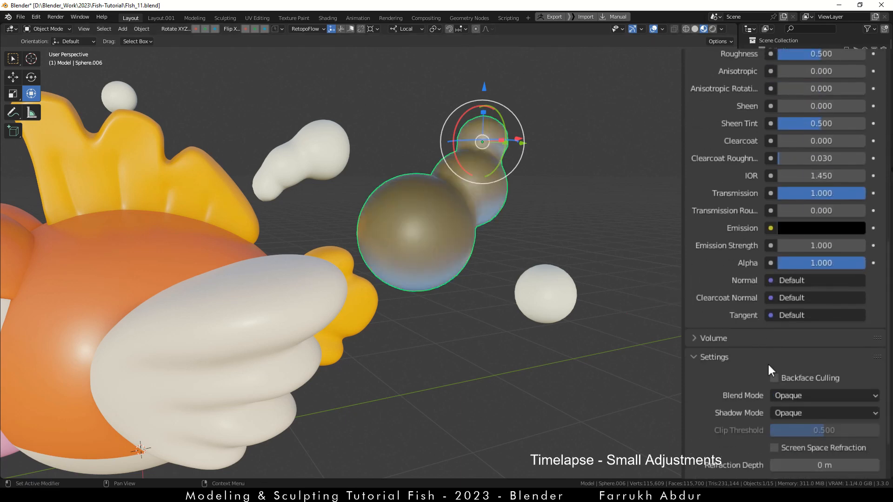
left_click(782, 409)
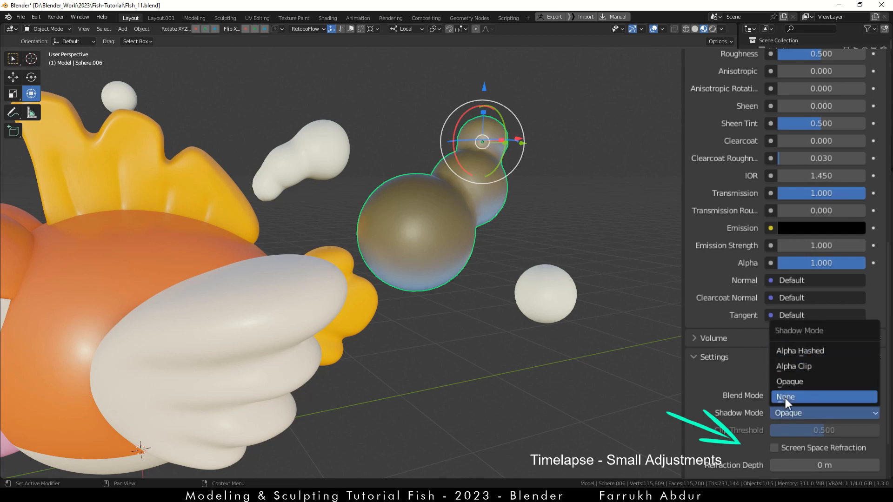
left_click(785, 398)
left_click(774, 446)
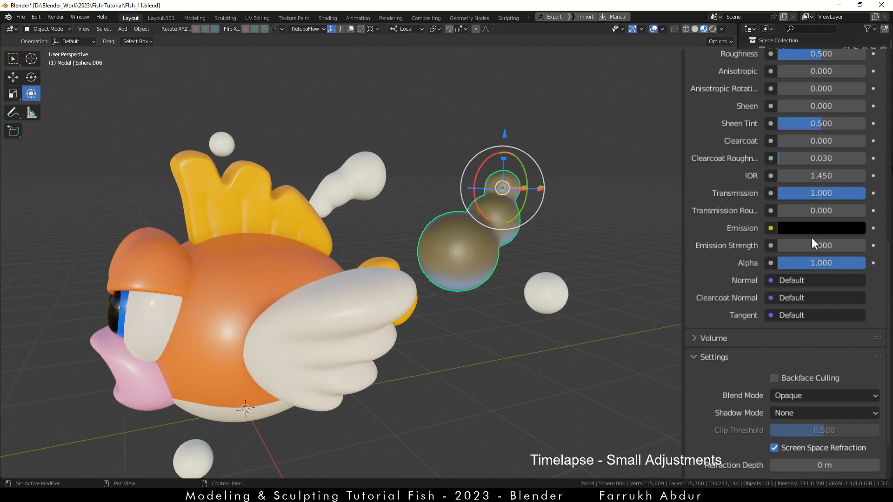
Step: Give the Bubbles material a blue emission color with hue 0.663, saturation 1 and value 0.736
scroll(809, 232, "up", 8)
scroll(806, 256, "down", 3)
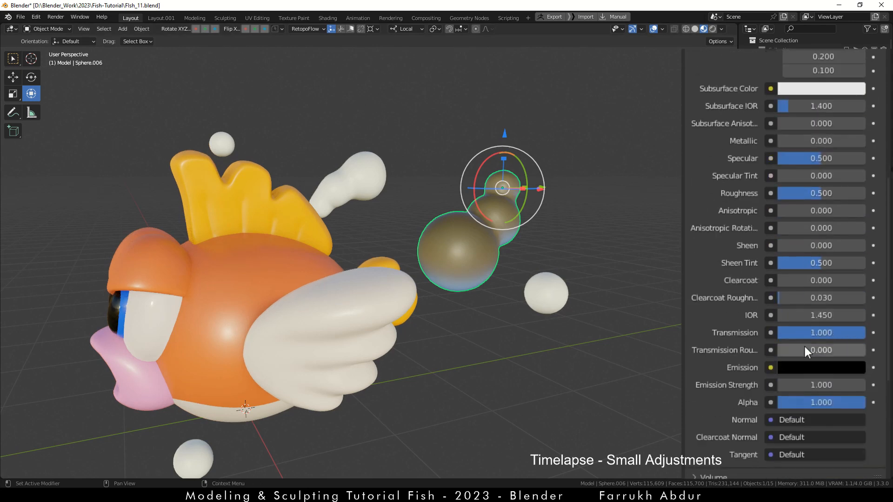
left_click(806, 368)
left_click_drag(859, 210, 854, 179)
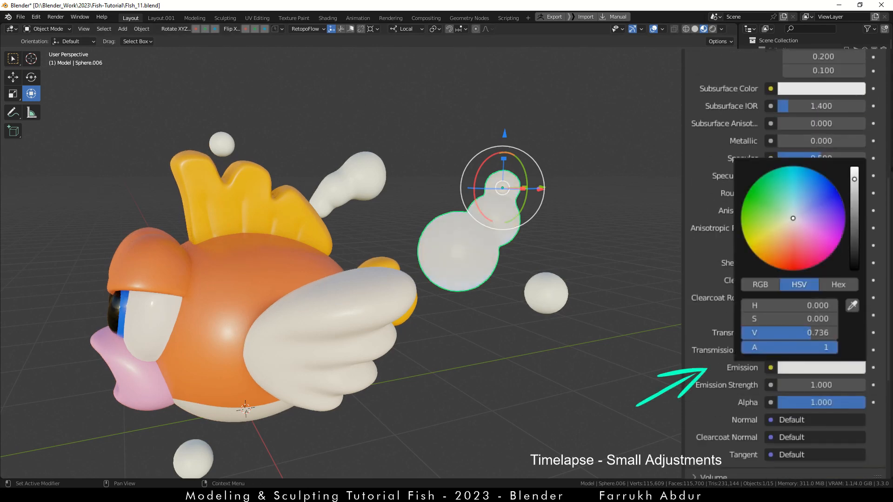
left_click(823, 185)
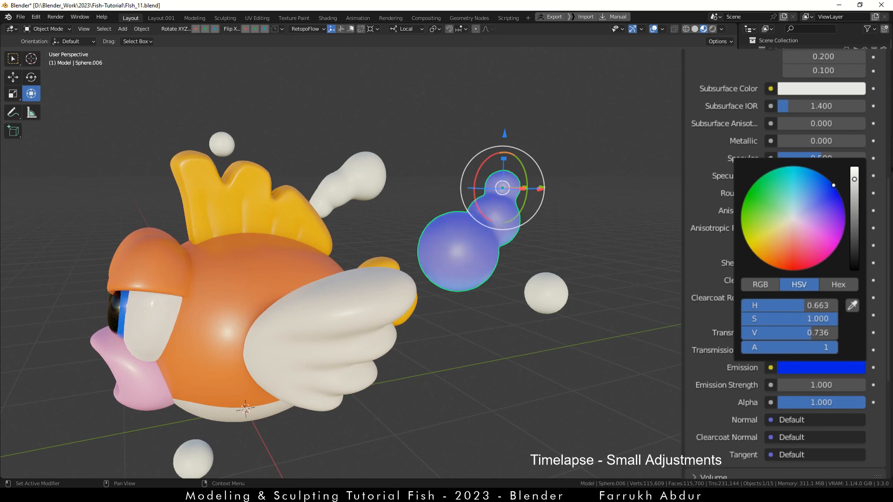
scroll(786, 261, "up", 10)
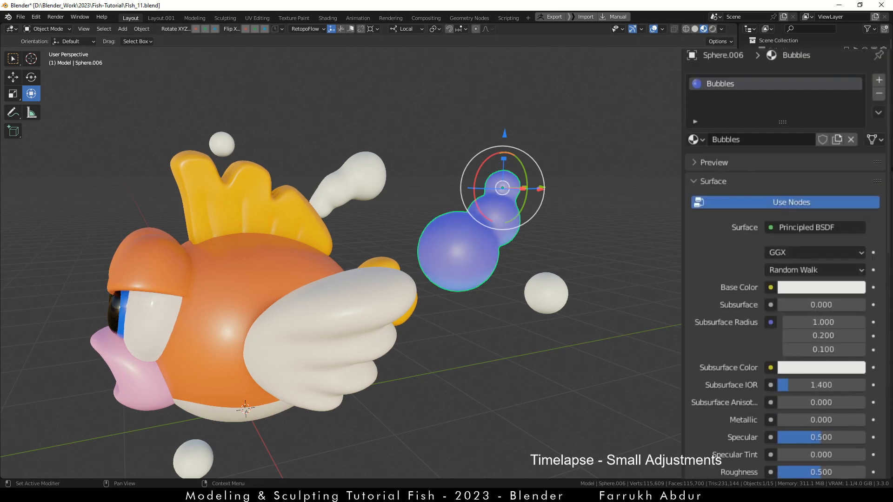
Step: Assign the existing Bubbles material to the four uncolored bubble objects around the fish, linking it across the whole selection
left_click(557, 300)
middle_click_drag(556, 333, 600, 333)
left_click(375, 172, "shift")
left_click_drag(381, 174, 434, 215, "alt")
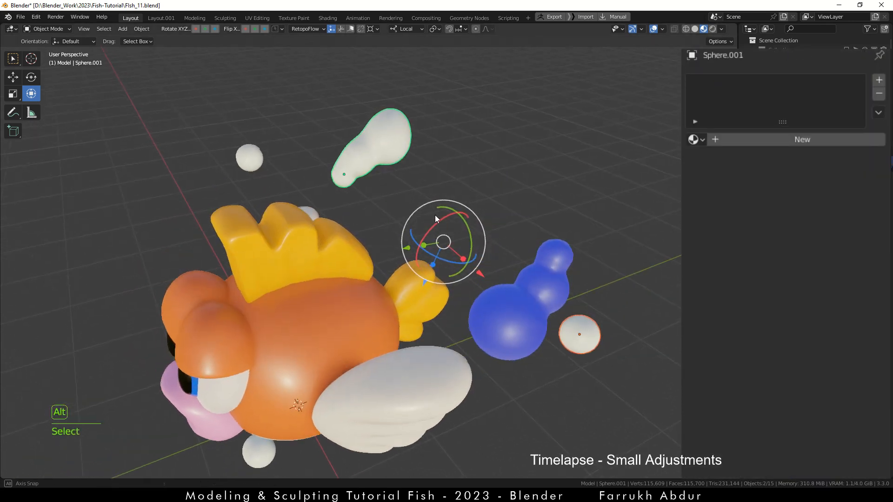
left_click(254, 162, "shift")
middle_click_drag(256, 164, 234, 368)
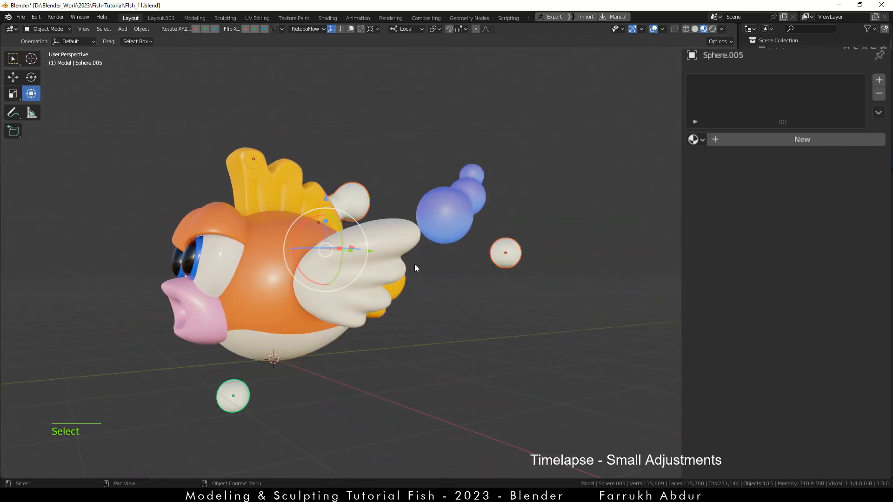
middle_click_drag(414, 265, 391, 290)
scroll(479, 241, "up", 1)
left_click(695, 140)
left_click(725, 174)
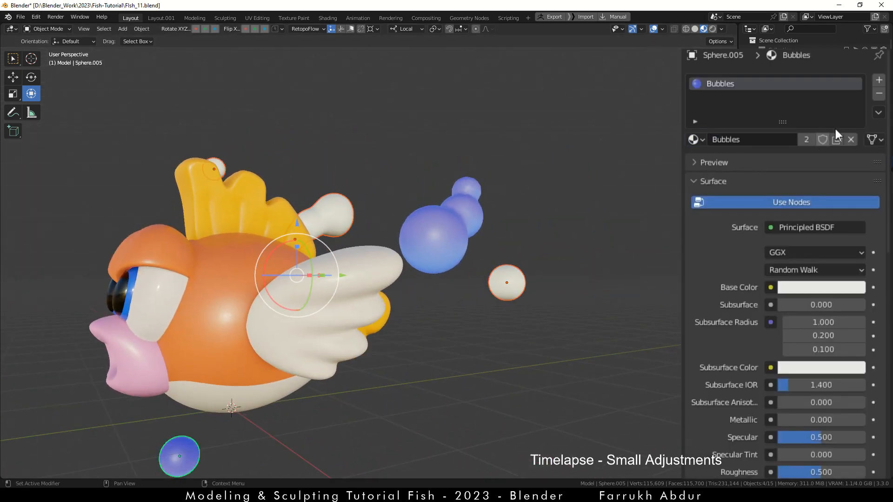
left_click(839, 142)
left_click_drag(558, 321, 528, 340, "alt")
left_click(519, 372)
middle_click_drag(515, 366, 570, 331)
left_click_drag(466, 324, 478, 329, "alt")
Step: Set the Bubbles material's Roughness to 0.350 and its IOR to 0.900 on the merged bubble cluster
left_click(489, 219)
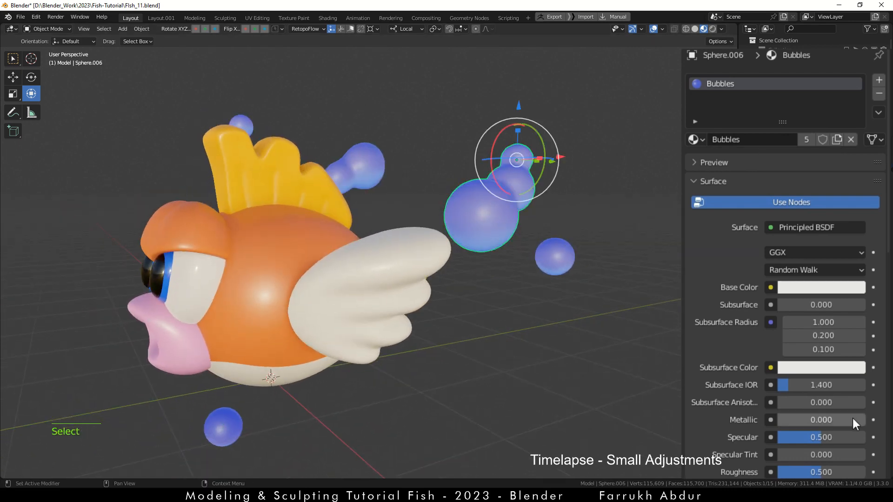
scroll(853, 420, "down", 2)
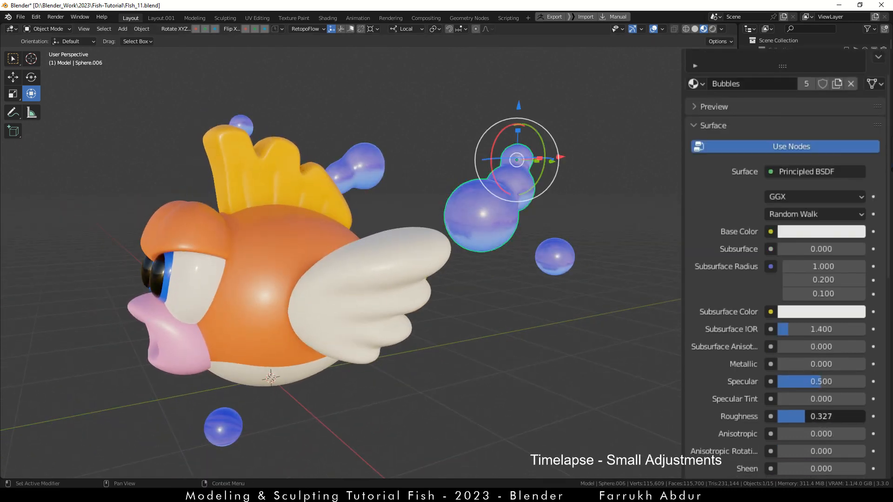
left_click_drag(804, 416, 808, 416)
scroll(811, 414, "down", 3)
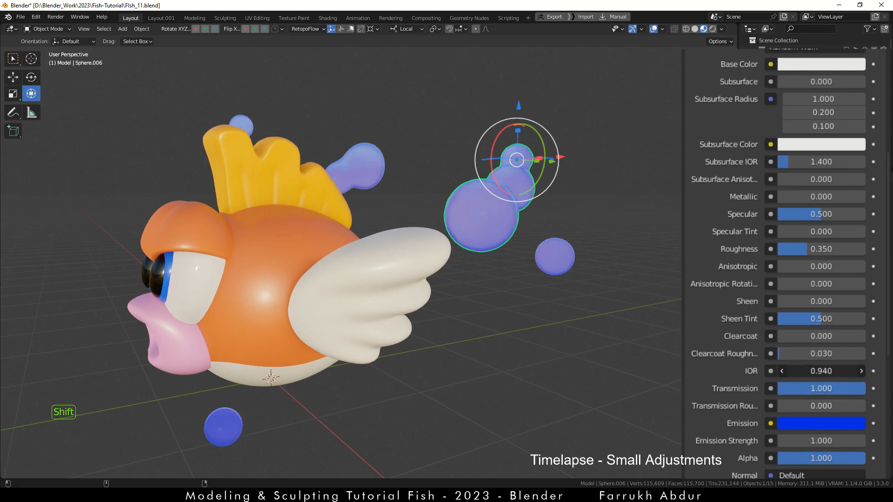
Step: Change the Bubbles material's emission color to a lighter sky blue
left_click(811, 423)
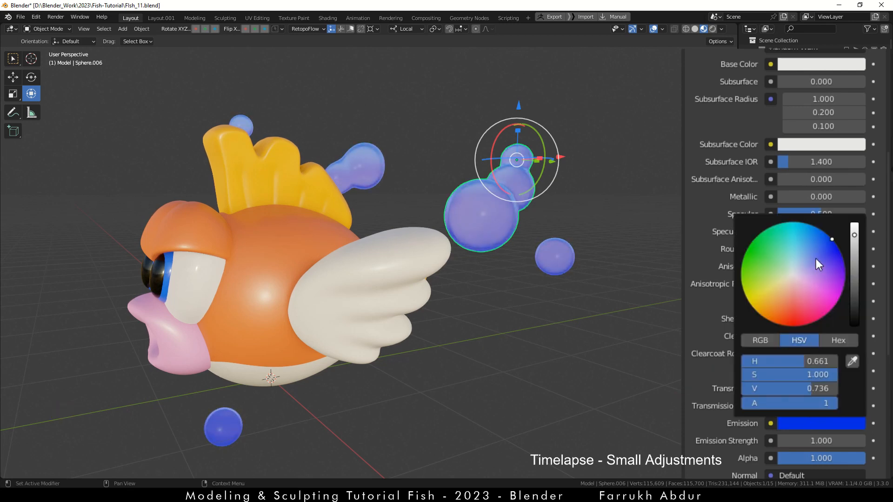
left_click_drag(819, 265, 810, 250)
left_click(518, 283)
scroll(518, 283, "down", 3)
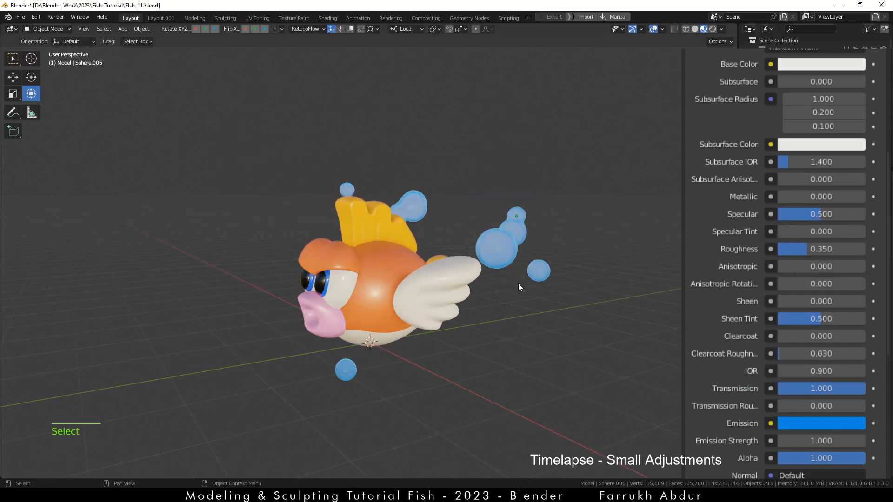
left_click_drag(518, 283, 430, 418, "alt")
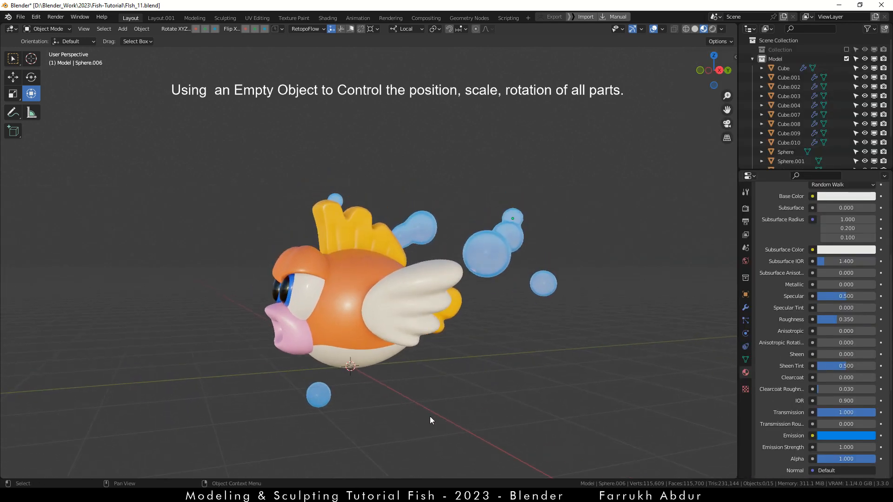
Step: Switch the transform orientation to Global and raise all fish parts and bubbles well above the world origin along Z
left_click_drag(173, 124, 615, 433)
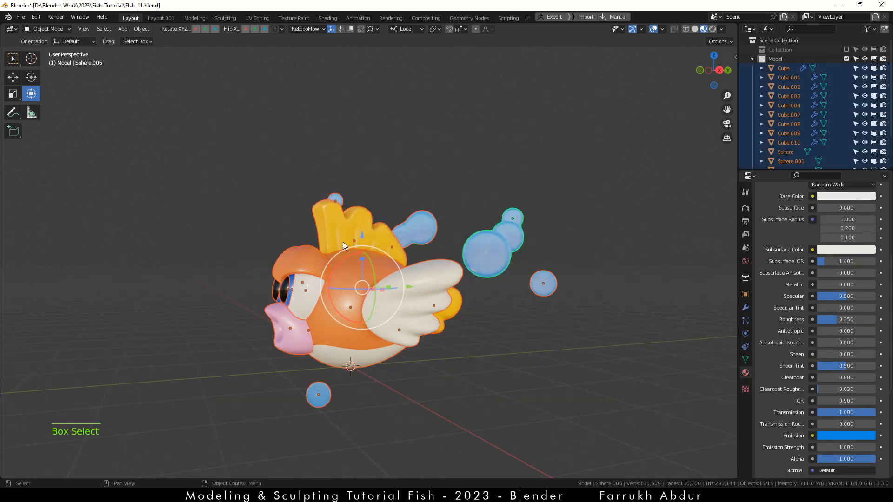
left_click(405, 31)
left_click(398, 58)
left_click_drag(362, 236, 380, 136)
left_click(396, 350)
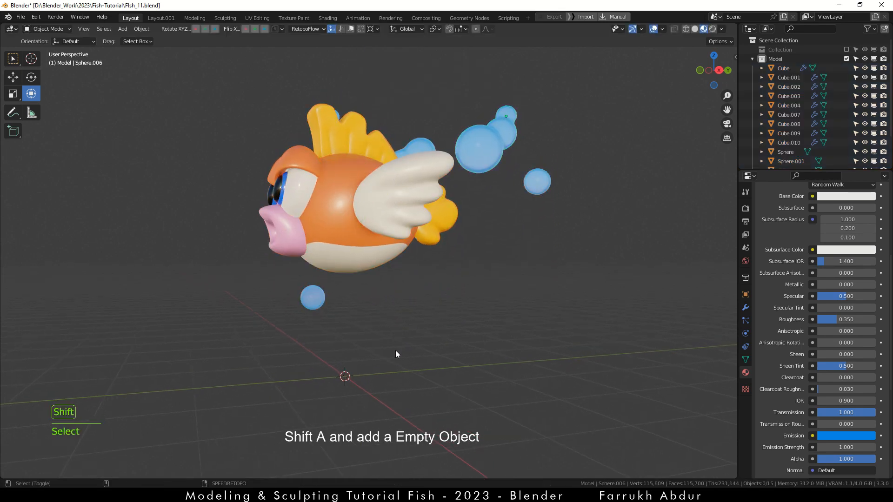
Step: Add a Plain Axes empty at the world origin below the fish
key("shift+a")
mouse_move(378, 364)
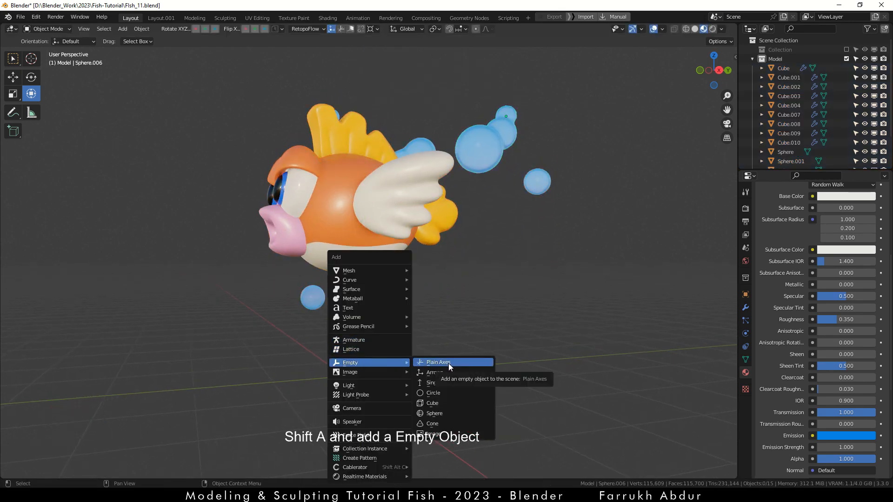
left_click(448, 364)
mouse_move(453, 349)
middle_mouse_down()
mouse_move(457, 339)
mouse_move(450, 343)
middle_mouse_up()
Step: Parent all fish parts and bubbles to the Empty with the Object option
left_click_drag(214, 101, 609, 303)
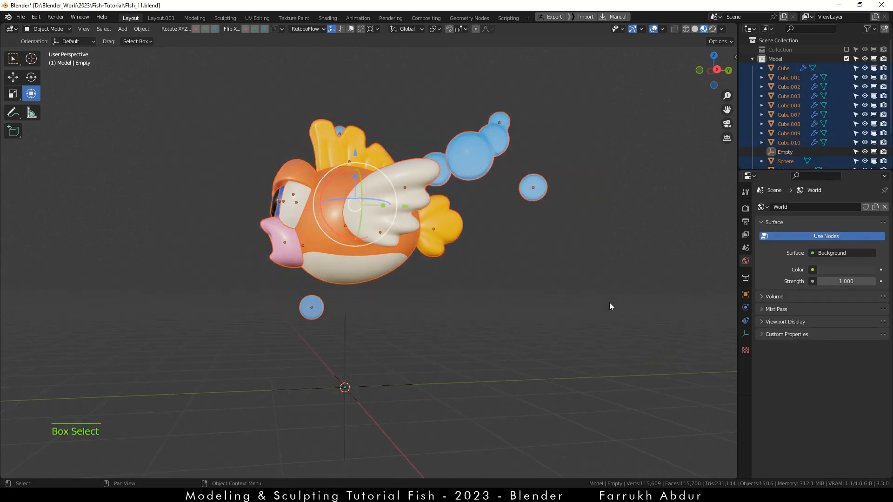
left_click(392, 383, "shift")
middle_click_drag(392, 383, 465, 366)
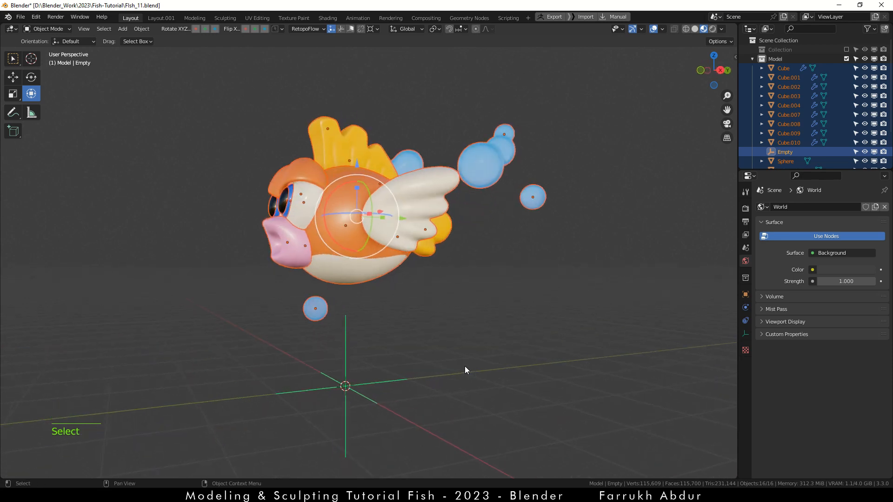
key("ctrl+p")
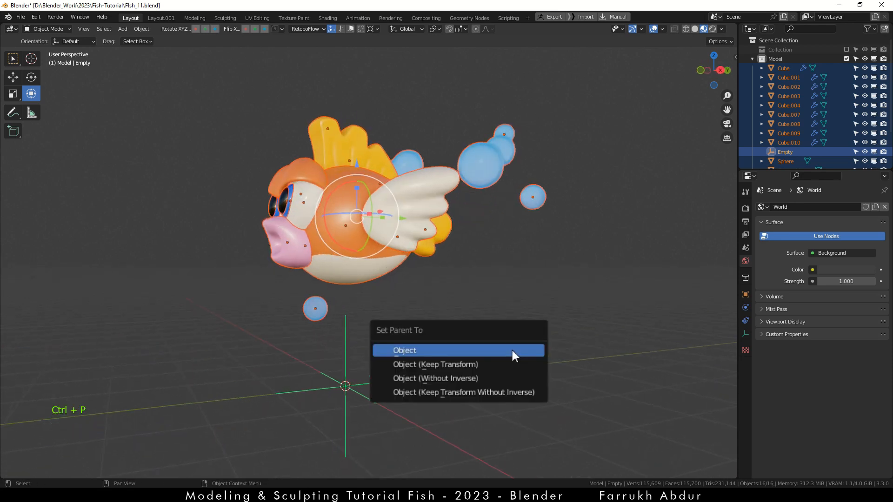
left_click(512, 350)
Step: Try rotating the whole model about the global X axis through the Empty, and undo the rotation
left_click(347, 391)
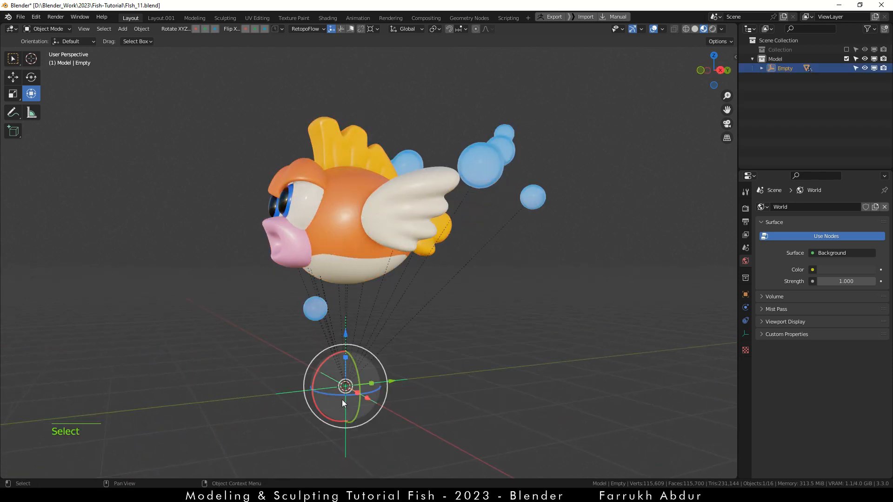
left_click_drag(326, 358, 382, 375)
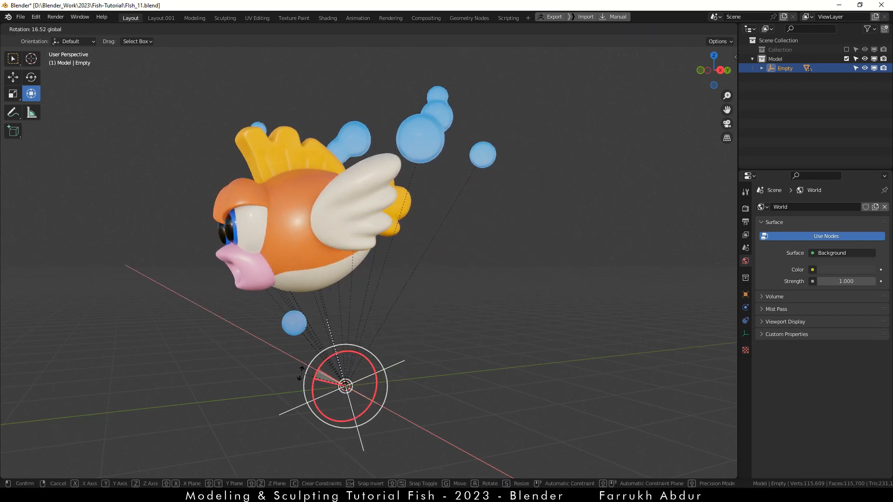
key("ctrl+z")
left_click(472, 353)
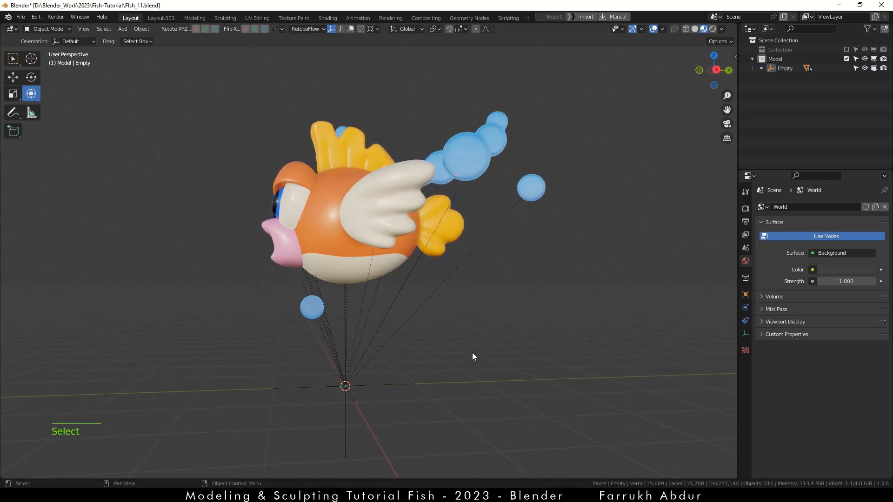
Step: Move all fish parts and bubbles, without the Empty, down along global Z until the belly sits close to the Empty
left_click_drag(156, 90, 617, 277)
left_click(312, 311, "shift")
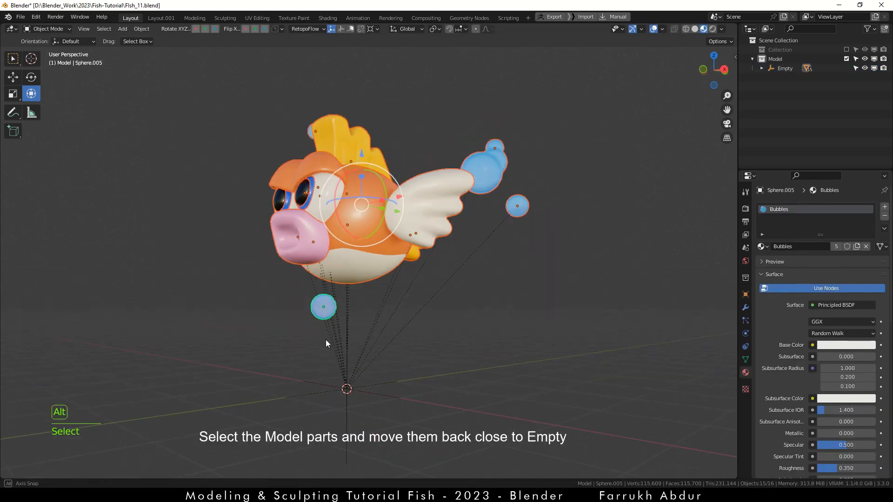
key("g")
key("z")
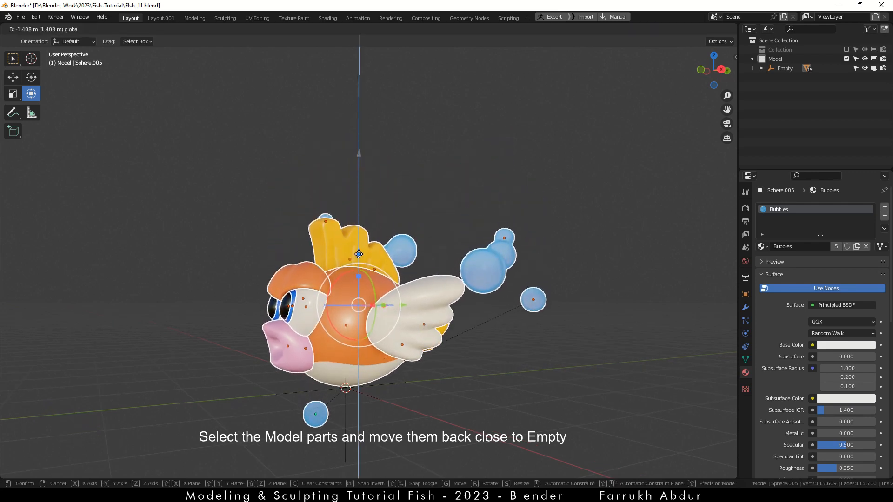
left_click(393, 287)
middle_click_drag(393, 288, 456, 342)
left_click(388, 374)
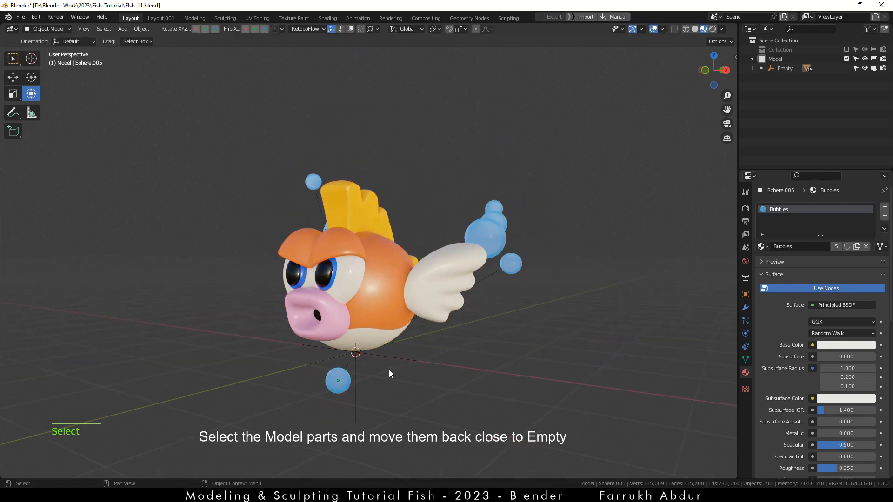
Step: Rotate and move the Empty to tilt the whole fish with its head up and lift it off the ground
left_click(356, 411)
middle_click_drag(355, 411, 398, 382)
left_click_drag(327, 372, 321, 356)
left_click_drag(355, 302, 358, 254)
left_click(359, 254)
middle_click_drag(359, 253, 434, 352)
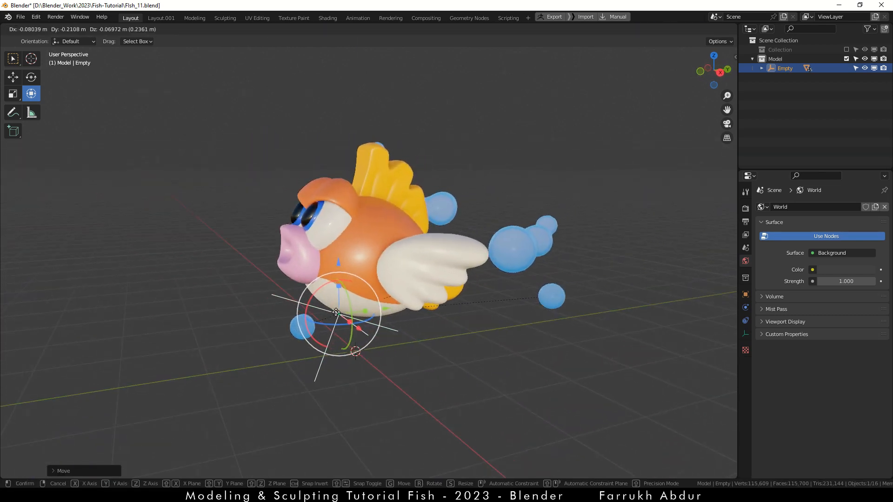
left_click(433, 352)
scroll(351, 294, "up", 2)
middle_click_drag(322, 389, 346, 351)
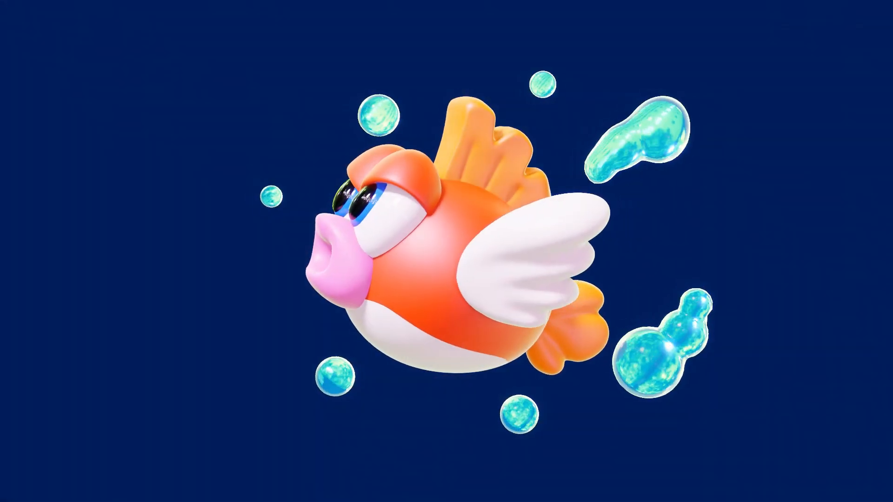